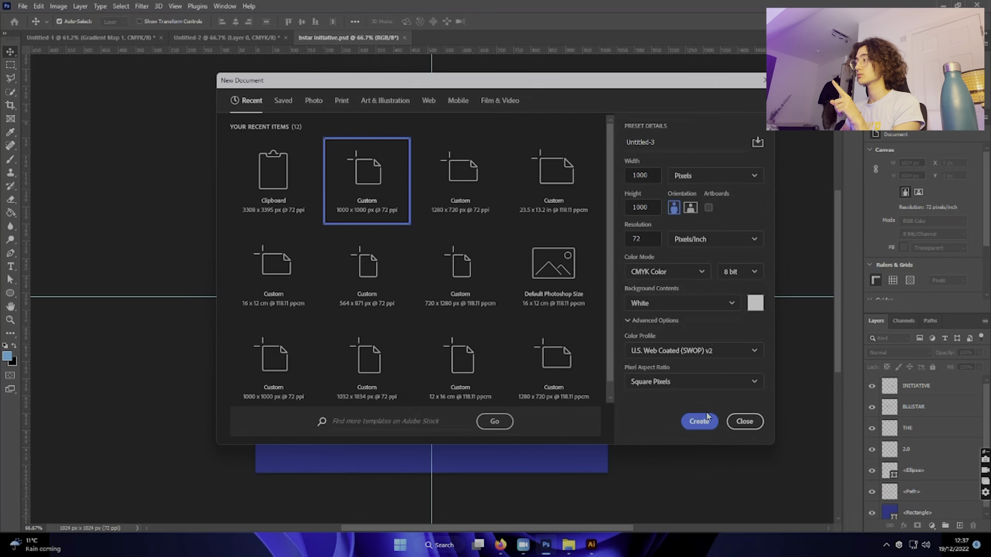
Step: Create a 1000 px square document and place bstar records-01.png onto it
{"action": "left_click", "coordinate": [698, 421]}
{"action": "left_click", "coordinate": [523, 545]}
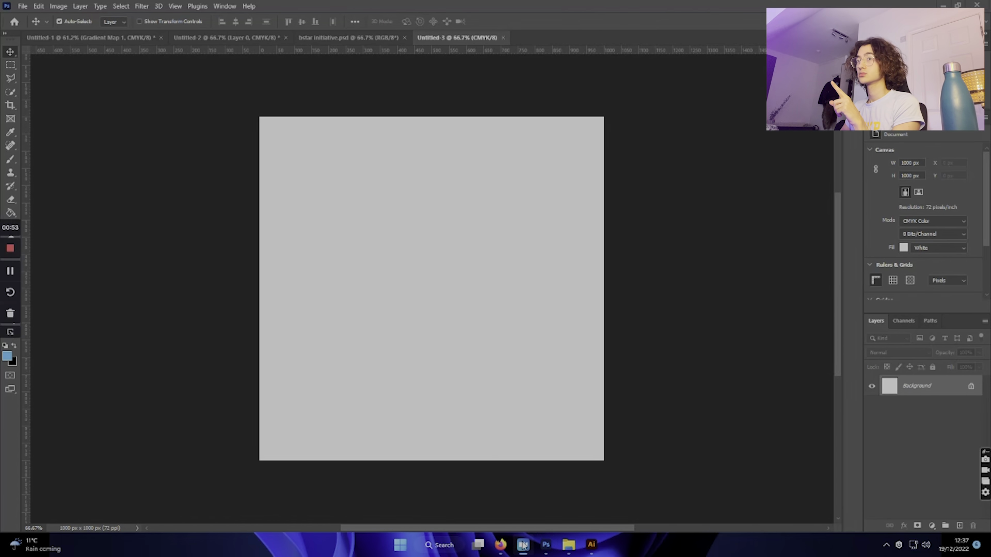
{"action": "left_click", "coordinate": [568, 544]}
{"action": "left_click_drag", "start_coordinate": [201, 115], "coordinate": [686, 277]}
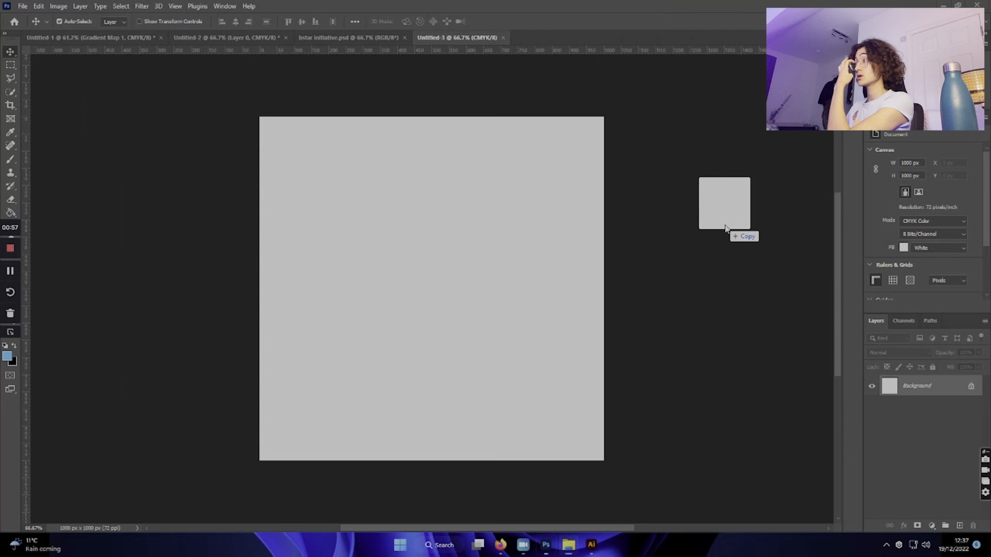
{"action": "key", "text": "Return"}
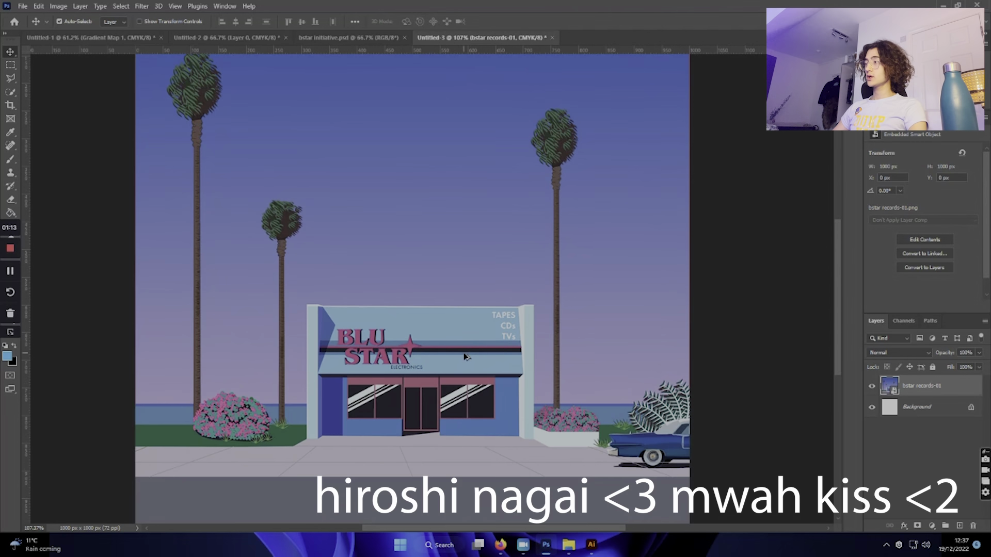
Step: Centre the artwork, then unlock and delete the Background layer
{"action": "scroll", "coordinate": [464, 357], "scroll_direction": "up", "scroll_amount": 3}
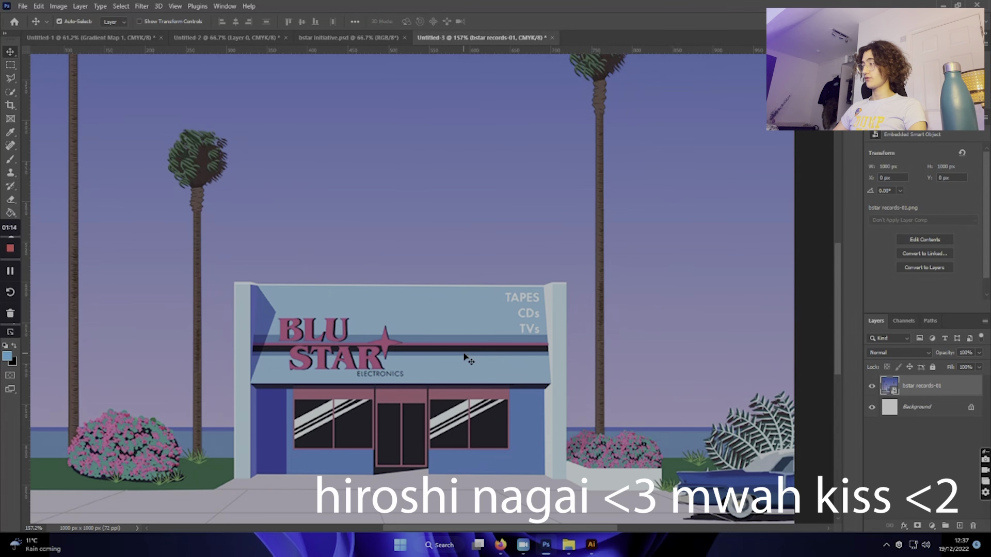
{"action": "scroll", "coordinate": [464, 356], "scroll_direction": "down", "scroll_amount": 3}
{"action": "scroll", "coordinate": [671, 454], "scroll_direction": "up", "scroll_amount": 3}
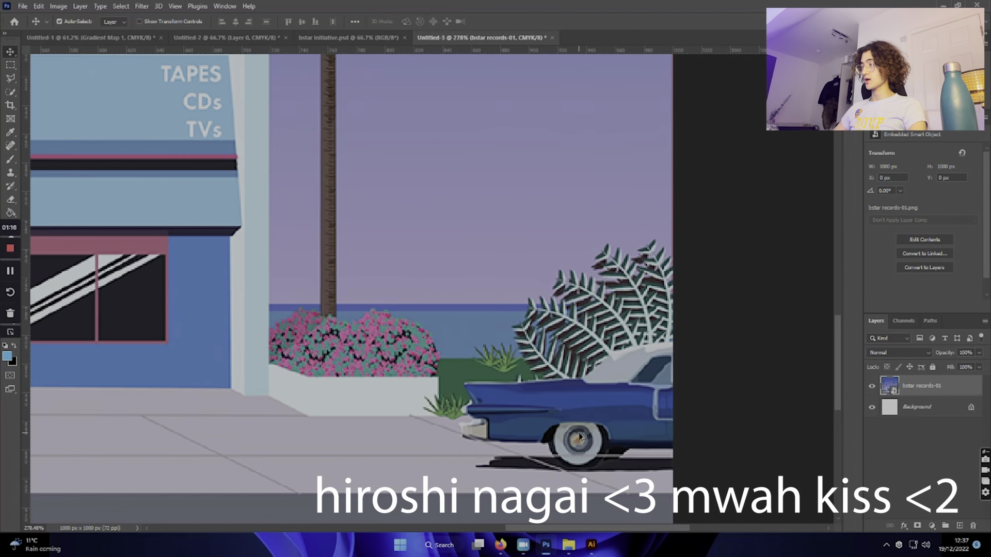
{"action": "scroll", "coordinate": [268, 416], "scroll_direction": "down", "scroll_amount": 3}
{"action": "scroll", "coordinate": [267, 417], "scroll_direction": "down", "scroll_amount": 2}
{"action": "left_click_drag", "start_coordinate": [228, 354], "coordinate": [429, 378]}
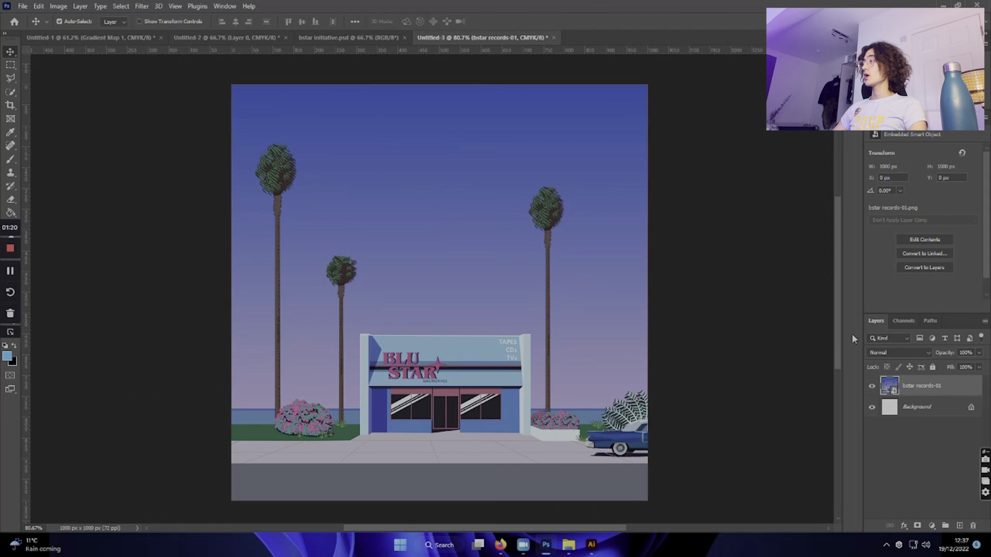
{"action": "left_click", "coordinate": [969, 408]}
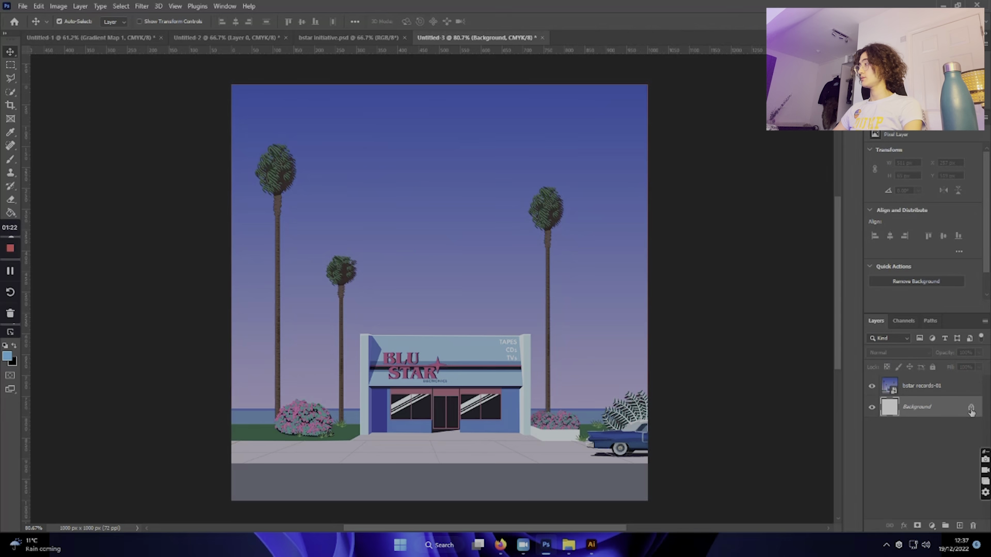
{"action": "left_click", "coordinate": [970, 410]}
{"action": "key", "text": "Delete"}
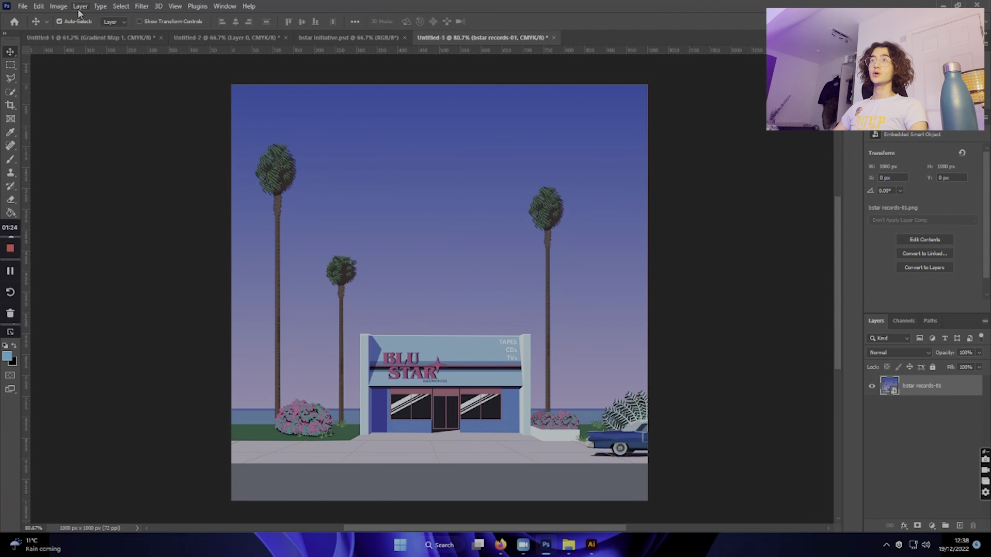
Step: Convert the image to Grayscale, rasterizing the storefront smart object
{"action": "left_click", "coordinate": [57, 5]}
{"action": "mouse_move", "coordinate": [66, 17]}
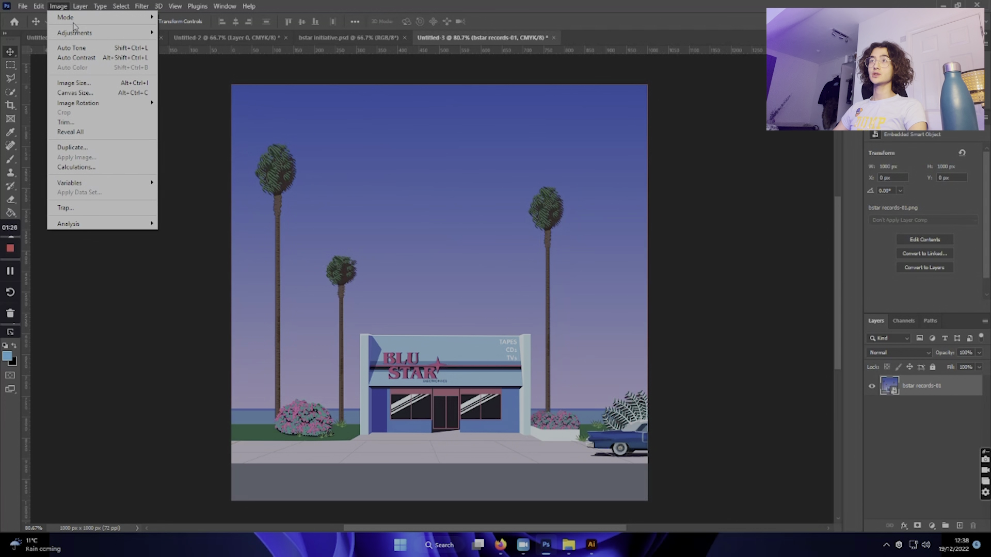
{"action": "left_click", "coordinate": [177, 27]}
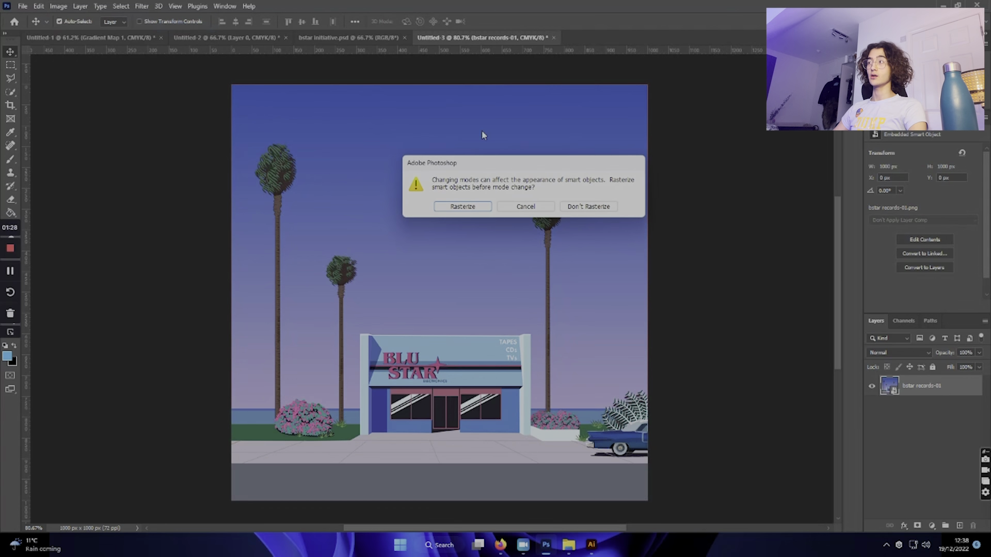
{"action": "left_click", "coordinate": [482, 206]}
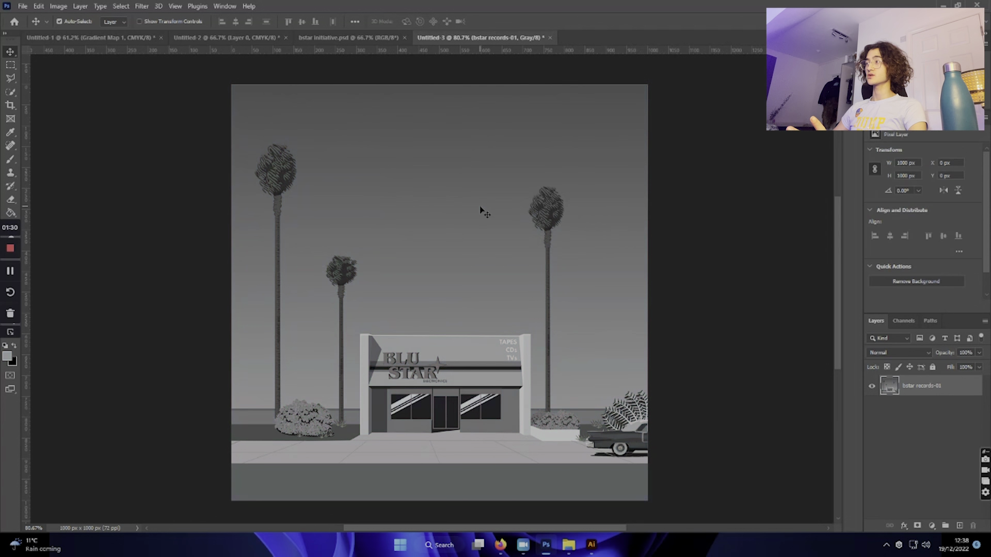
Step: Flatten and convert to Bitmap mode at 30 pixels/inch using Halftone Screen
{"action": "left_click", "coordinate": [63, 8]}
{"action": "mouse_move", "coordinate": [65, 17]}
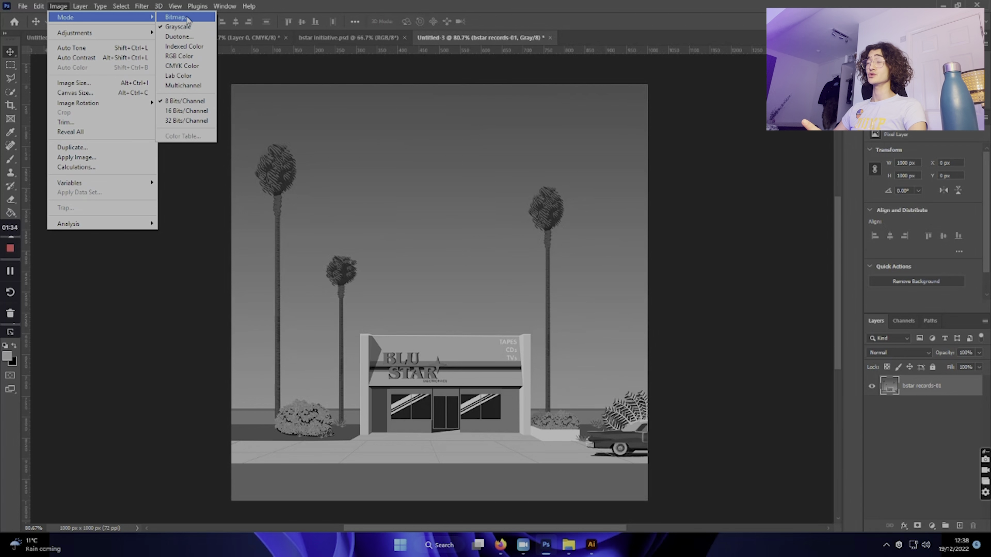
{"action": "left_click", "coordinate": [175, 17]}
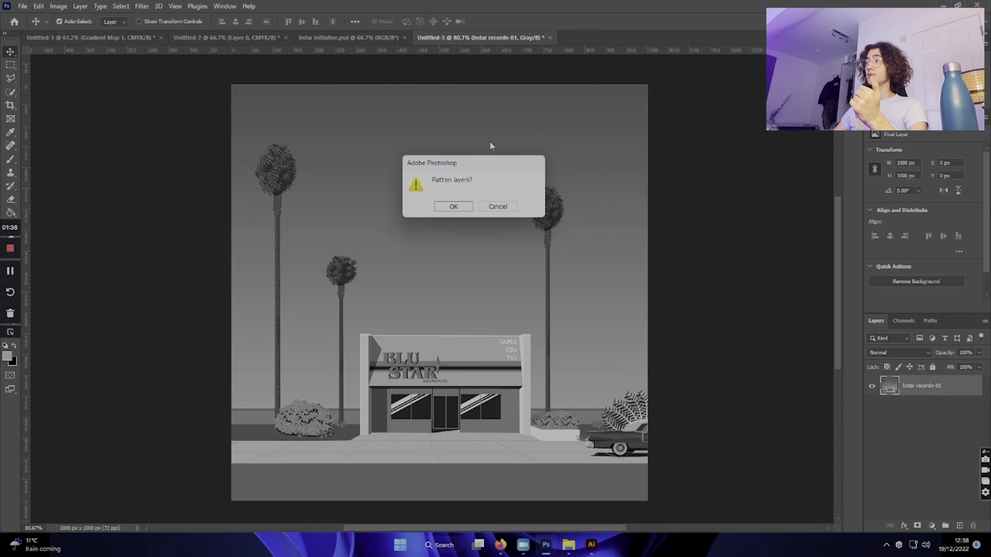
{"action": "left_click", "coordinate": [492, 206]}
{"action": "left_click", "coordinate": [66, 8]}
{"action": "mouse_move", "coordinate": [65, 17]}
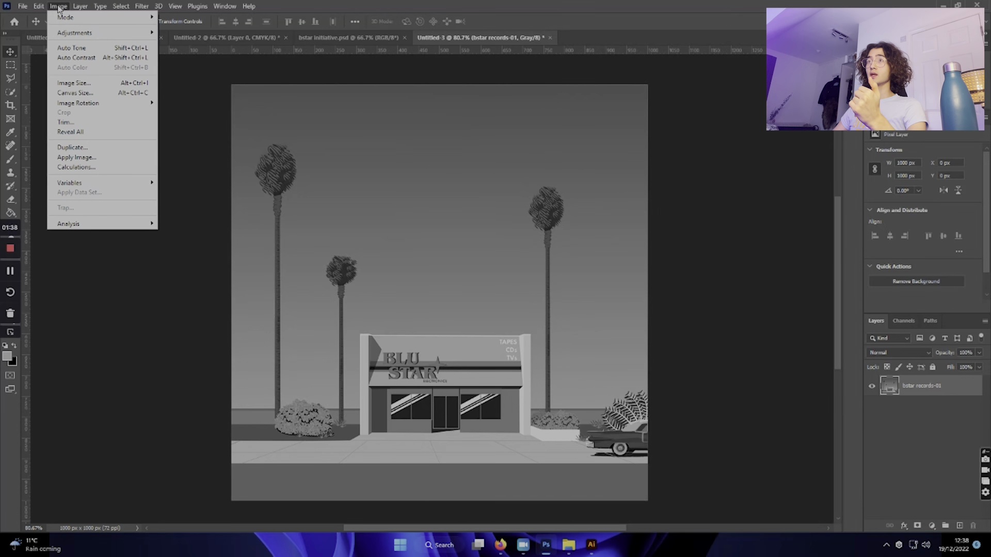
{"action": "left_click", "coordinate": [180, 19]}
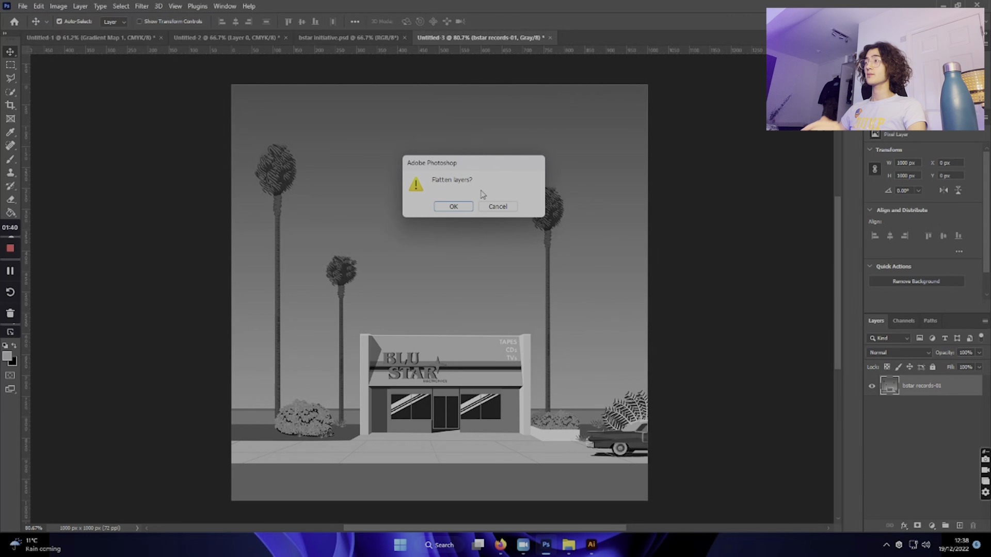
{"action": "left_click", "coordinate": [454, 207]}
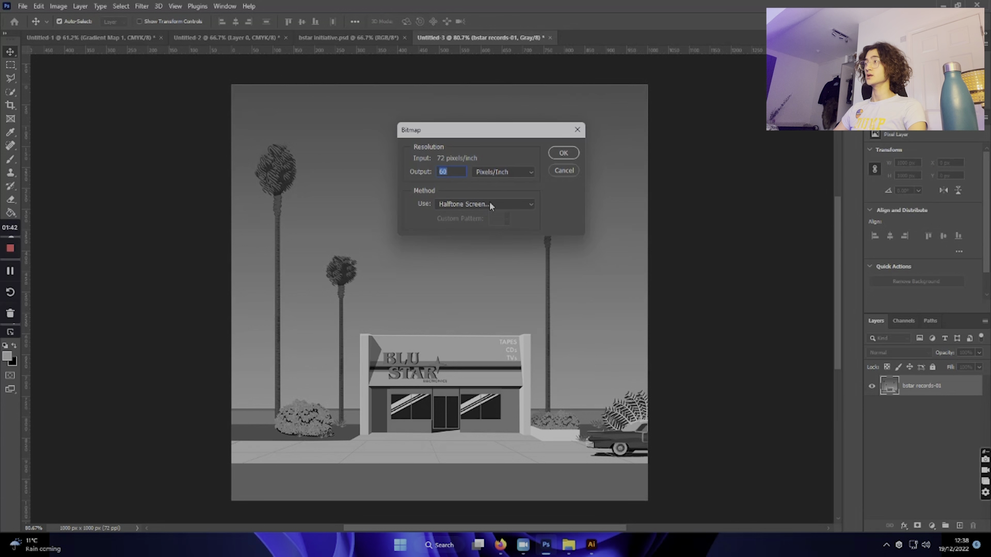
{"action": "left_click", "coordinate": [489, 176]}
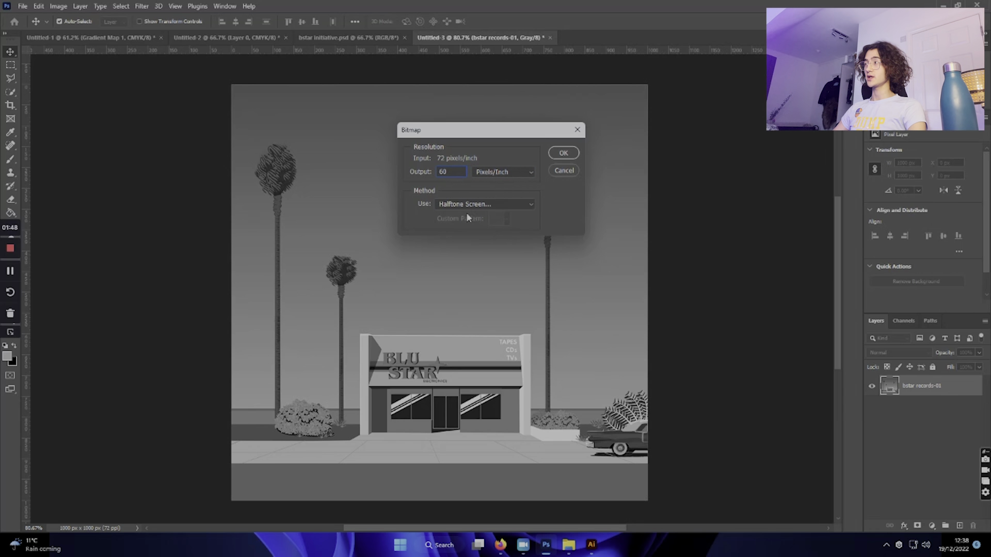
{"action": "double_click", "coordinate": [446, 173]}
{"action": "type", "text": "30"}
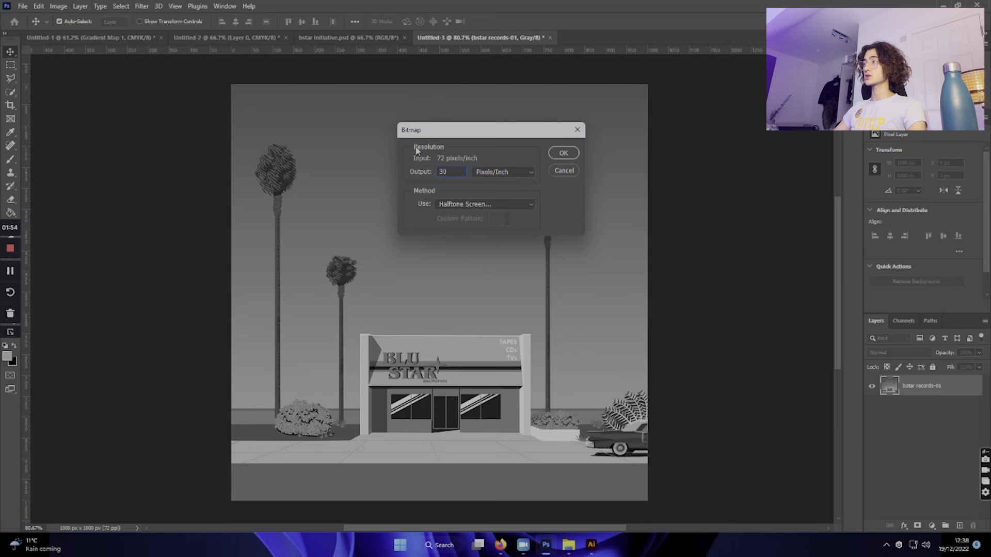
{"action": "left_click", "coordinate": [560, 155]}
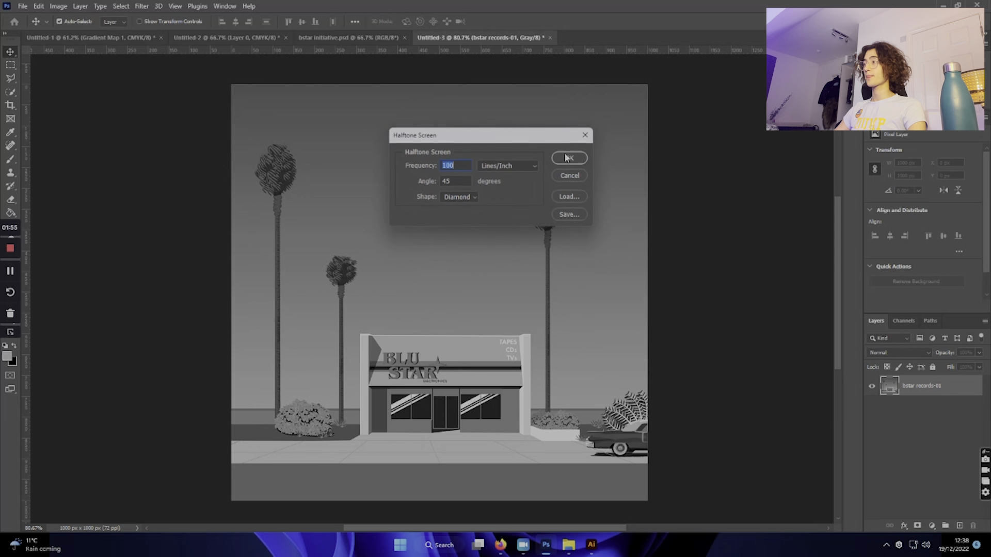
{"action": "left_click", "coordinate": [572, 158]}
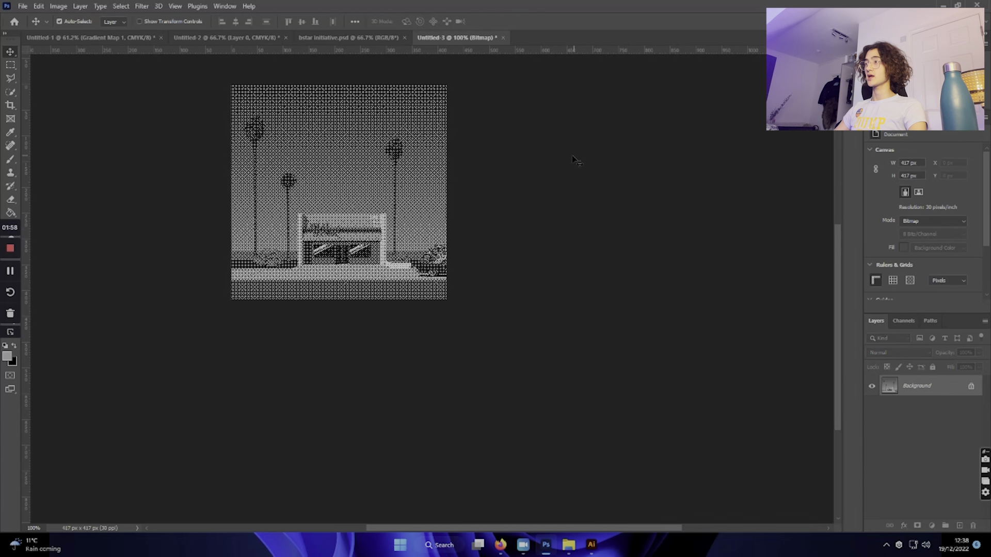
Step: Inspect the 30 ppi halftone, then undo back to the grayscale image
{"action": "scroll", "coordinate": [323, 206], "scroll_direction": "up", "scroll_amount": 2}
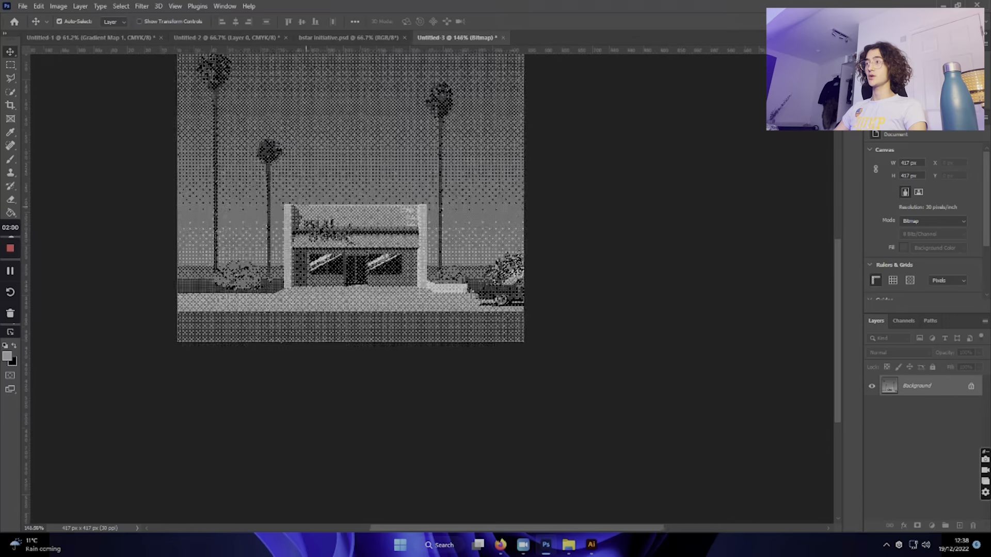
{"action": "scroll", "coordinate": [322, 207], "scroll_direction": "up", "scroll_amount": 4}
{"action": "scroll", "coordinate": [450, 240], "scroll_direction": "up", "scroll_amount": 2}
{"action": "scroll", "coordinate": [449, 239], "scroll_direction": "up", "scroll_amount": 2}
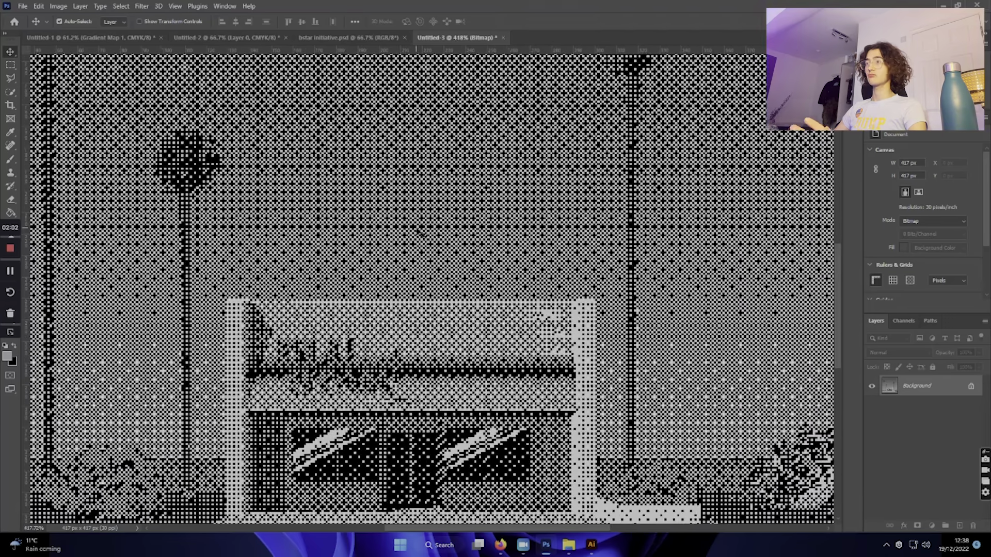
{"action": "scroll", "coordinate": [419, 234], "scroll_direction": "down", "scroll_amount": 2}
{"action": "scroll", "coordinate": [419, 234], "scroll_direction": "down", "scroll_amount": 1}
{"action": "scroll", "coordinate": [419, 233], "scroll_direction": "down", "scroll_amount": 2}
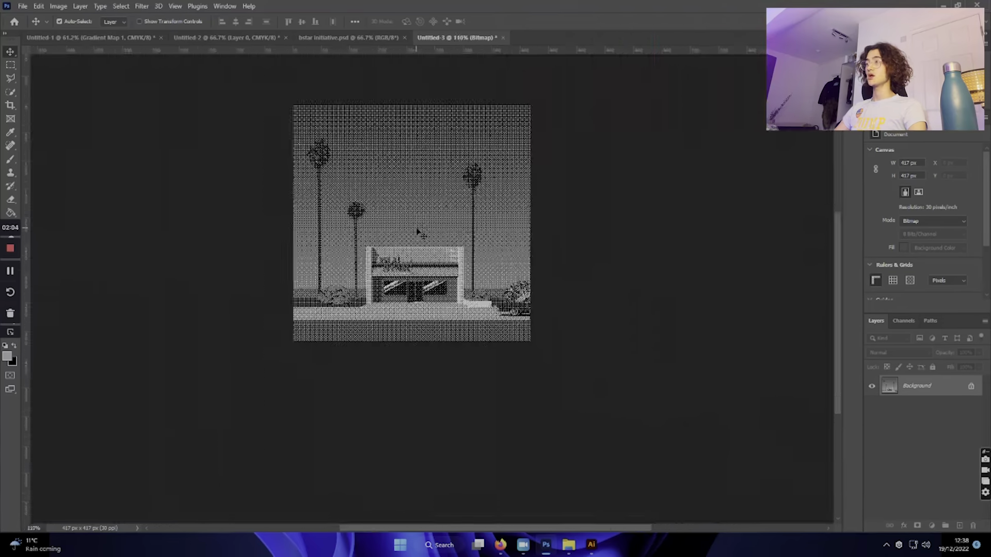
{"action": "scroll", "coordinate": [419, 233], "scroll_direction": "down", "scroll_amount": 1}
{"action": "scroll", "coordinate": [419, 233], "scroll_direction": "up", "scroll_amount": 2}
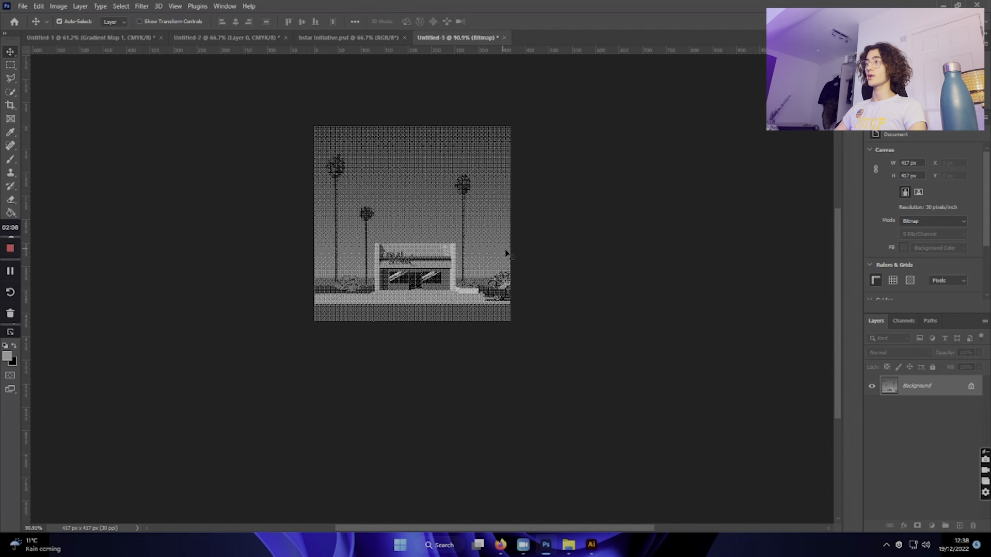
{"action": "scroll", "coordinate": [422, 231], "scroll_direction": "up", "scroll_amount": 1}
{"action": "scroll", "coordinate": [422, 231], "scroll_direction": "up", "scroll_amount": 1}
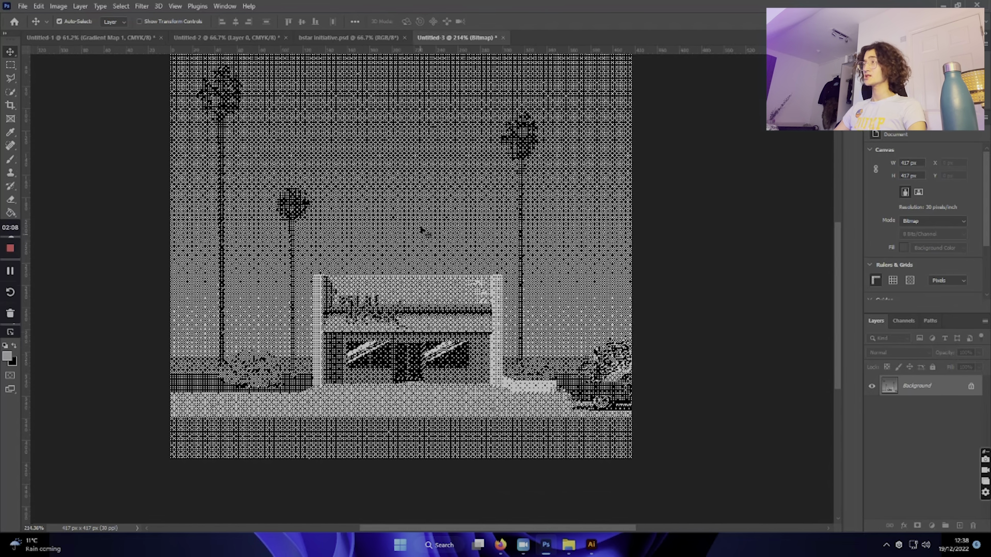
{"action": "scroll", "coordinate": [422, 231], "scroll_direction": "up", "scroll_amount": 2}
{"action": "scroll", "coordinate": [422, 231], "scroll_direction": "up", "scroll_amount": 2}
{"action": "key", "text": "ctrl+z"}
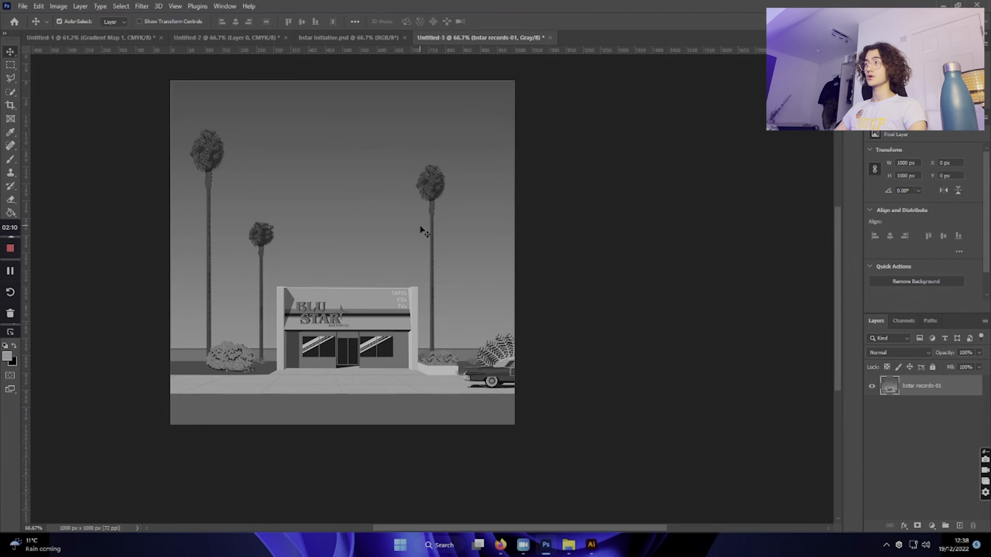
Step: Convert to a 60 ppi Bitmap with a Cross halftone at 100 lines/inch, 45°
{"action": "left_click", "coordinate": [58, 5]}
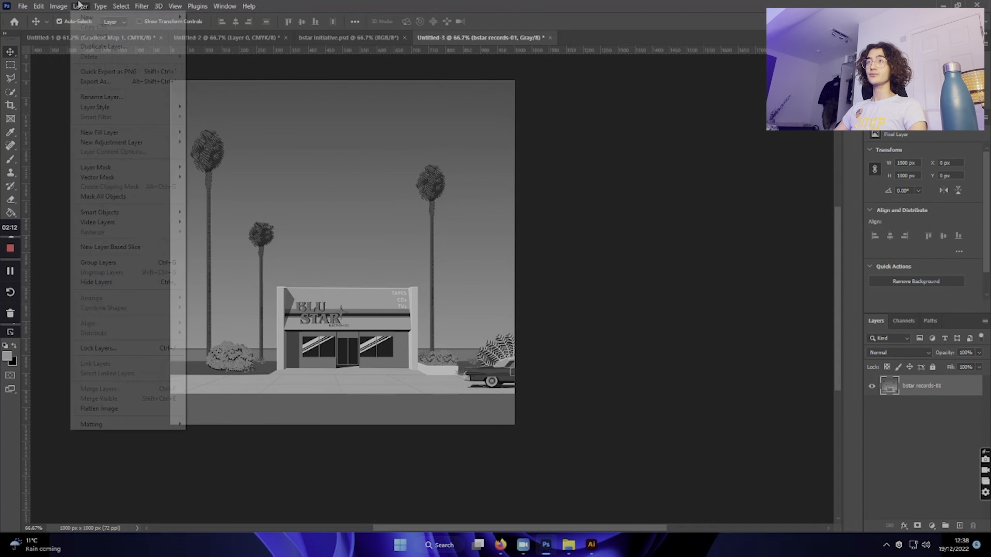
{"action": "left_click", "coordinate": [58, 5]}
{"action": "left_click", "coordinate": [181, 18]}
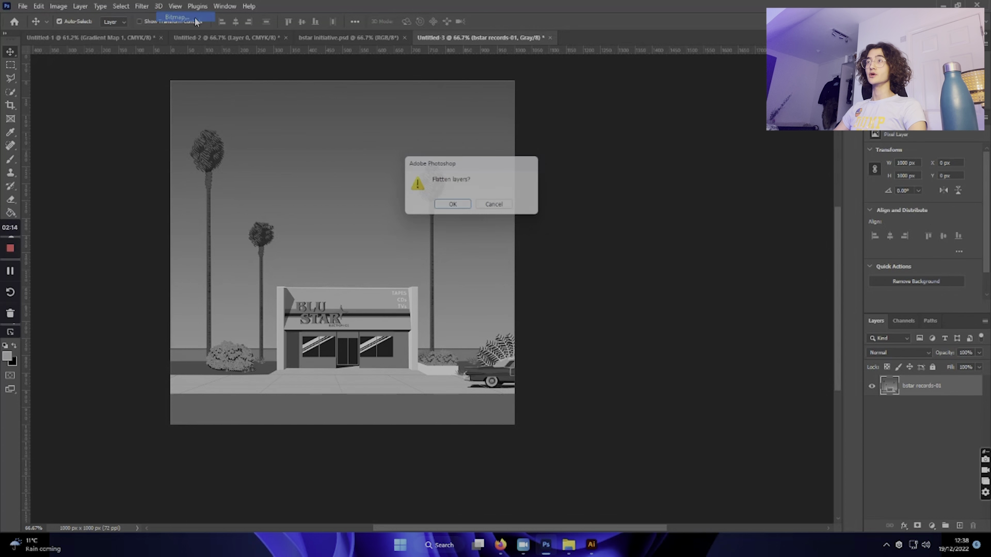
{"action": "left_click", "coordinate": [453, 207]}
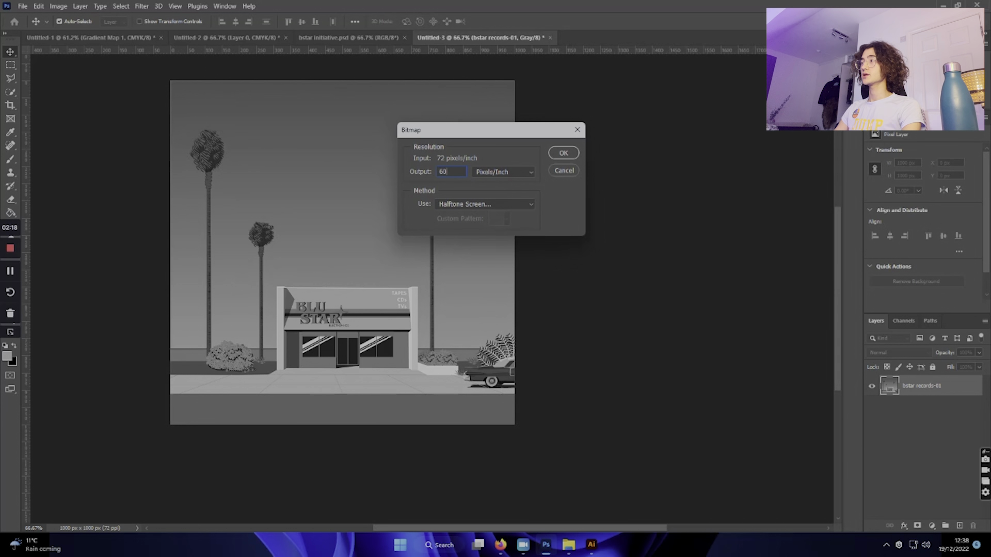
{"action": "key", "text": "Return"}
{"action": "left_click", "coordinate": [459, 197]}
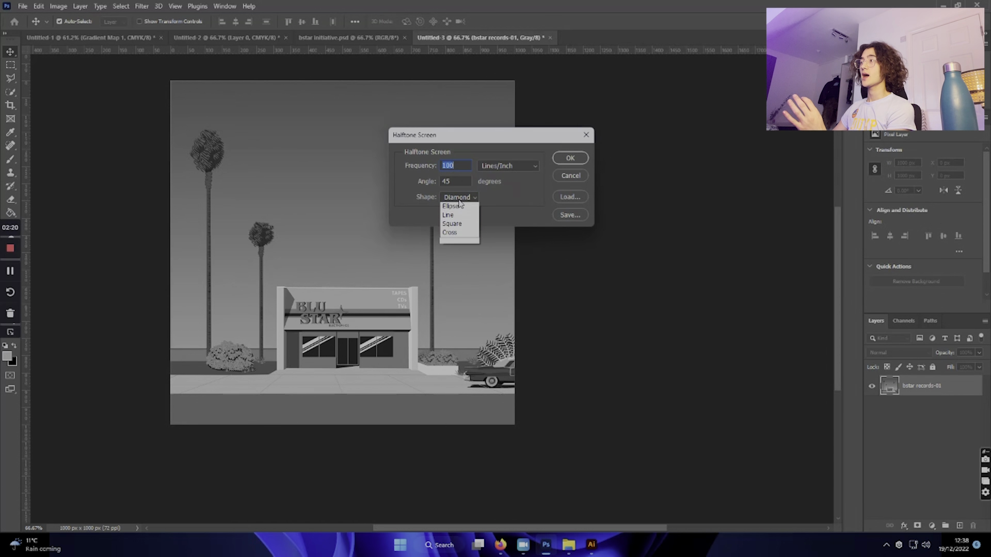
{"action": "left_click", "coordinate": [466, 250]}
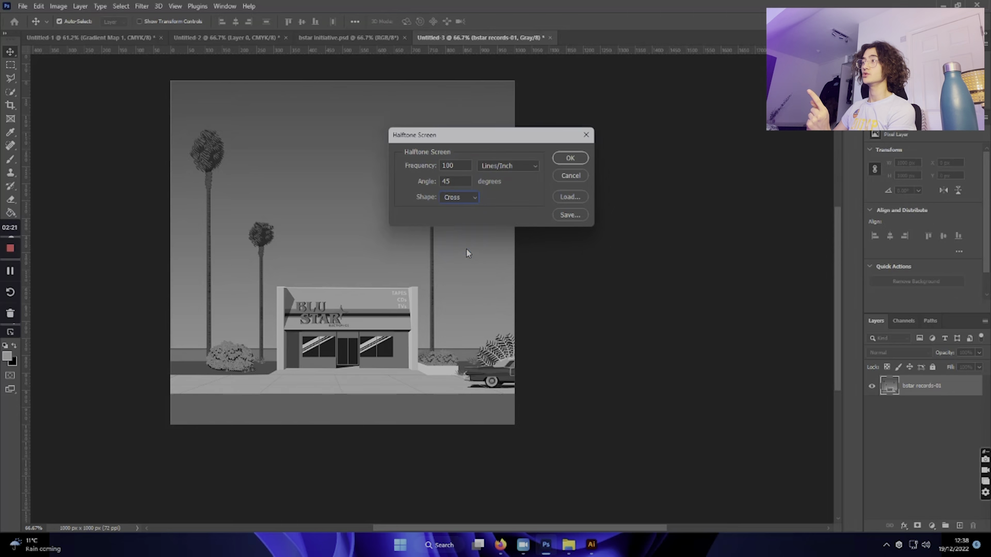
{"action": "left_click", "coordinate": [570, 158]}
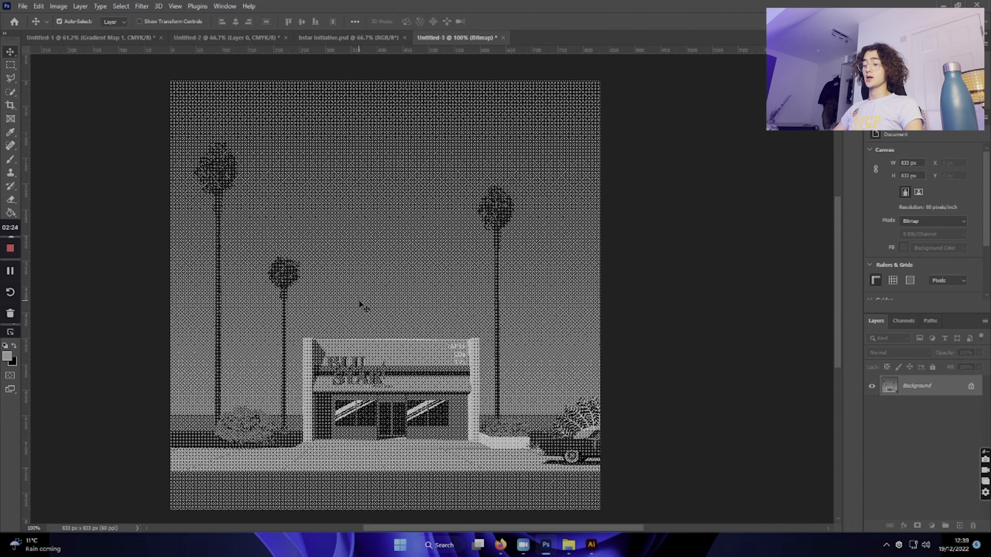
Step: Reconvert to a 60 ppi, 833 px Bitmap with a 130 lines/inch Cross halftone
{"action": "scroll", "coordinate": [359, 303], "scroll_direction": "up", "scroll_amount": 1}
{"action": "scroll", "coordinate": [363, 305], "scroll_direction": "down", "scroll_amount": 1}
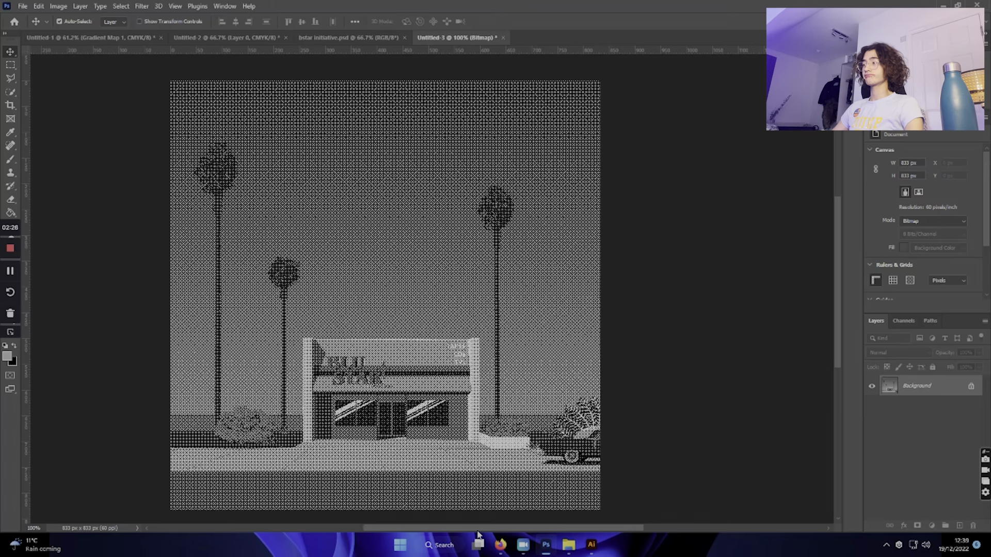
{"action": "left_click_drag", "start_coordinate": [479, 530], "coordinate": [550, 507]}
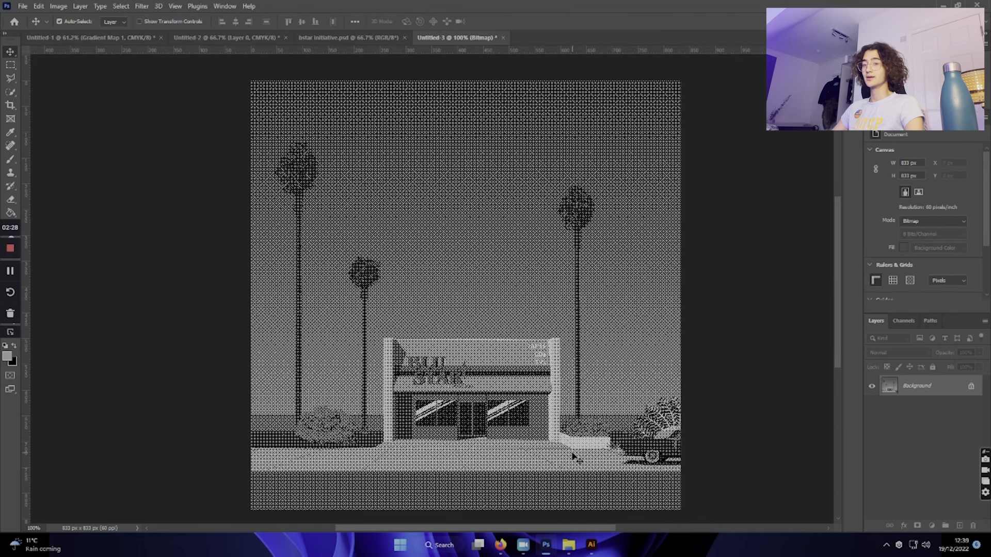
{"action": "scroll", "coordinate": [537, 413], "scroll_direction": "up", "scroll_amount": 2}
{"action": "scroll", "coordinate": [536, 407], "scroll_direction": "up", "scroll_amount": 1}
{"action": "scroll", "coordinate": [534, 400], "scroll_direction": "up", "scroll_amount": 2}
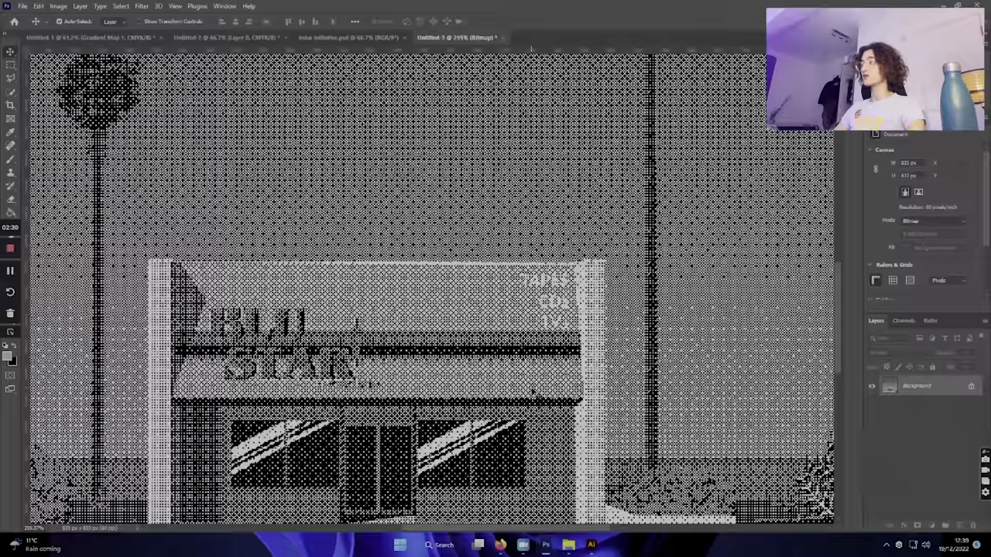
{"action": "scroll", "coordinate": [532, 391], "scroll_direction": "down", "scroll_amount": 3}
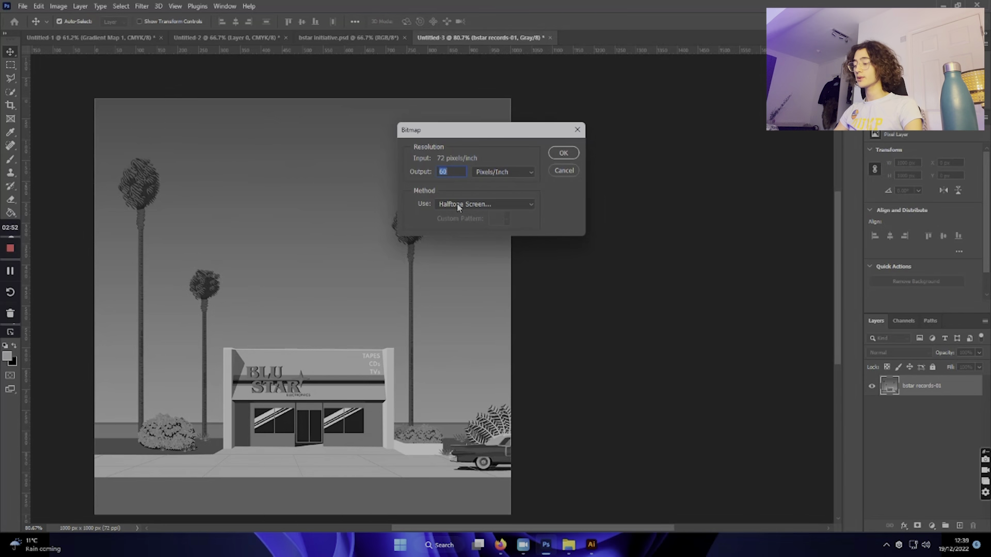
{"action": "key", "text": "BackSpace"}
{"action": "type", "text": "70"}
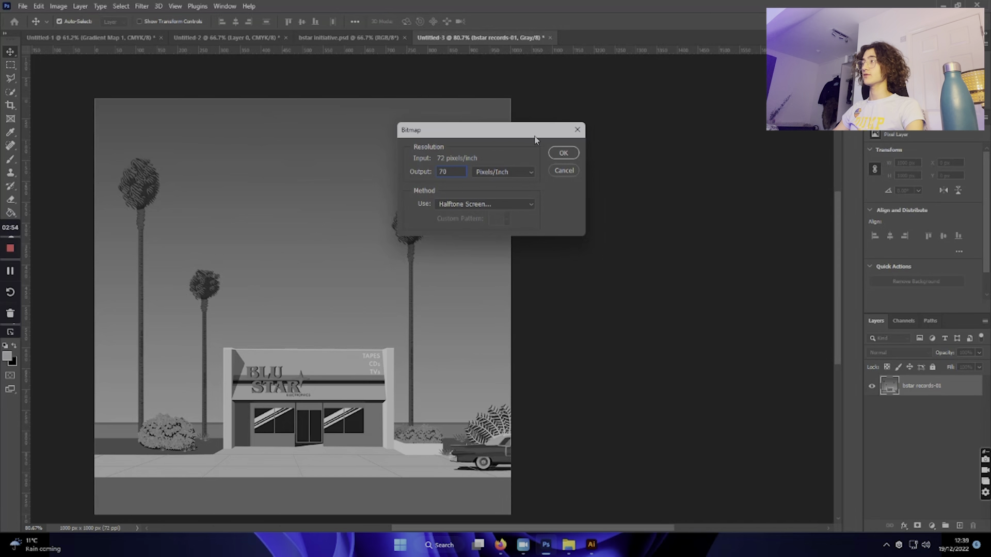
{"action": "type", "text": "0"}
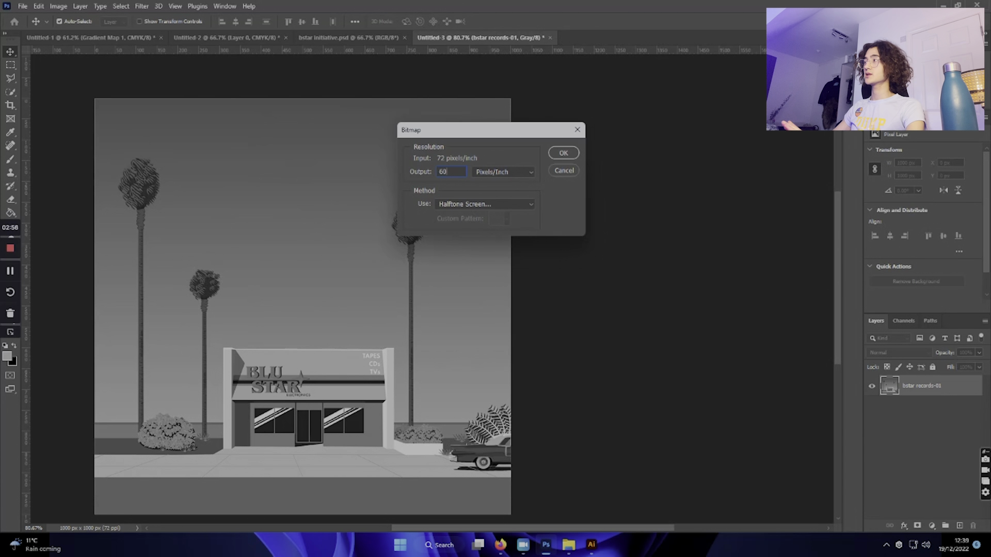
{"action": "left_click", "coordinate": [575, 155]}
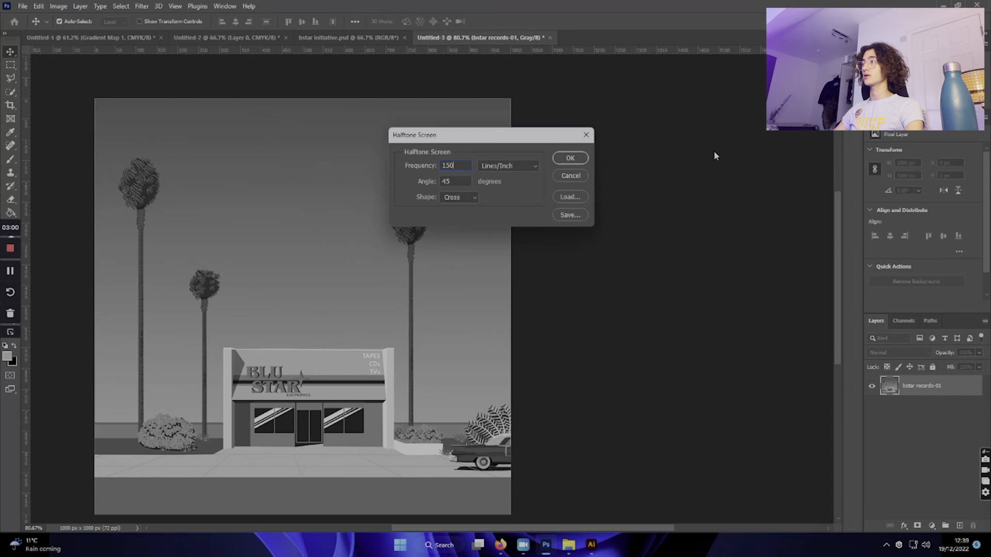
{"action": "left_click", "coordinate": [585, 158]}
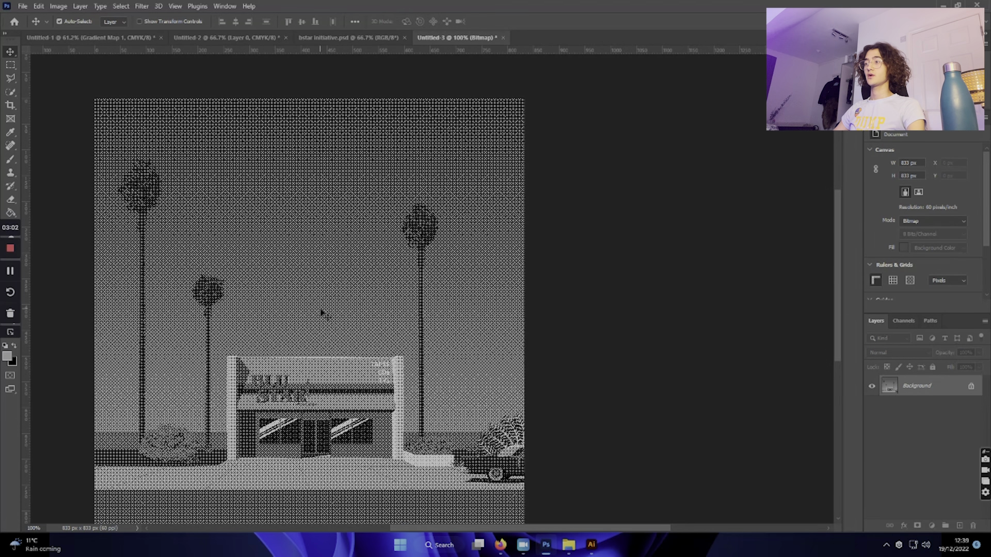
Step: Quick-export the halftone storefront as PNG, bringing up the save dialog in Blustar 3.0
{"action": "scroll", "coordinate": [320, 312], "scroll_direction": "down", "scroll_amount": 1}
{"action": "scroll", "coordinate": [325, 320], "scroll_direction": "down", "scroll_amount": 1}
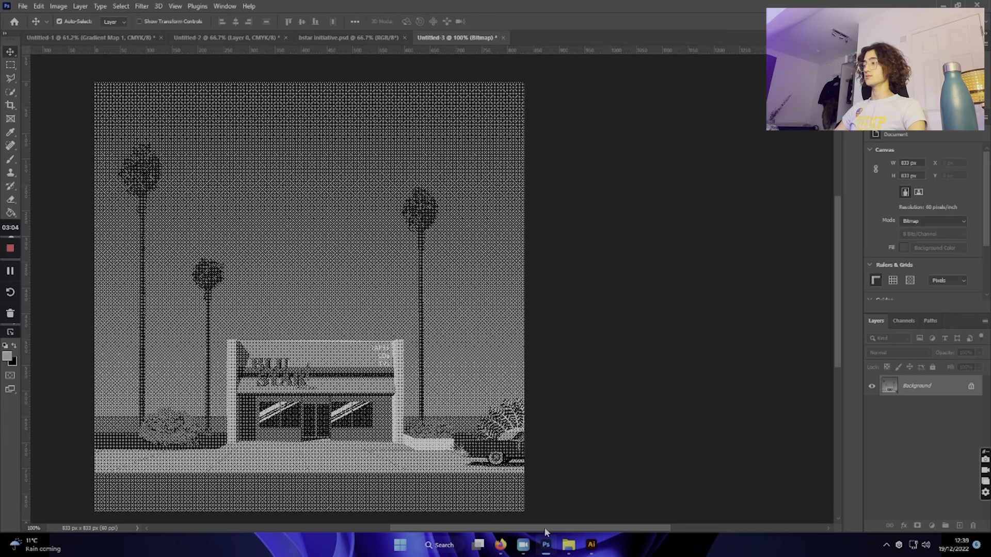
{"action": "left_click_drag", "start_coordinate": [544, 527], "coordinate": [492, 536]}
{"action": "scroll", "coordinate": [476, 410], "scroll_direction": "up", "scroll_amount": 5}
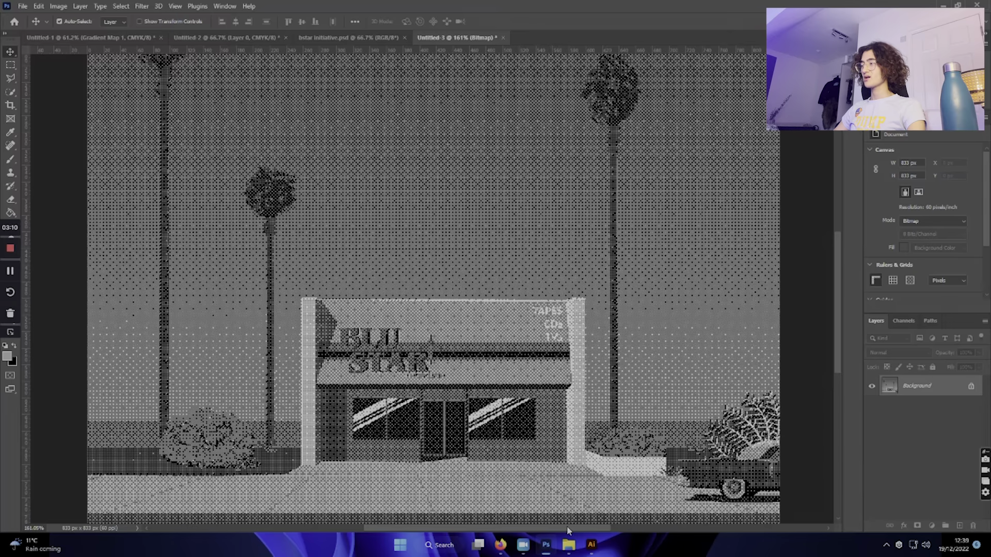
{"action": "scroll", "coordinate": [642, 380], "scroll_direction": "down", "scroll_amount": 3}
{"action": "scroll", "coordinate": [643, 381], "scroll_direction": "up", "scroll_amount": 2}
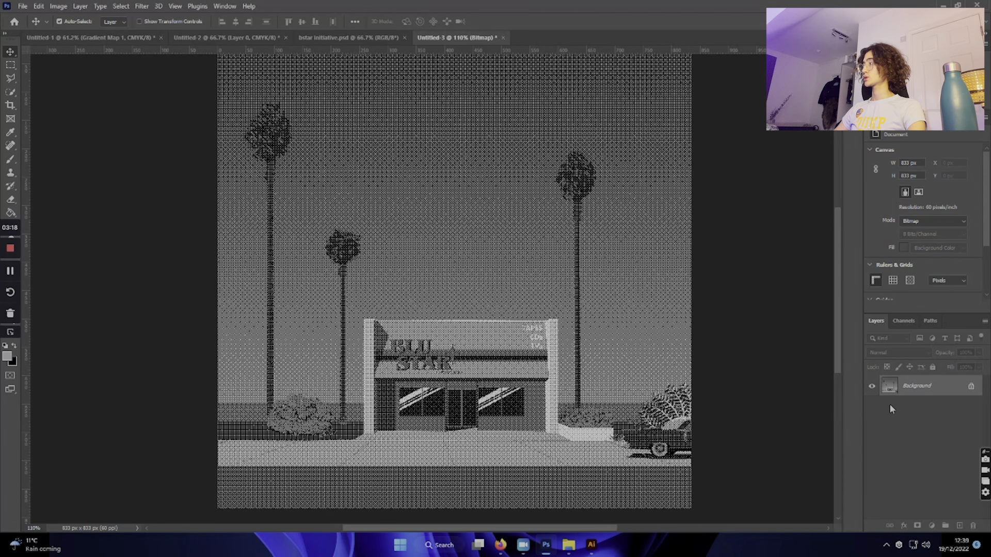
{"action": "left_click", "coordinate": [23, 6]}
{"action": "mouse_move", "coordinate": [72, 192]}
{"action": "left_click", "coordinate": [277, 185]}
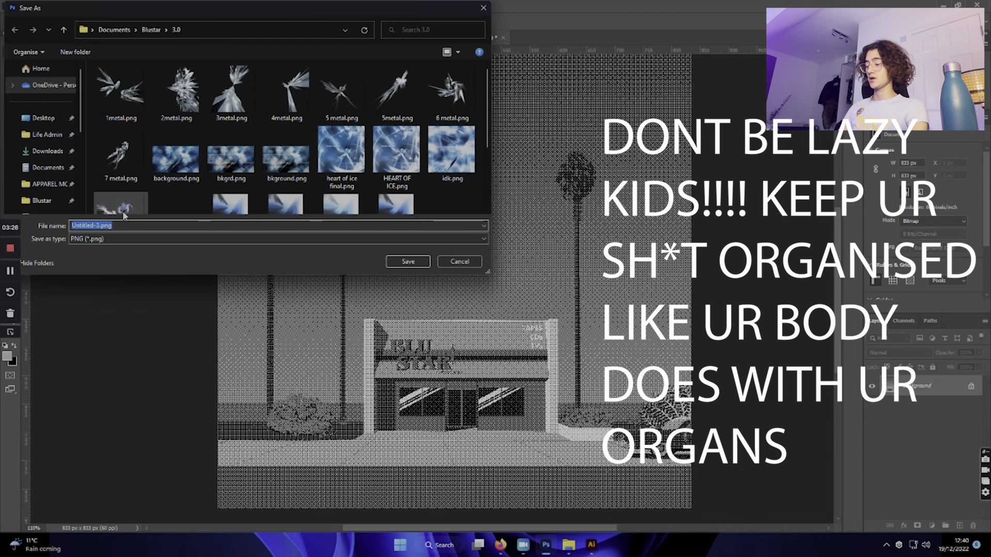
Step: Create a 'bitmap' folder inside Blustar and save the PNG there as 'bitmap'
{"action": "type", "text": "bitm"}
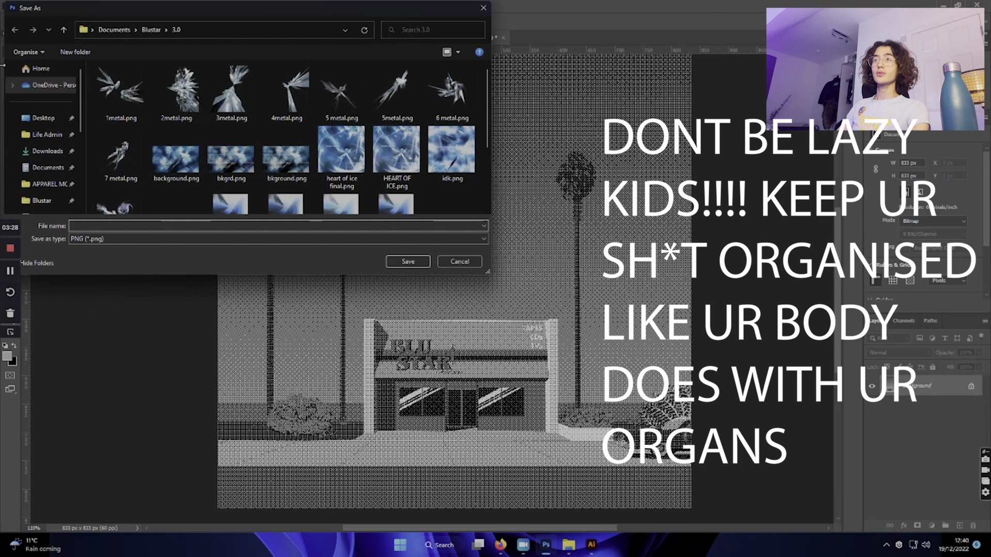
{"action": "left_click", "coordinate": [151, 30]}
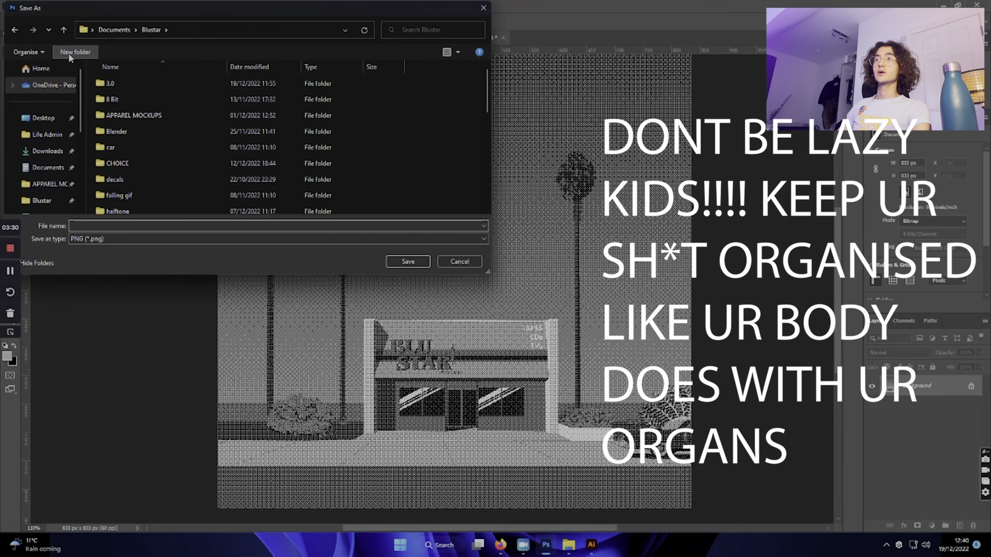
{"action": "left_click", "coordinate": [68, 52]}
{"action": "type", "text": "Bp"}
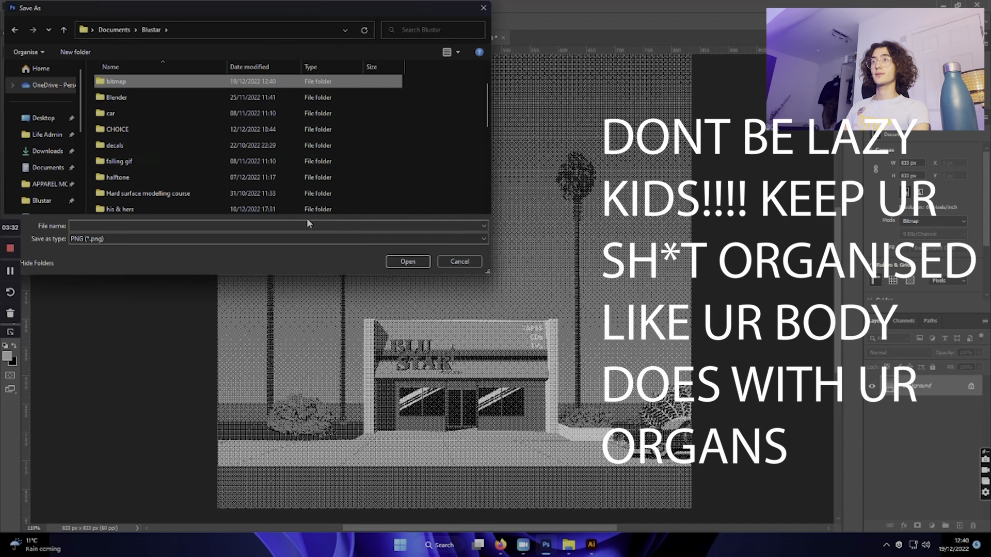
{"action": "key", "text": "Return"}
{"action": "left_click", "coordinate": [391, 226]}
{"action": "type", "text": "bitmap"}
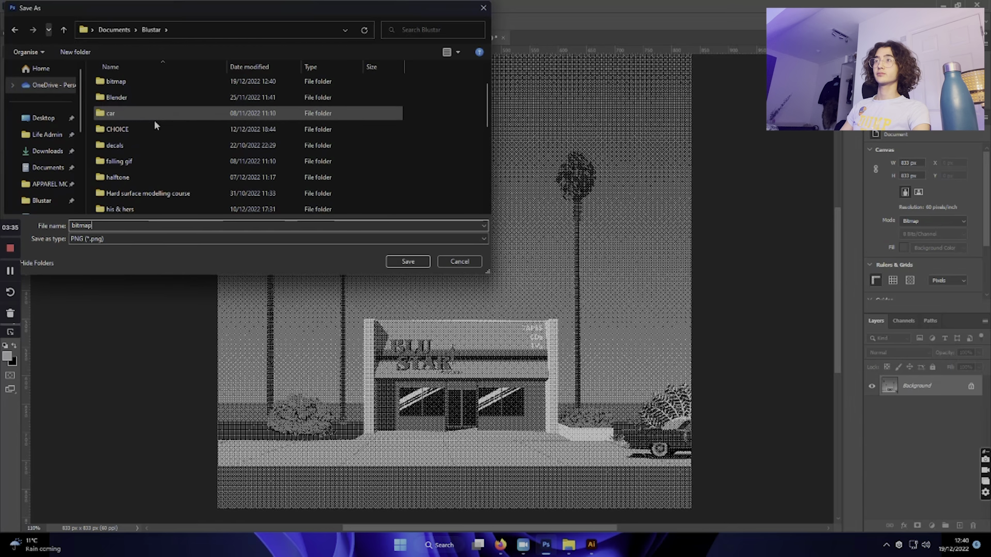
{"action": "left_click", "coordinate": [159, 83]}
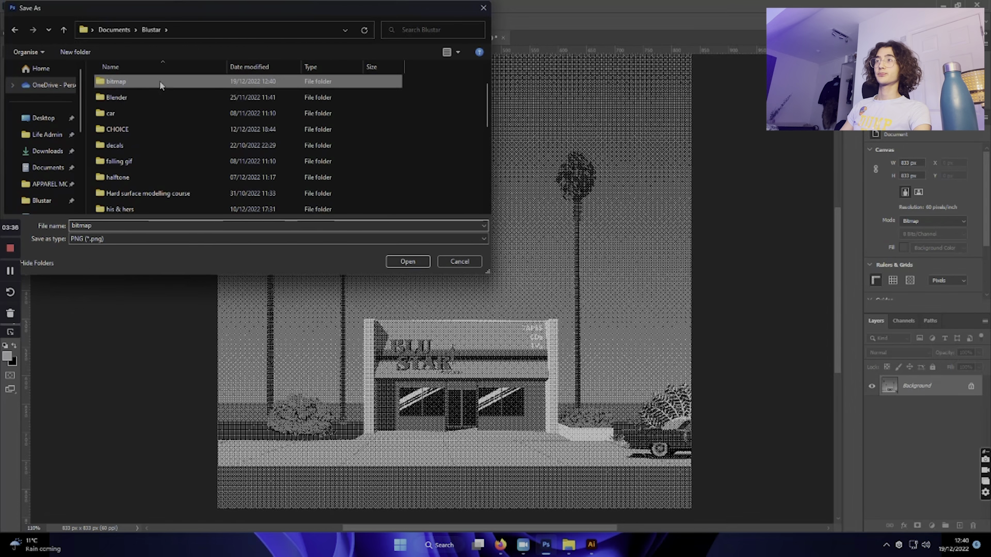
{"action": "left_click", "coordinate": [407, 262]}
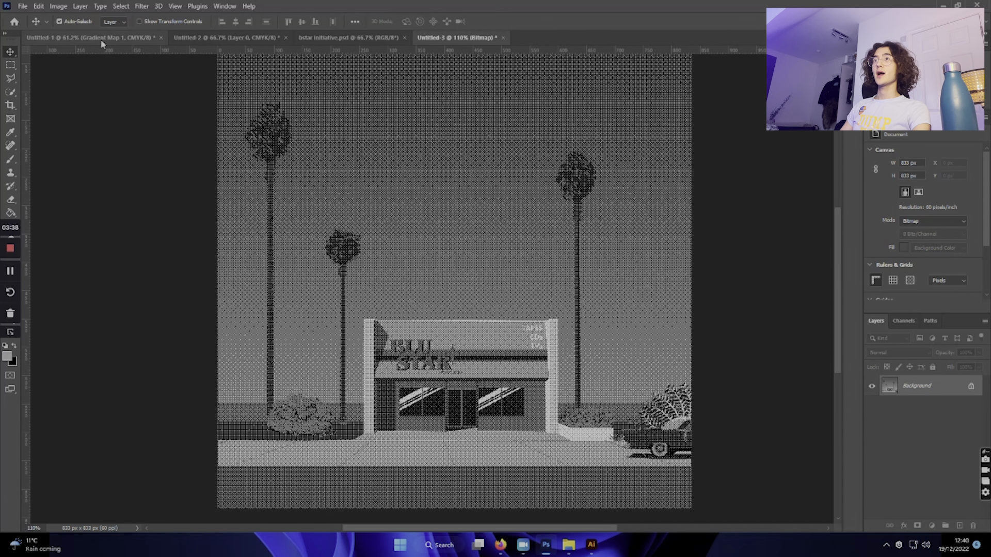
Step: Revert to grayscale and reconvert to a 75 ppi, 1042 px halftone Bitmap
{"action": "key", "text": "ctrl+z"}
{"action": "left_click", "coordinate": [58, 6]}
{"action": "mouse_move", "coordinate": [66, 17]}
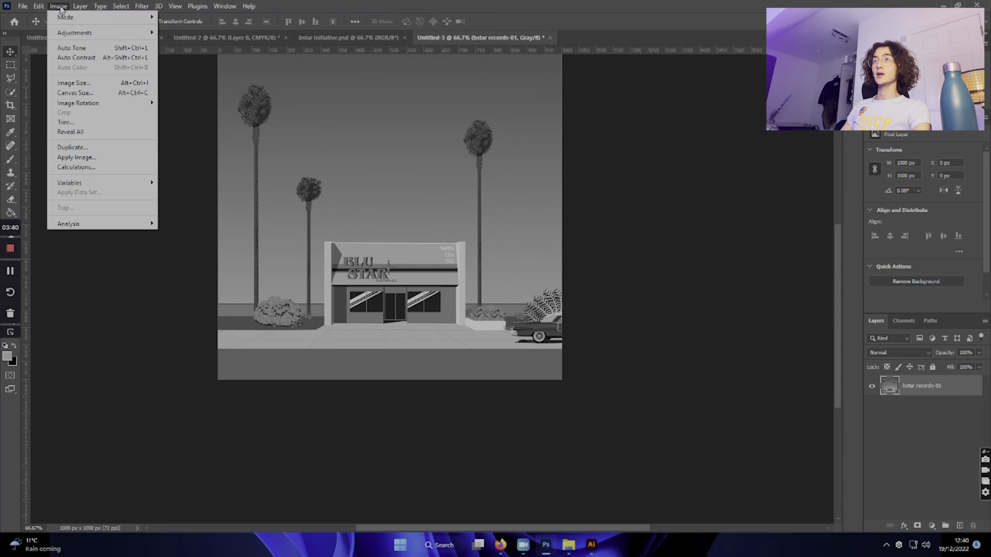
{"action": "left_click", "coordinate": [171, 18]}
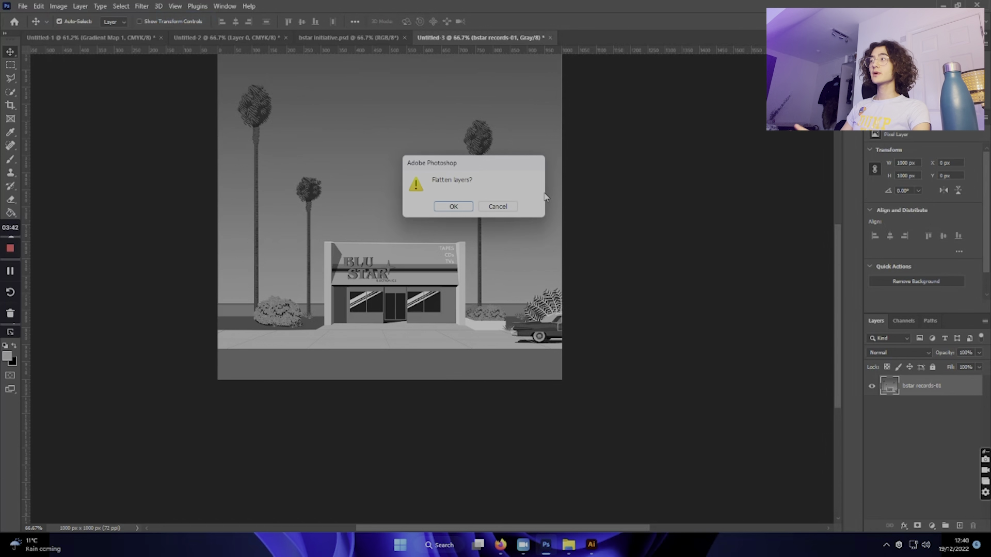
{"action": "left_click", "coordinate": [454, 206]}
{"action": "type", "text": "75"}
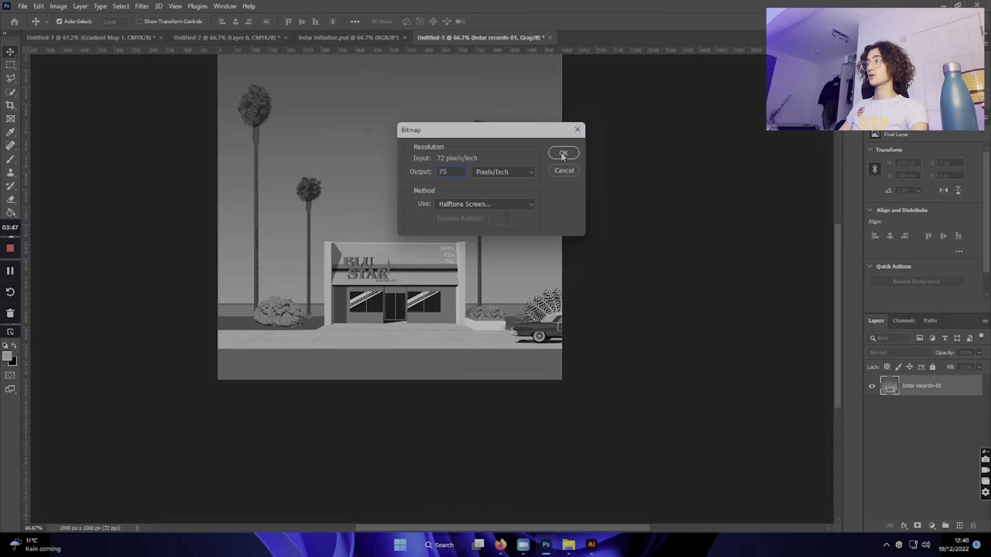
{"action": "left_click", "coordinate": [562, 155]}
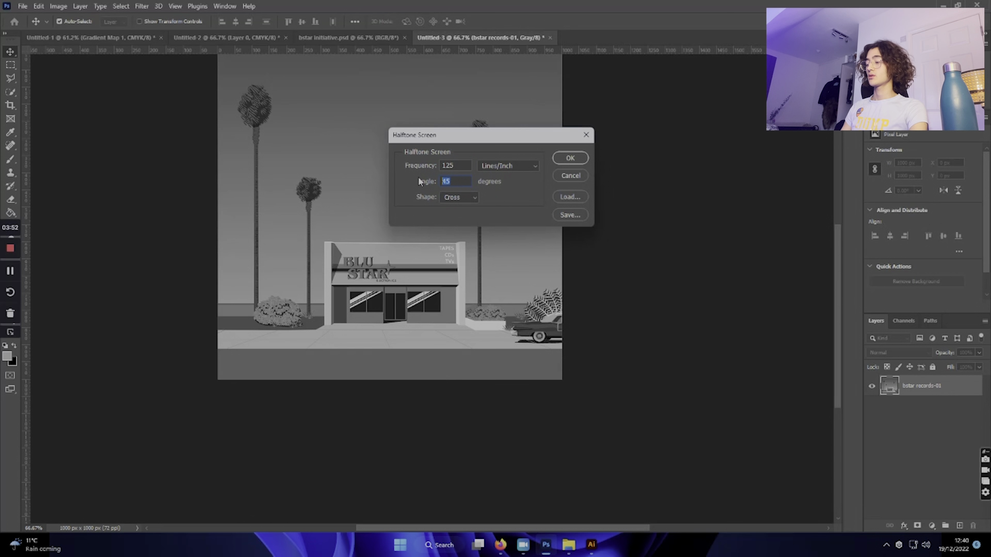
{"action": "key", "text": "Return"}
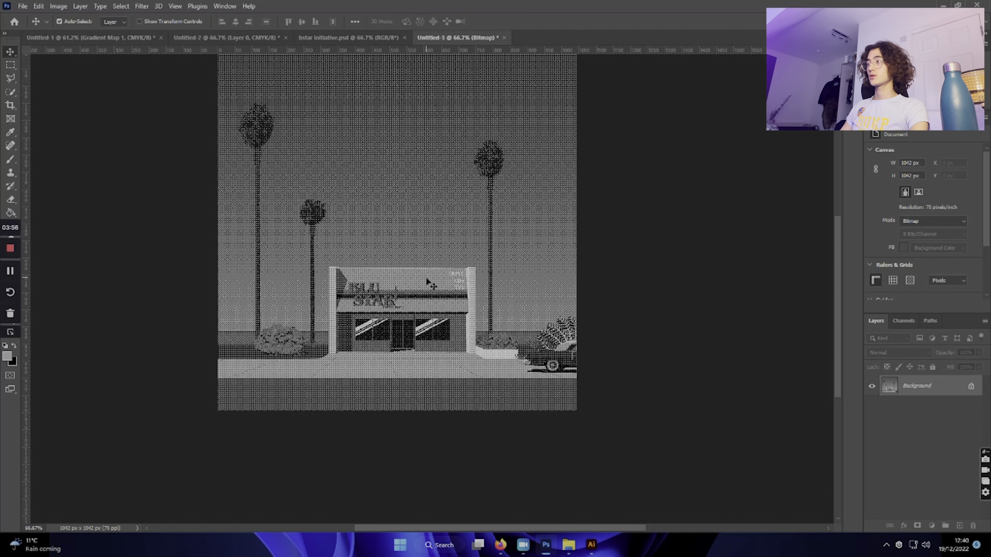
Step: Zoom and pan across the canvas to inspect the fine halftone dots
{"action": "scroll", "coordinate": [430, 248], "scroll_direction": "up", "scroll_amount": 2}
{"action": "scroll", "coordinate": [431, 283], "scroll_direction": "up", "scroll_amount": 2}
{"action": "scroll", "coordinate": [430, 285], "scroll_direction": "up", "scroll_amount": 2}
{"action": "scroll", "coordinate": [428, 284], "scroll_direction": "down", "scroll_amount": 2}
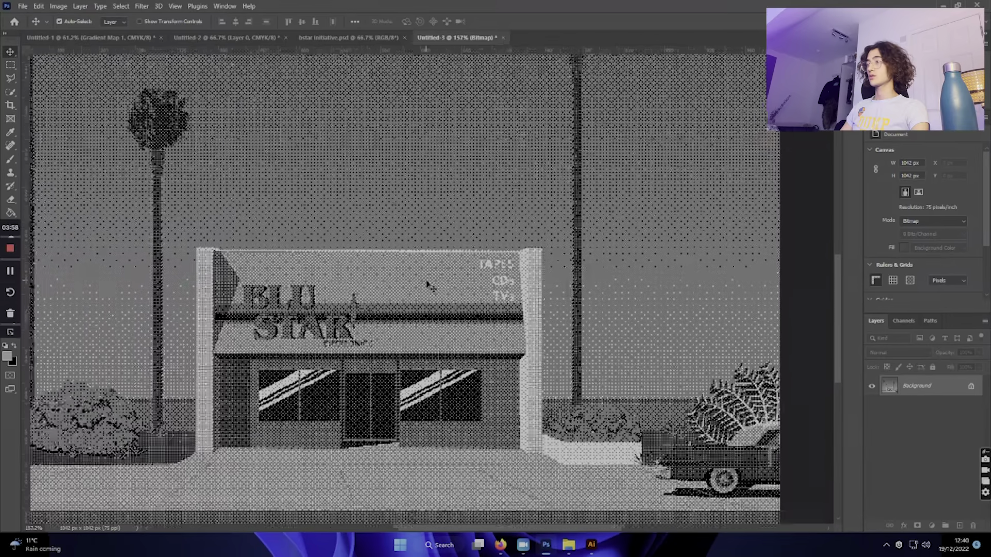
{"action": "scroll", "coordinate": [428, 285], "scroll_direction": "down", "scroll_amount": 2}
{"action": "scroll", "coordinate": [391, 290], "scroll_direction": "down", "scroll_amount": 2}
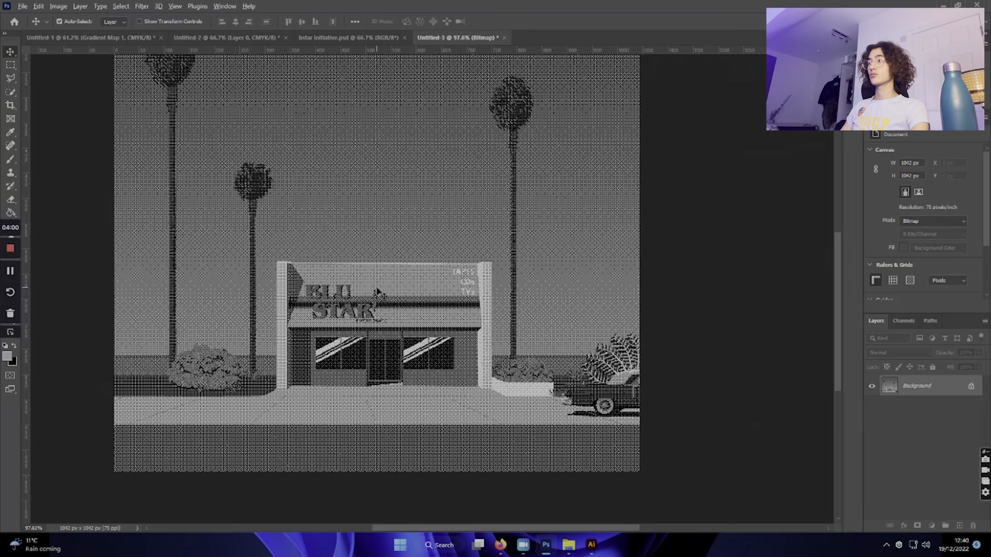
{"action": "scroll", "coordinate": [377, 292], "scroll_direction": "down", "scroll_amount": 1}
{"action": "scroll", "coordinate": [378, 292], "scroll_direction": "down", "scroll_amount": 1}
{"action": "scroll", "coordinate": [381, 293], "scroll_direction": "down", "scroll_amount": 1}
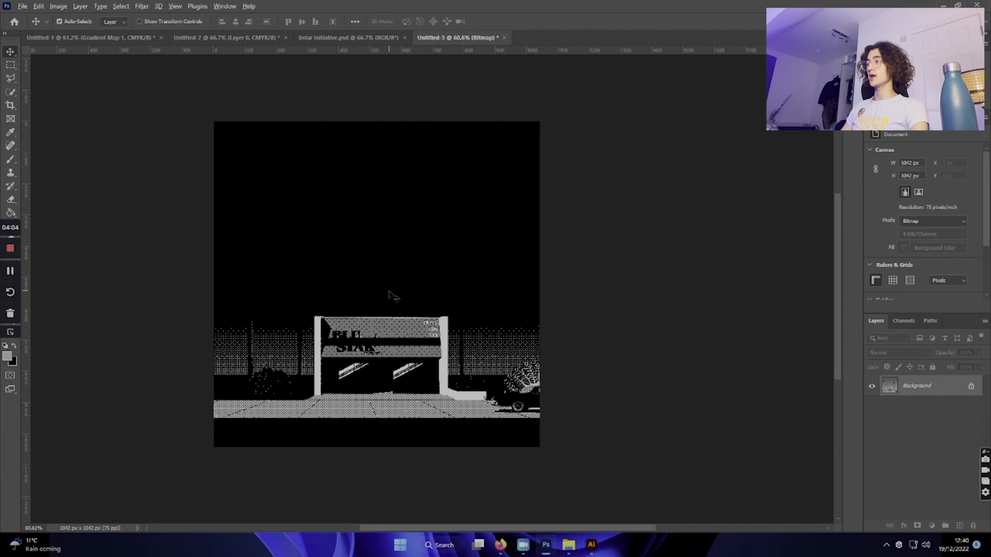
{"action": "scroll", "coordinate": [389, 294], "scroll_direction": "down", "scroll_amount": 3}
{"action": "scroll", "coordinate": [405, 305], "scroll_direction": "up", "scroll_amount": 4}
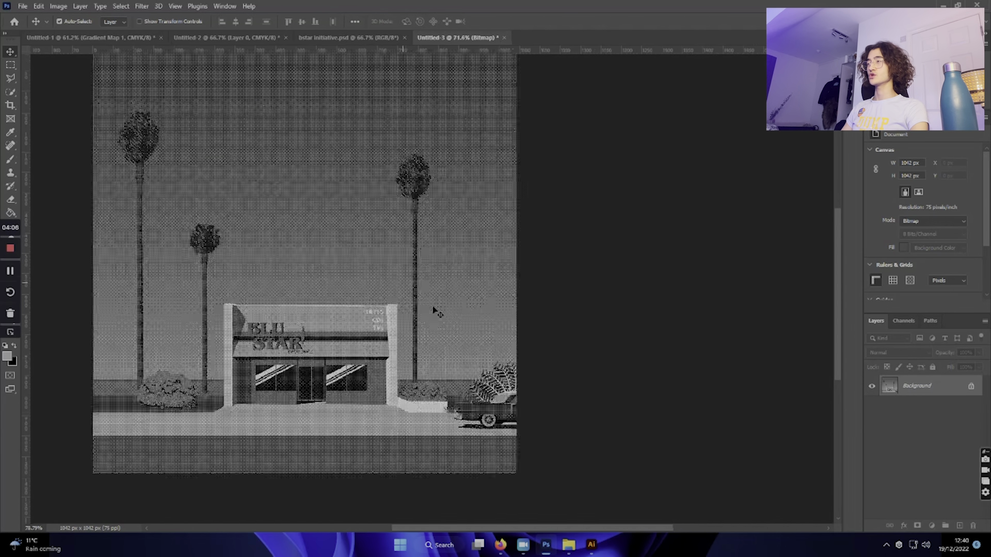
{"action": "scroll", "coordinate": [370, 308], "scroll_direction": "up", "scroll_amount": 3}
{"action": "scroll", "coordinate": [495, 324], "scroll_direction": "up", "scroll_amount": 2}
{"action": "scroll", "coordinate": [496, 324], "scroll_direction": "down", "scroll_amount": 4}
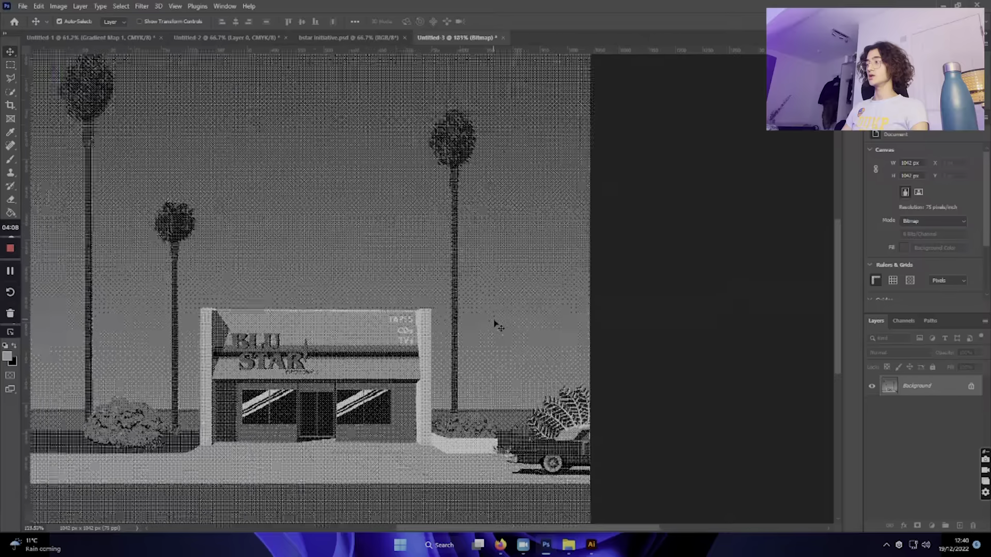
{"action": "scroll", "coordinate": [493, 333], "scroll_direction": "down", "scroll_amount": 1}
{"action": "scroll", "coordinate": [489, 341], "scroll_direction": "up", "scroll_amount": 2}
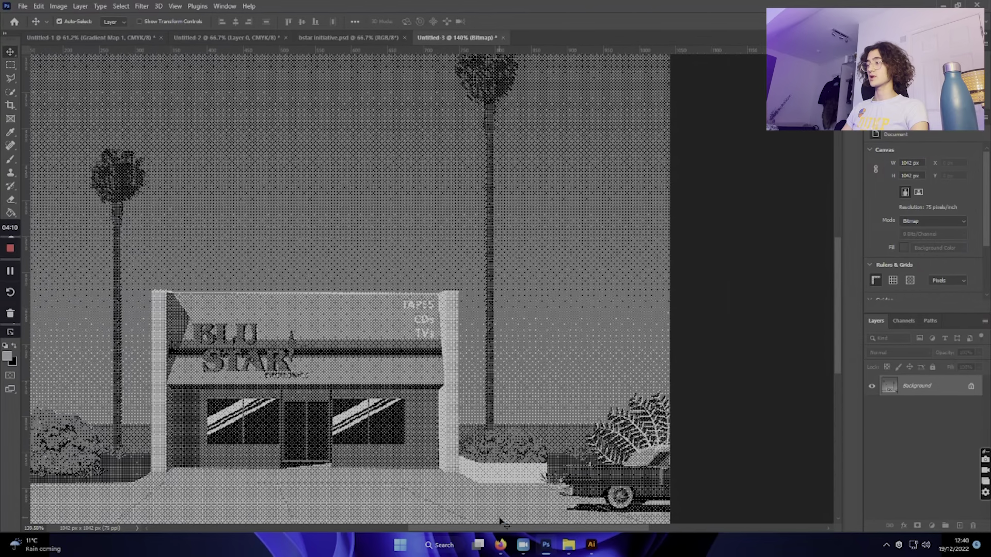
{"action": "scroll", "coordinate": [387, 382], "scroll_direction": "left", "scroll_amount": 2}
{"action": "scroll", "coordinate": [277, 234], "scroll_direction": "left", "scroll_amount": 1}
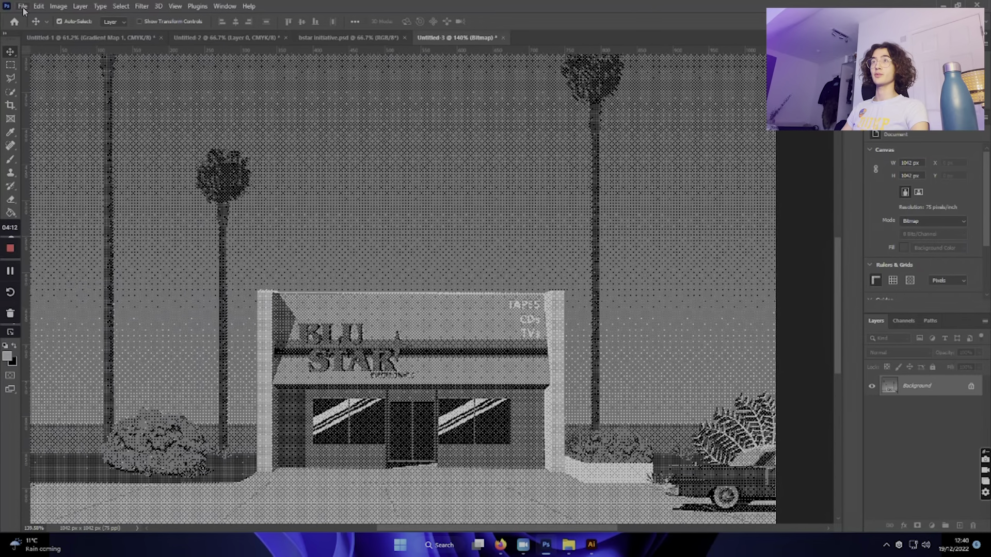
Step: Quick-export the halftone as PNG 'bitmap2' into Blustar's bitmap folder
{"action": "left_click", "coordinate": [23, 7]}
{"action": "mouse_move", "coordinate": [34, 185]}
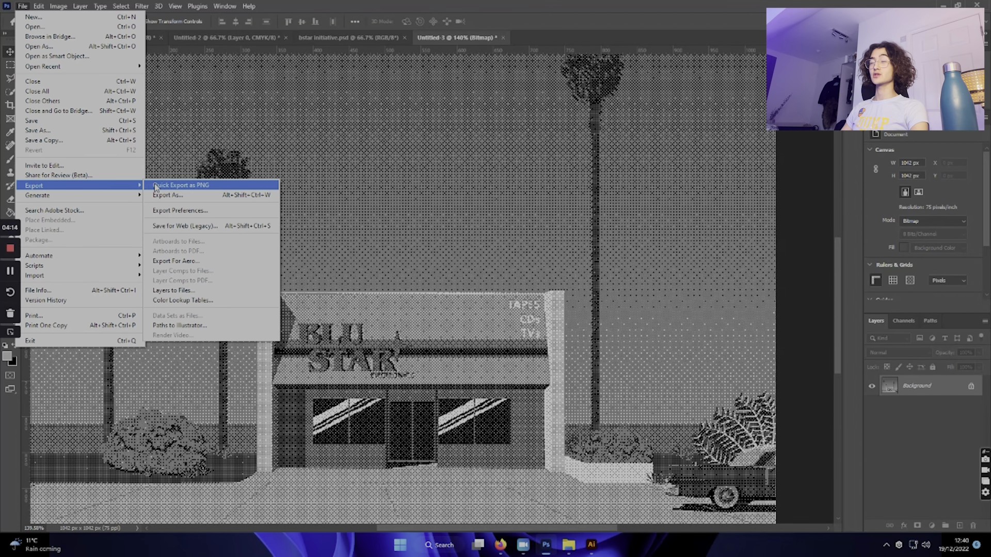
{"action": "left_click", "coordinate": [155, 186]}
{"action": "type", "text": "bitmap2"}
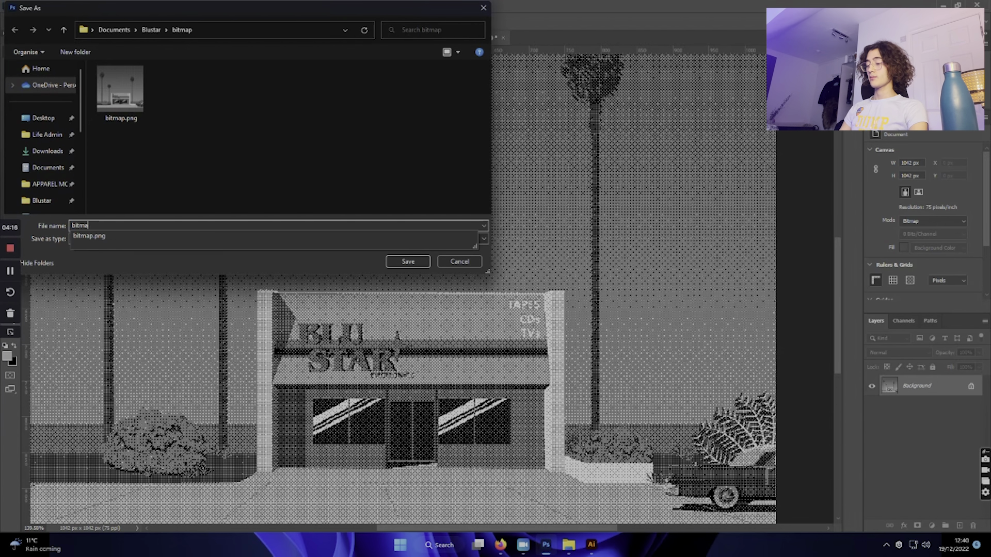
{"action": "key", "text": "Return"}
{"action": "left_click", "coordinate": [58, 6]}
{"action": "mouse_move", "coordinate": [66, 17]}
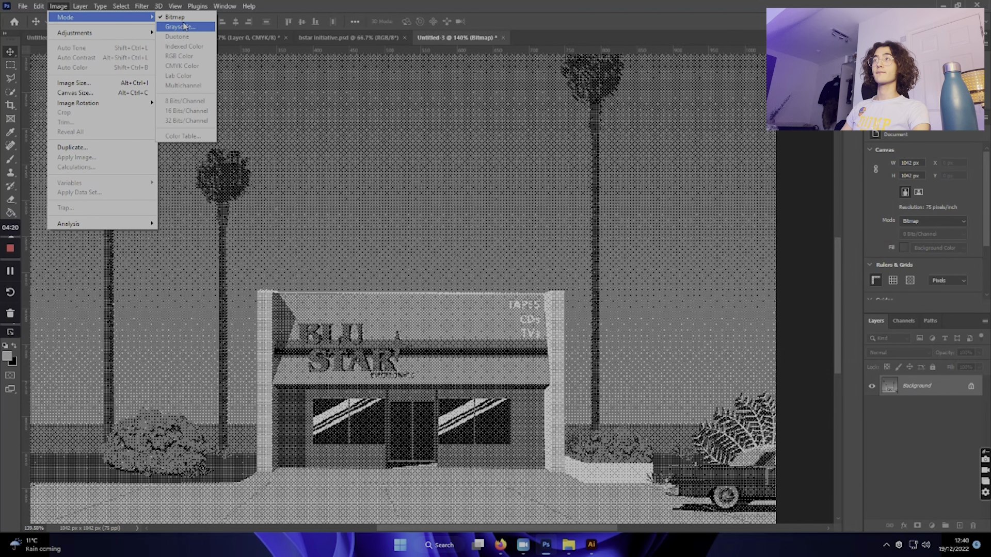
Step: Revert to grayscale and reconvert to a 45 ppi Bitmap with 125-line, 30° Cross halftone
{"action": "key", "text": "Escape"}
{"action": "key", "text": "ctrl+z"}
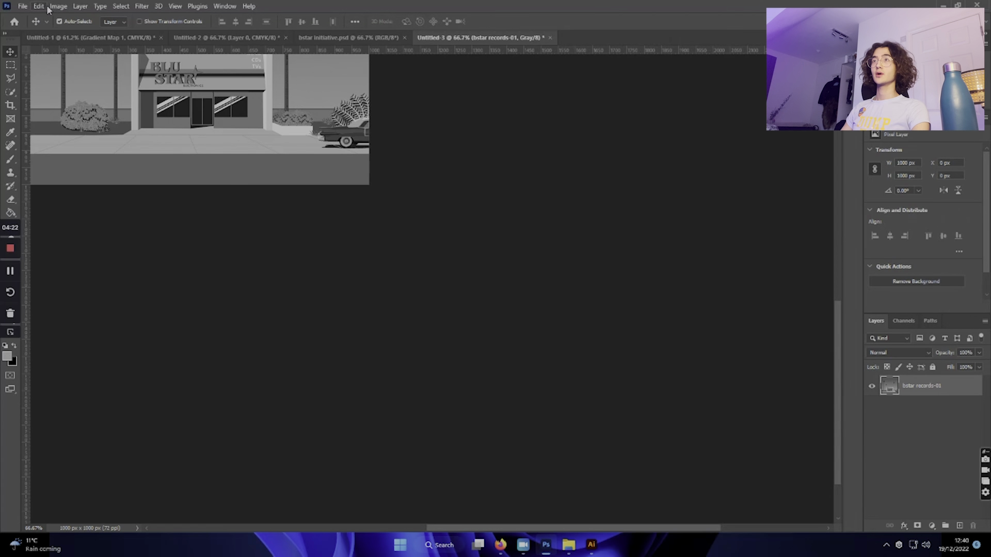
{"action": "left_click", "coordinate": [56, 6]}
{"action": "left_click", "coordinate": [177, 17]}
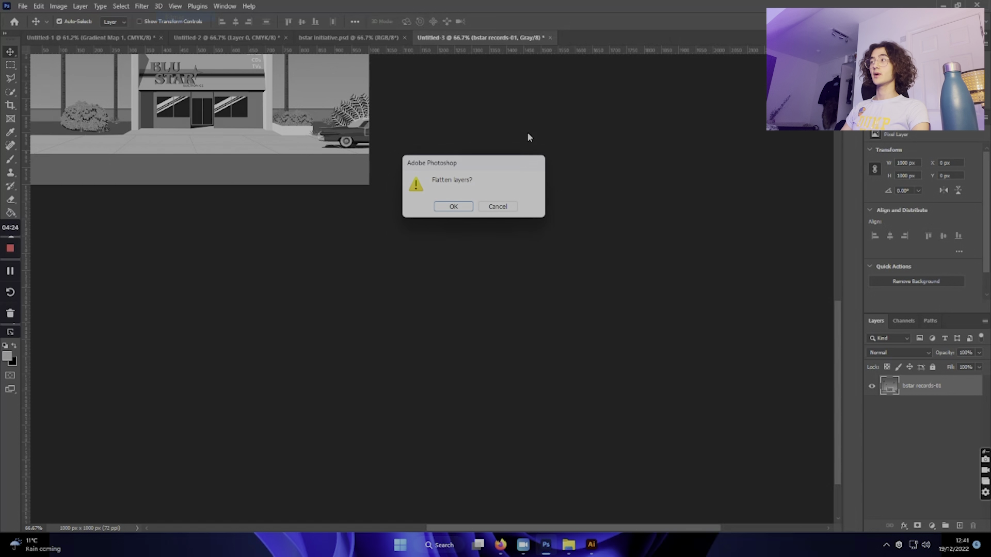
{"action": "left_click", "coordinate": [454, 207]}
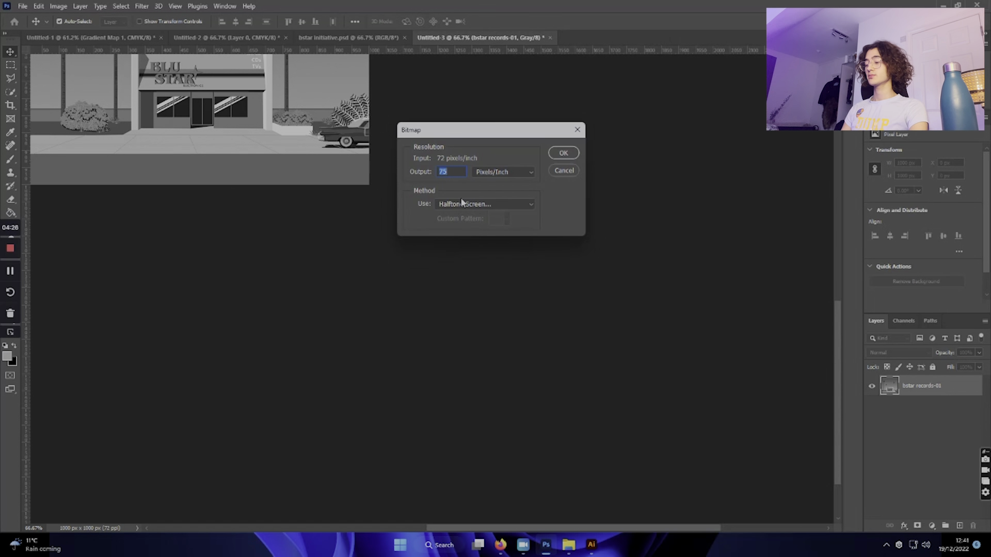
{"action": "key", "text": "Return"}
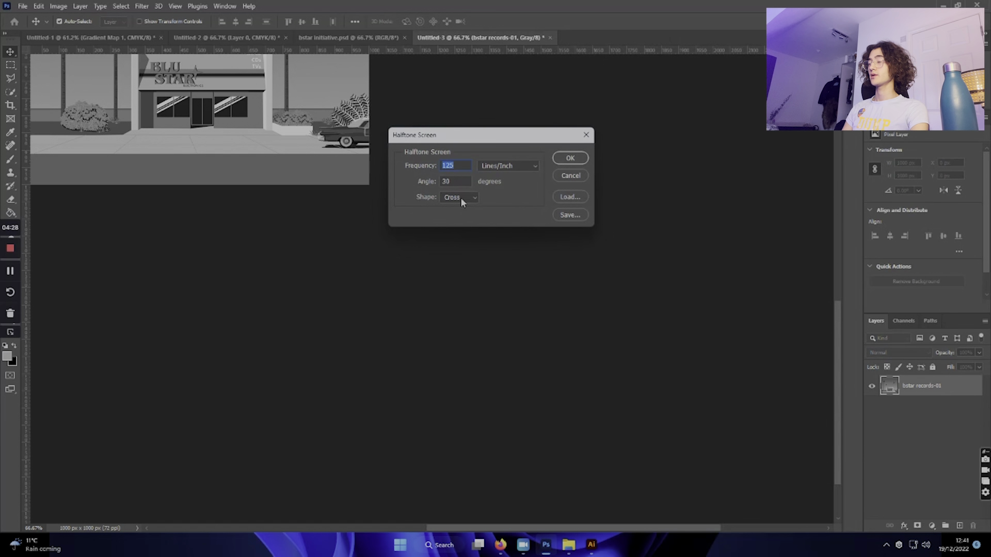
{"action": "key", "text": "Return"}
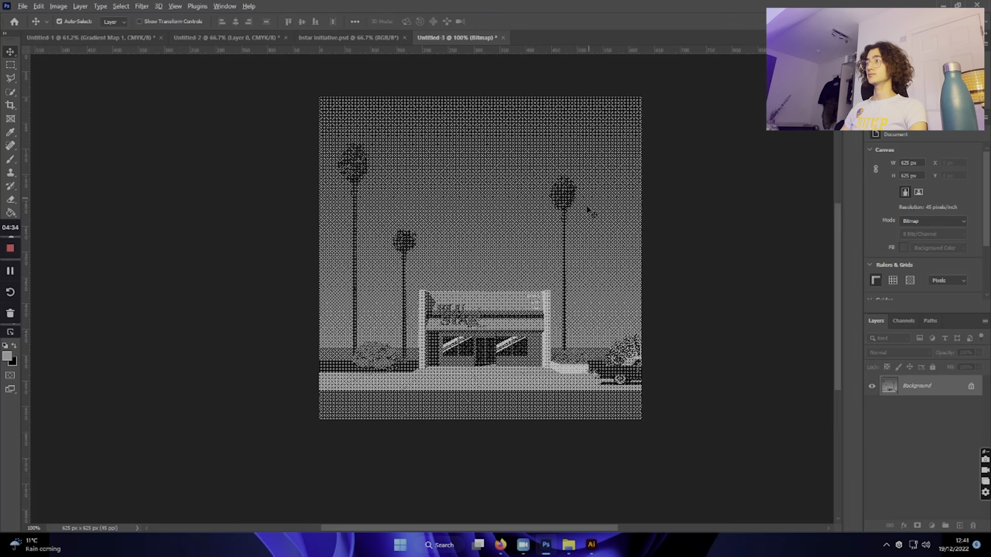
{"action": "scroll", "coordinate": [554, 277], "scroll_direction": "up", "scroll_amount": 4}
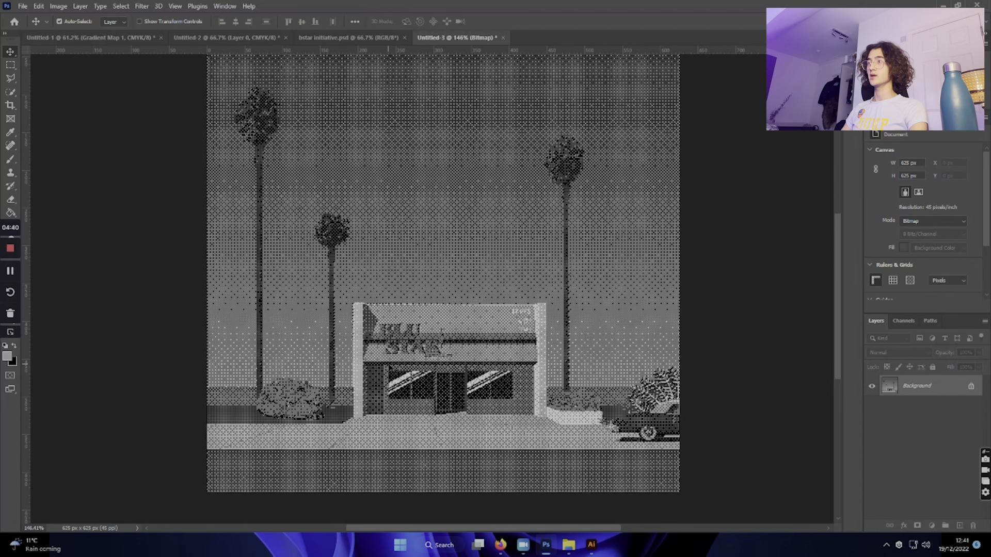
{"action": "left_click", "coordinate": [58, 6]}
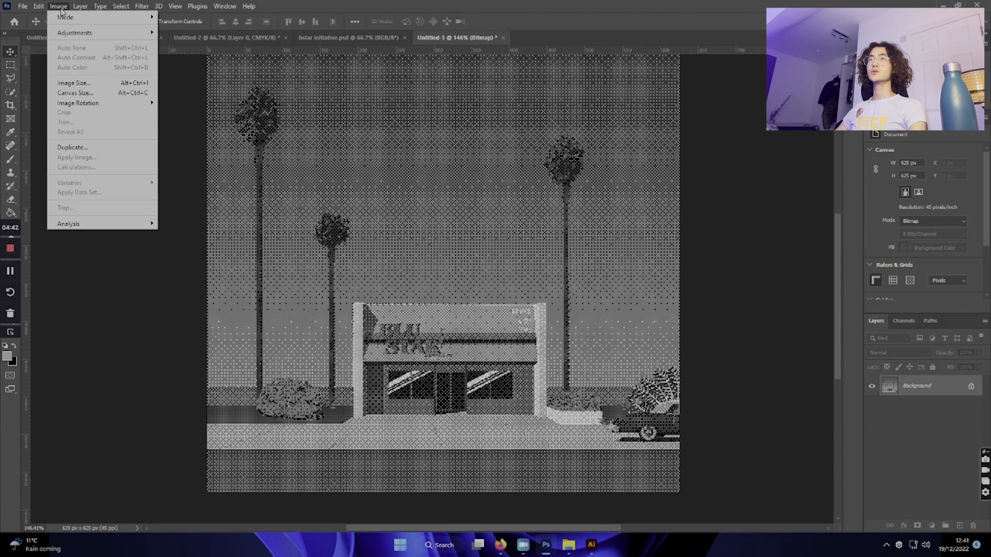
Step: Try another halftone Bitmap conversion of the grayscale image, then undo it
{"action": "left_click", "coordinate": [61, 10]}
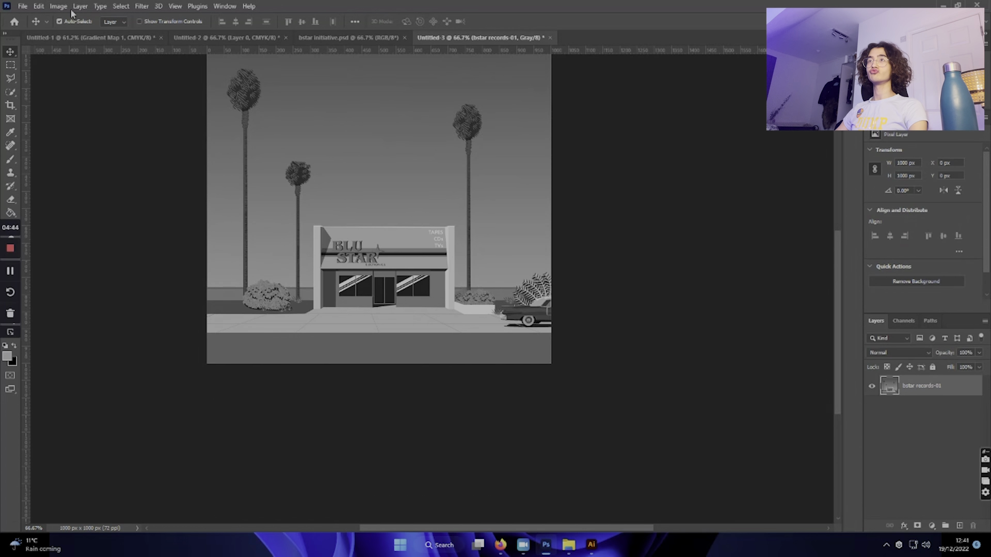
{"action": "left_click", "coordinate": [59, 6]}
{"action": "mouse_move", "coordinate": [65, 17]}
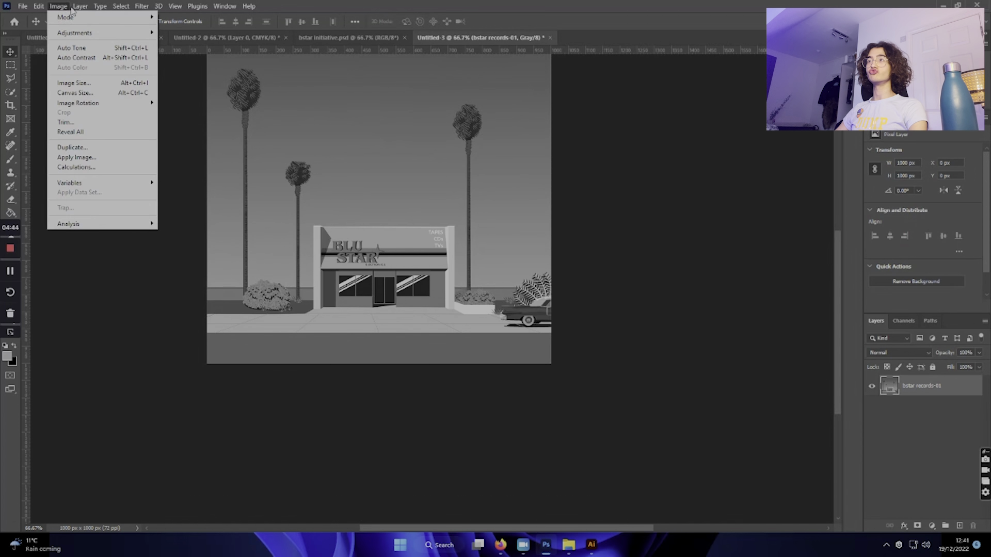
{"action": "left_click", "coordinate": [177, 17]}
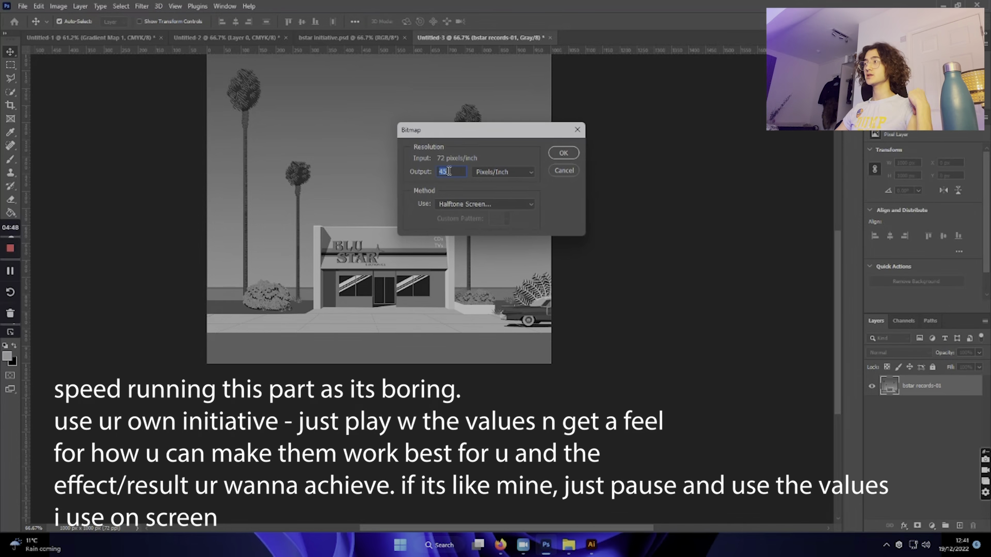
{"action": "left_click", "coordinate": [563, 153]}
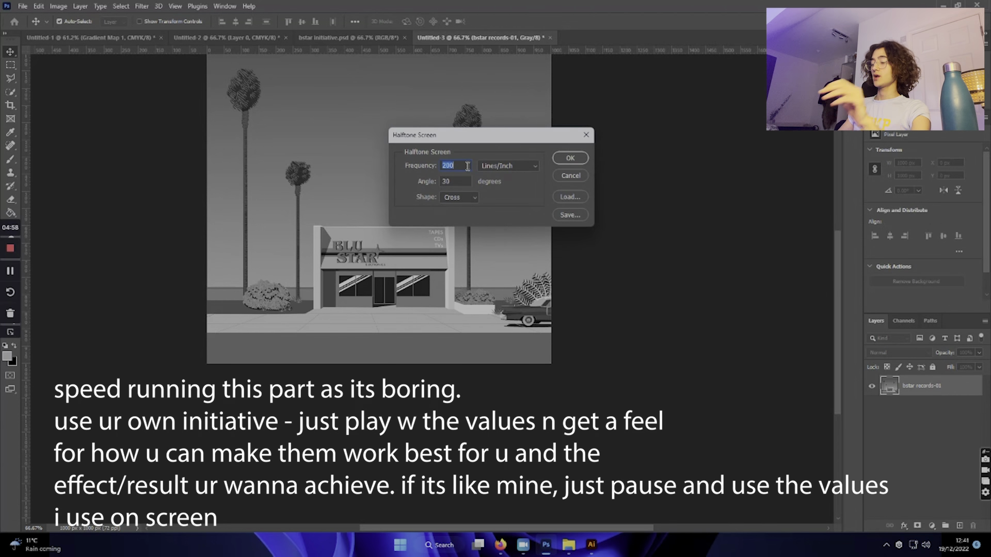
{"action": "left_click", "coordinate": [567, 157]}
{"action": "key", "text": "ctrl+z"}
Step: Reconvert with a 50-line Cross halftone screen, then try the Line dot shape
{"action": "left_click", "coordinate": [58, 5]}
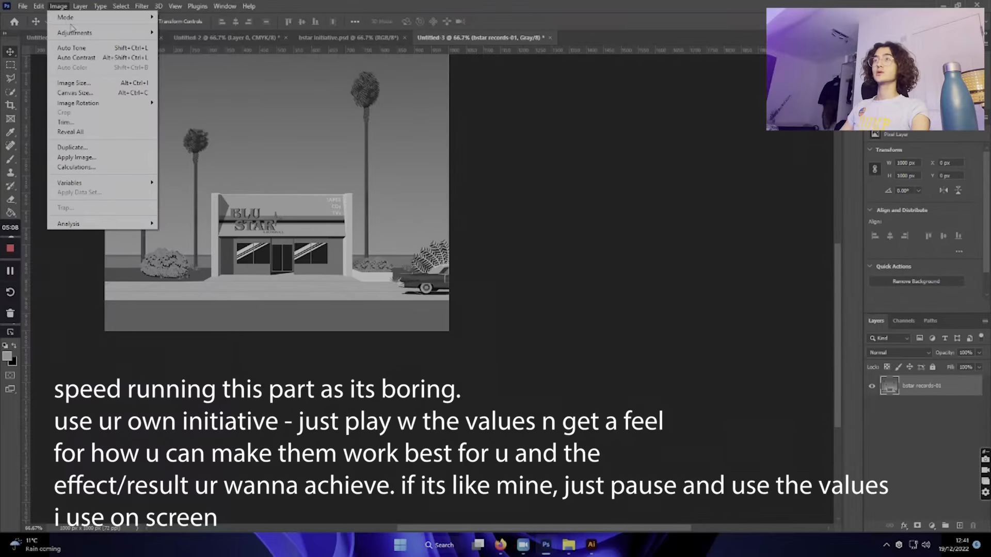
{"action": "left_click", "coordinate": [227, 16]}
{"action": "left_click", "coordinate": [556, 157]}
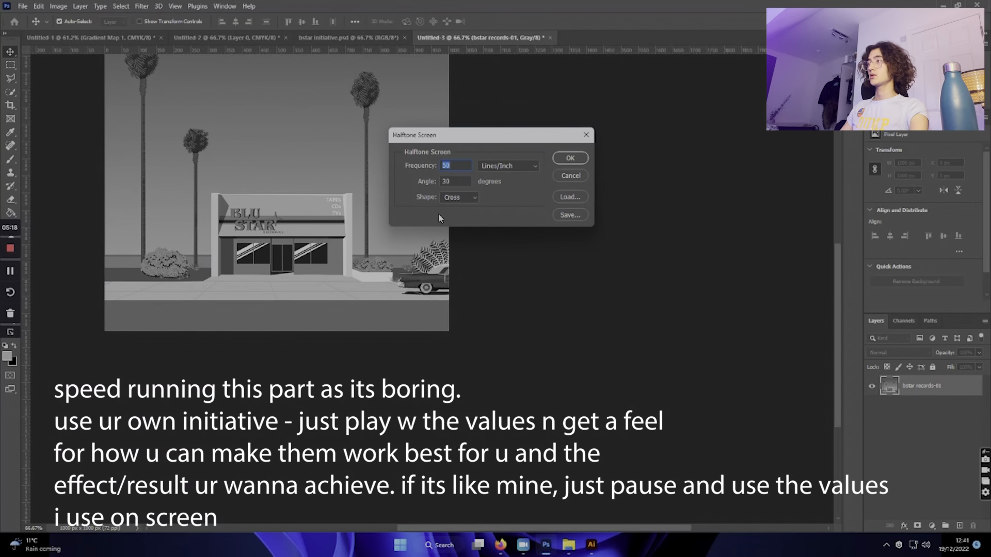
{"action": "key", "text": "Return"}
{"action": "scroll", "coordinate": [249, 245], "scroll_direction": "up", "scroll_amount": 3}
{"action": "scroll", "coordinate": [249, 245], "scroll_direction": "down", "scroll_amount": 2}
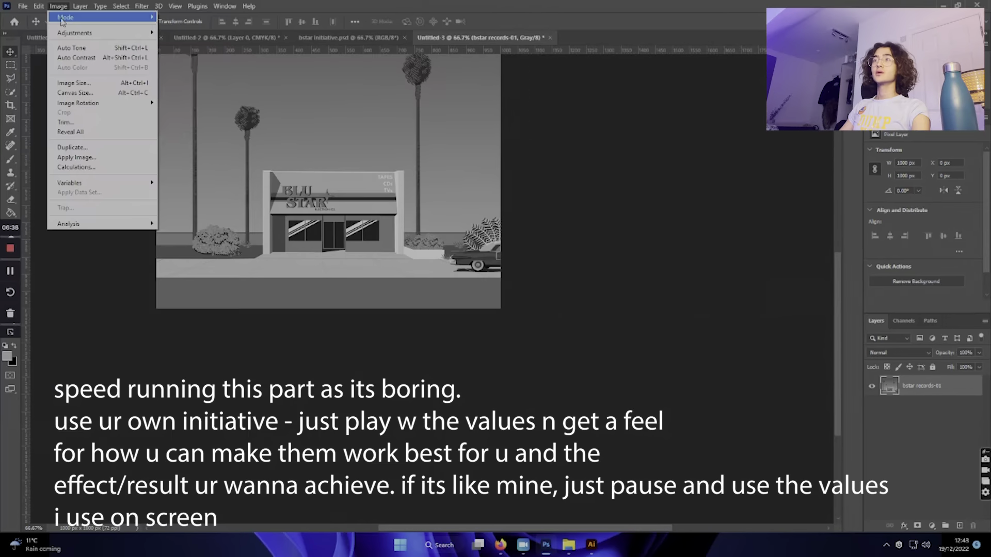
{"action": "left_click", "coordinate": [458, 197]}
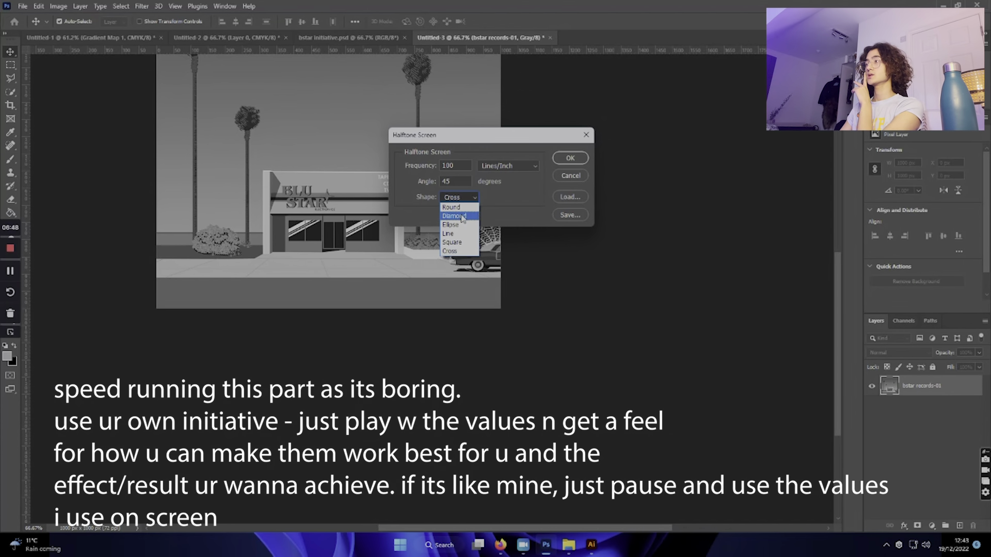
{"action": "left_click", "coordinate": [454, 223]}
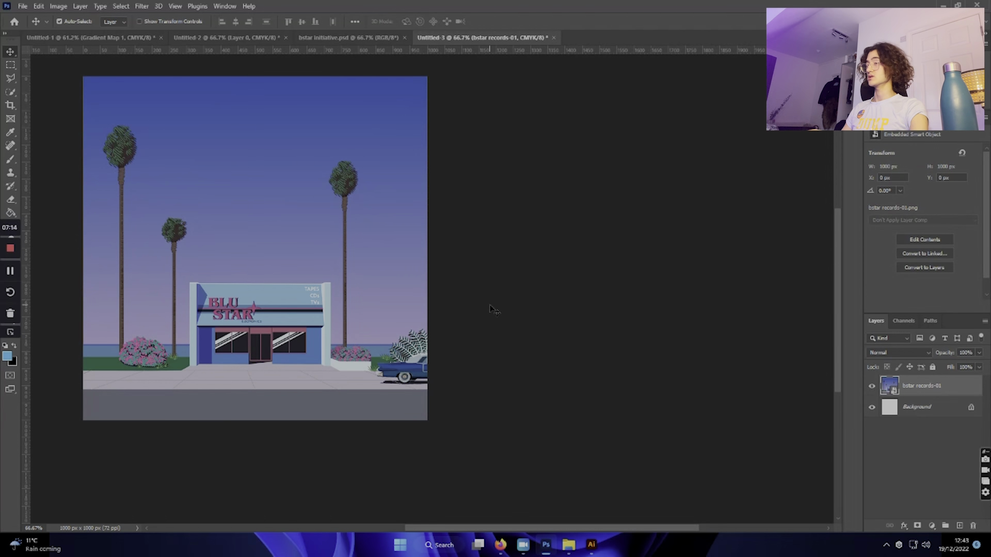
Step: Drag all exported bitmap PNGs from Blustar's bitmap folder into the storefront document
{"action": "left_click", "coordinate": [492, 308]}
{"action": "scroll", "coordinate": [485, 531], "scroll_direction": "left", "scroll_amount": 3}
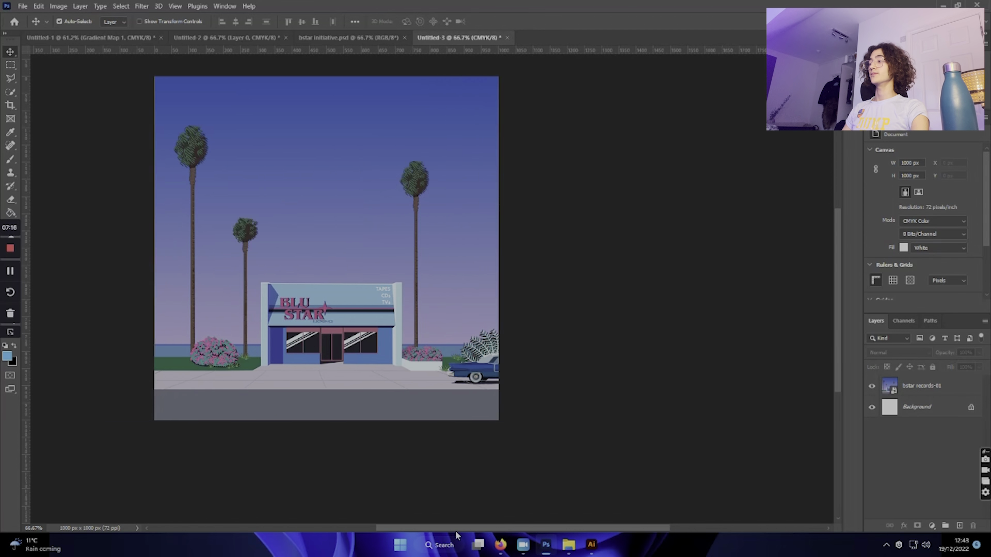
{"action": "scroll", "coordinate": [485, 532], "scroll_direction": "left", "scroll_amount": 3}
{"action": "left_click", "coordinate": [563, 550]}
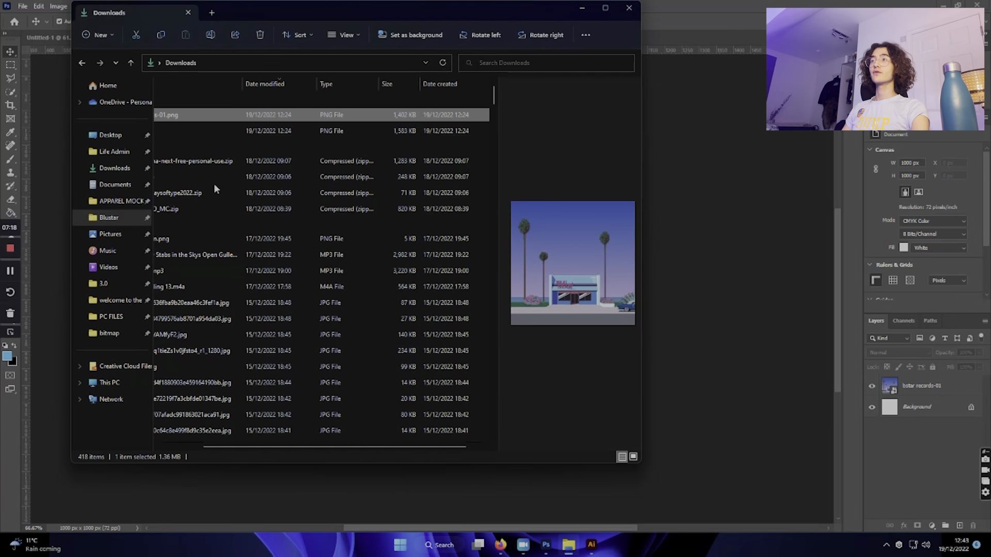
{"action": "left_click", "coordinate": [110, 219]}
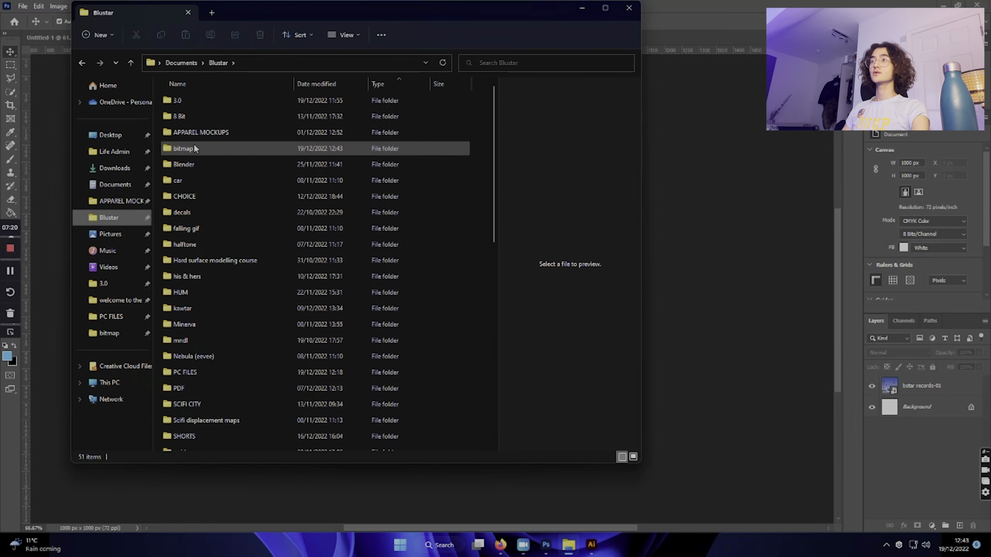
{"action": "double_click", "coordinate": [195, 148]}
{"action": "left_click", "coordinate": [200, 115]}
{"action": "left_click_drag", "start_coordinate": [355, 110], "coordinate": [813, 338]}
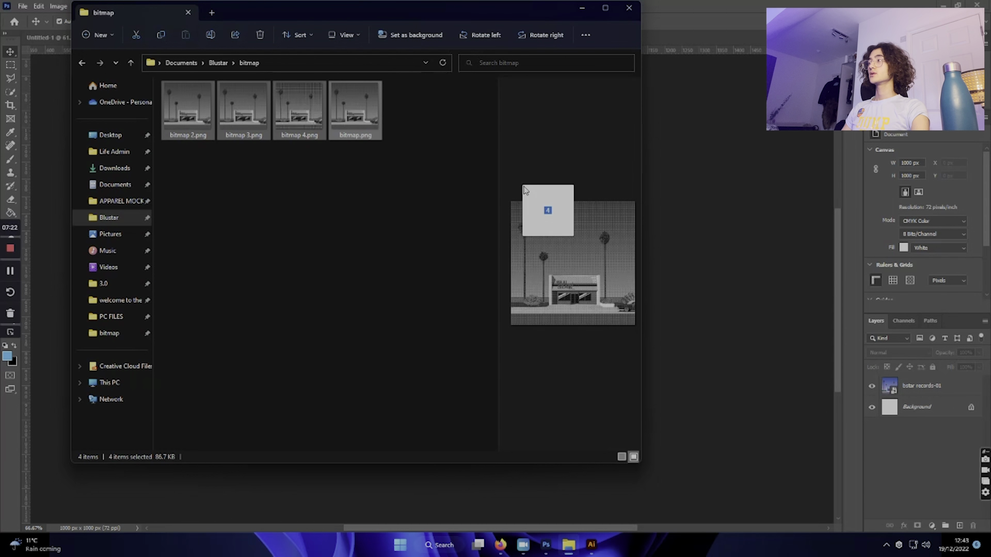
{"action": "key", "text": "Return"}
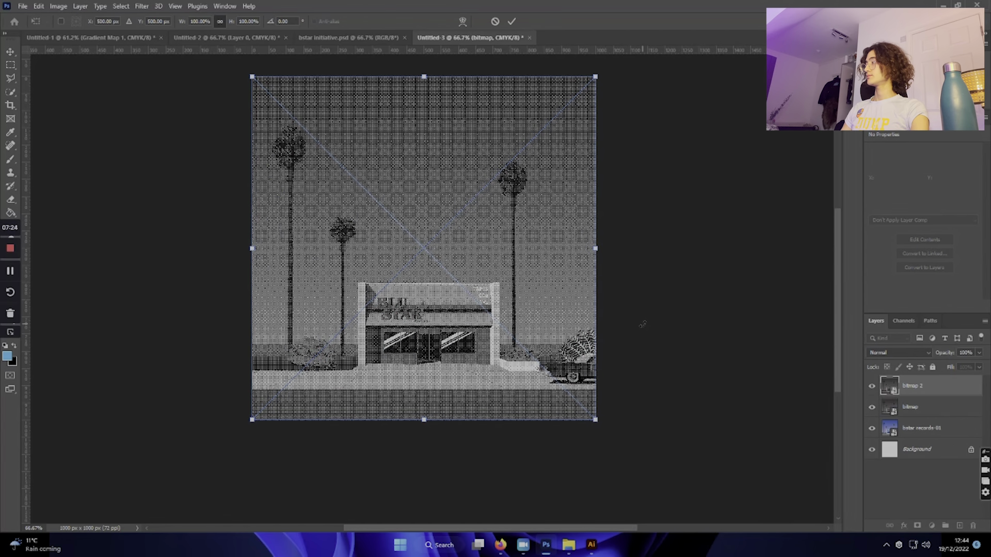
{"action": "key", "text": "Return"}
{"action": "key", "text": "Return"}
{"action": "key", "text": "Return"}
{"action": "left_click", "coordinate": [651, 340]}
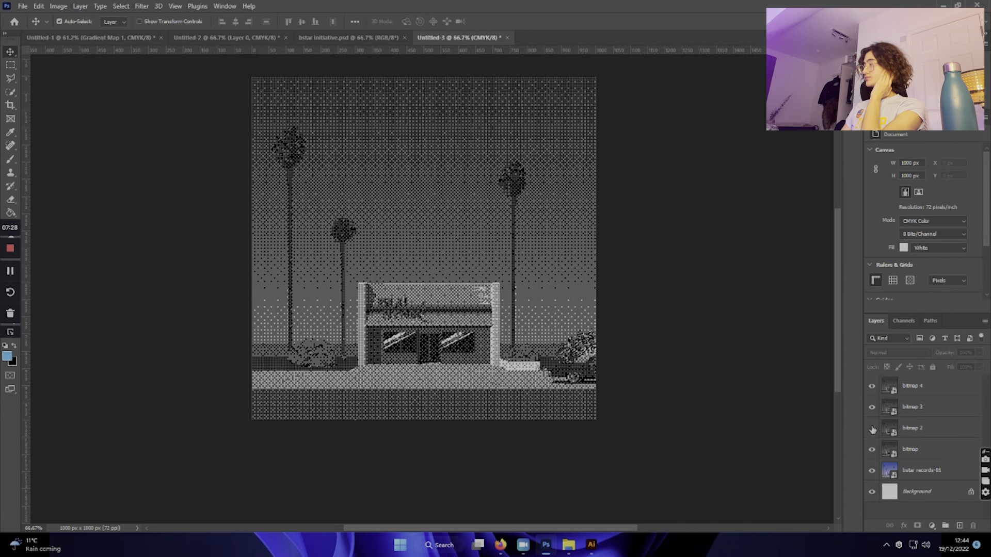
{"action": "left_click_drag", "start_coordinate": [871, 429], "coordinate": [871, 376]}
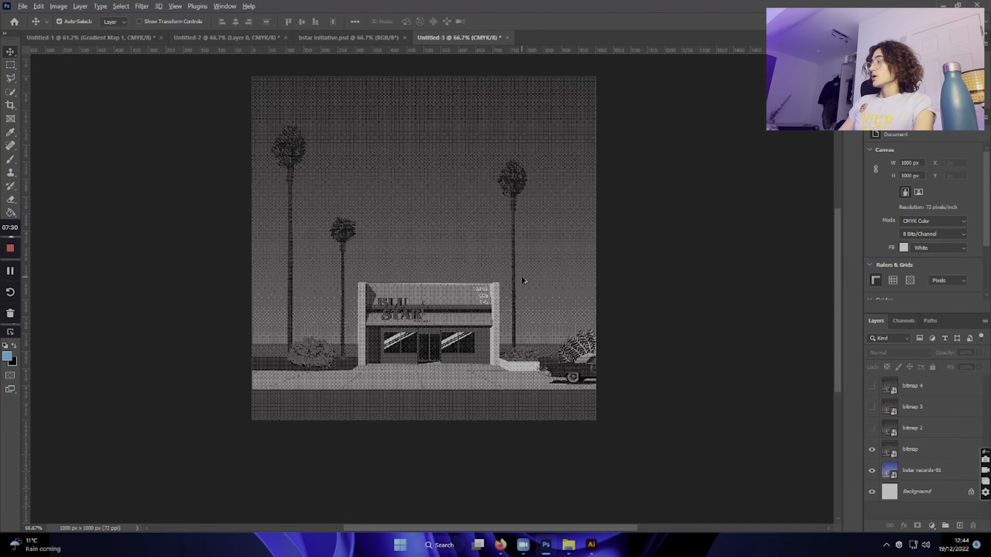
{"action": "scroll", "coordinate": [504, 281], "scroll_direction": "up", "scroll_amount": 2}
{"action": "scroll", "coordinate": [485, 282], "scroll_direction": "up", "scroll_amount": 1}
{"action": "scroll", "coordinate": [485, 283], "scroll_direction": "up", "scroll_amount": 1}
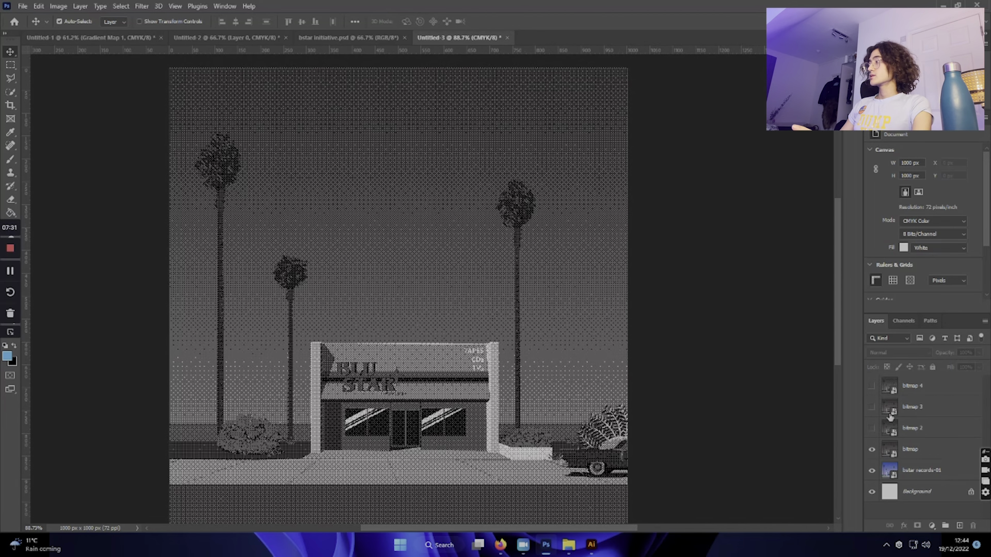
Step: Set the bitmap layer's blend mode to Color Burn and zoom in on the dotted storefront
{"action": "left_click", "coordinate": [897, 452]}
{"action": "left_click", "coordinate": [895, 353]}
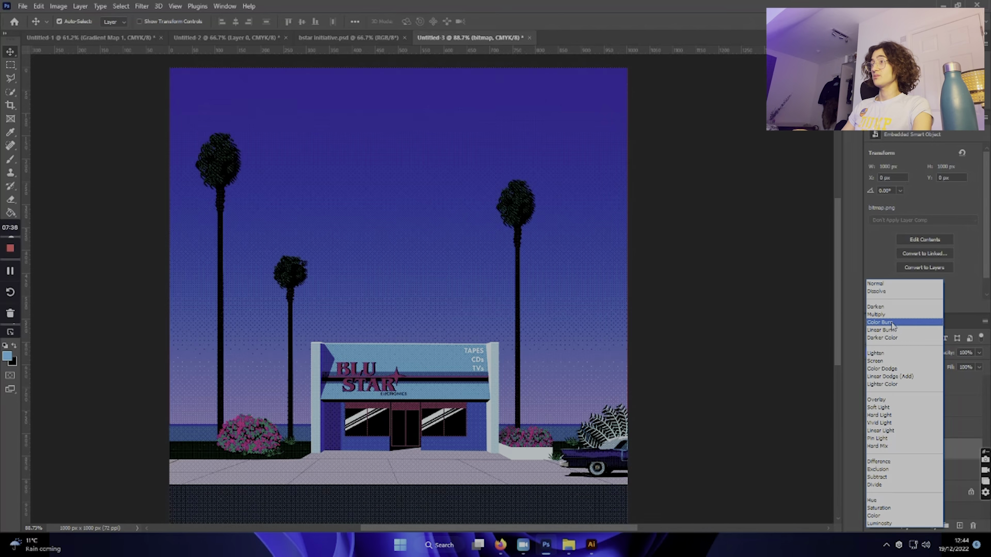
{"action": "left_click", "coordinate": [892, 323]}
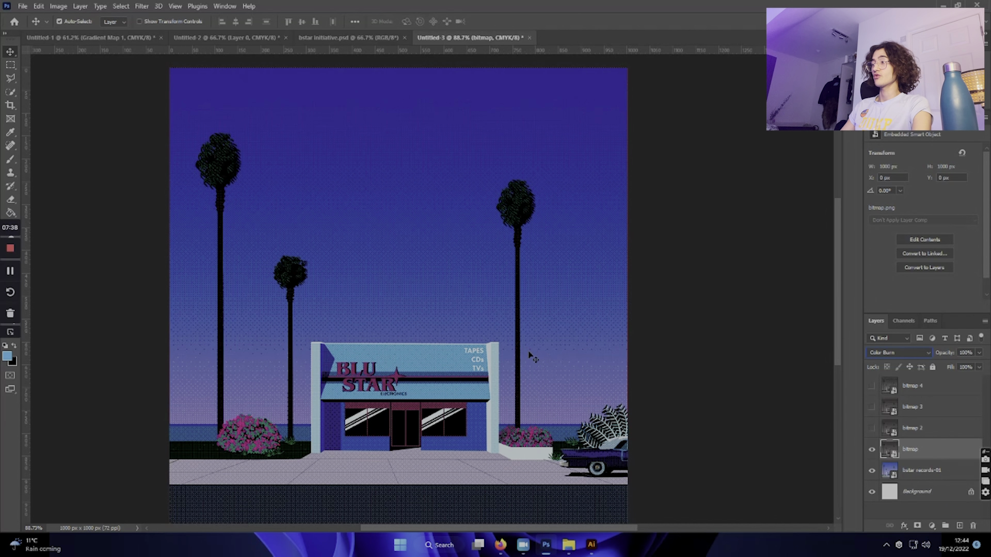
{"action": "left_click_drag", "start_coordinate": [836, 356], "coordinate": [836, 381]}
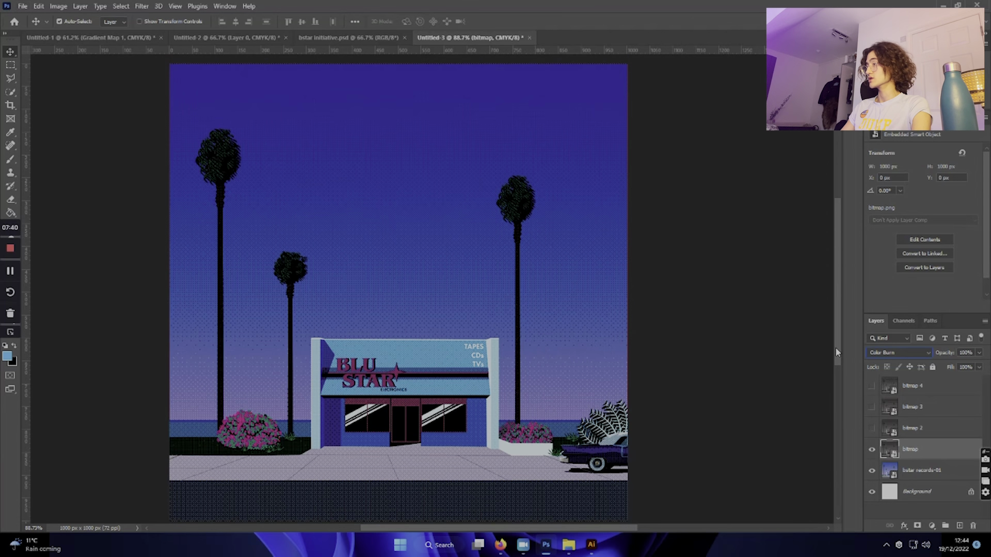
{"action": "scroll", "coordinate": [413, 352], "scroll_direction": "up", "scroll_amount": 2}
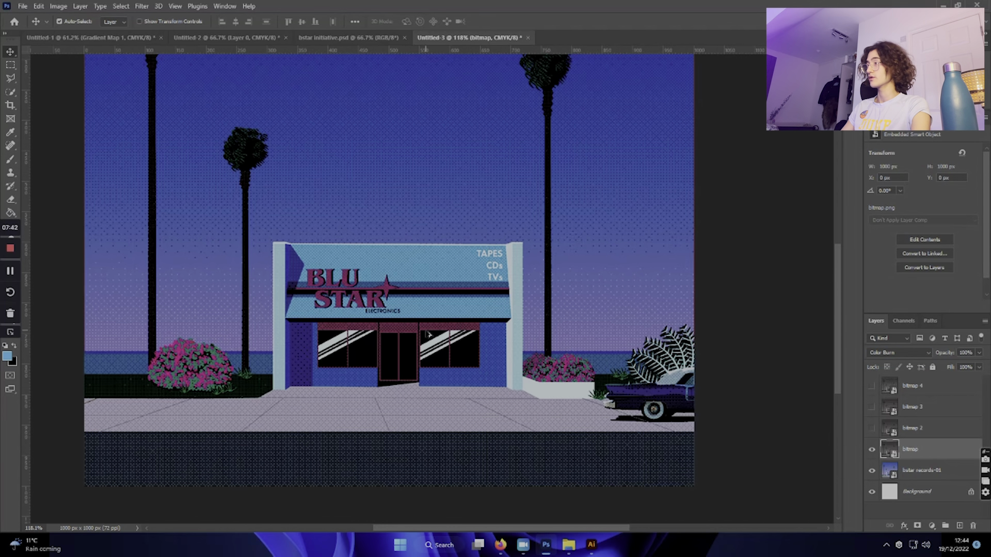
{"action": "scroll", "coordinate": [421, 344], "scroll_direction": "up", "scroll_amount": 2}
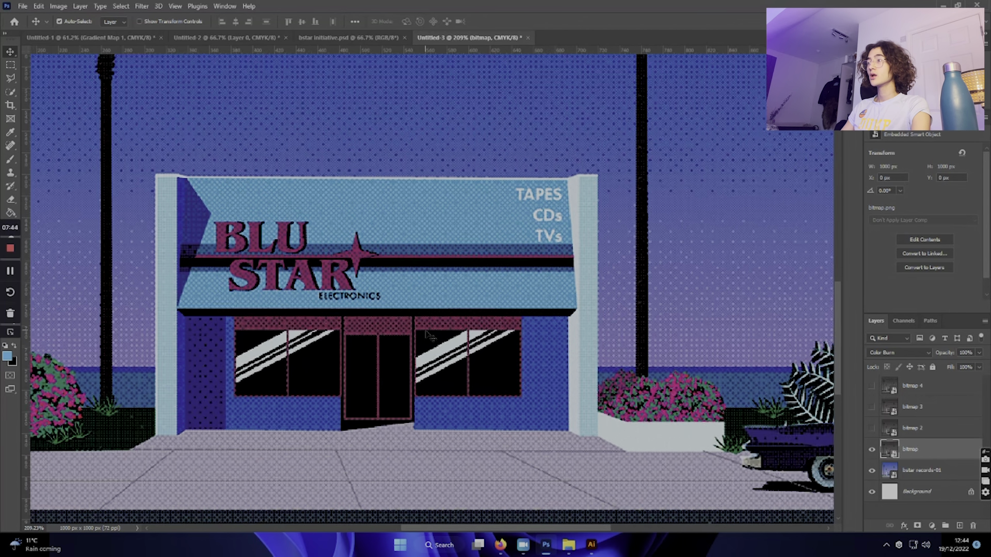
{"action": "scroll", "coordinate": [427, 335], "scroll_direction": "down", "scroll_amount": 1}
{"action": "scroll", "coordinate": [428, 336], "scroll_direction": "down", "scroll_amount": 2}
{"action": "scroll", "coordinate": [426, 337], "scroll_direction": "down", "scroll_amount": 1}
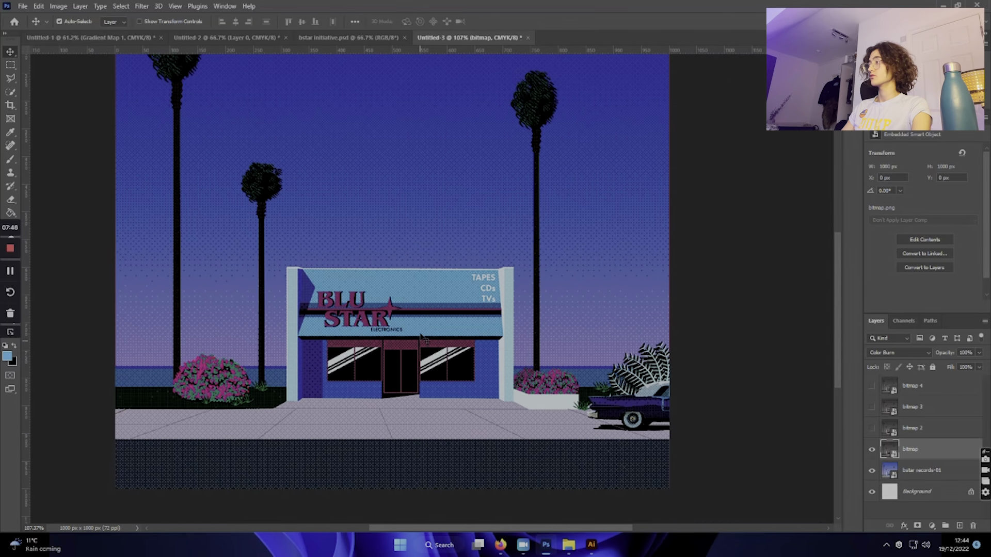
{"action": "left_click", "coordinate": [881, 356]}
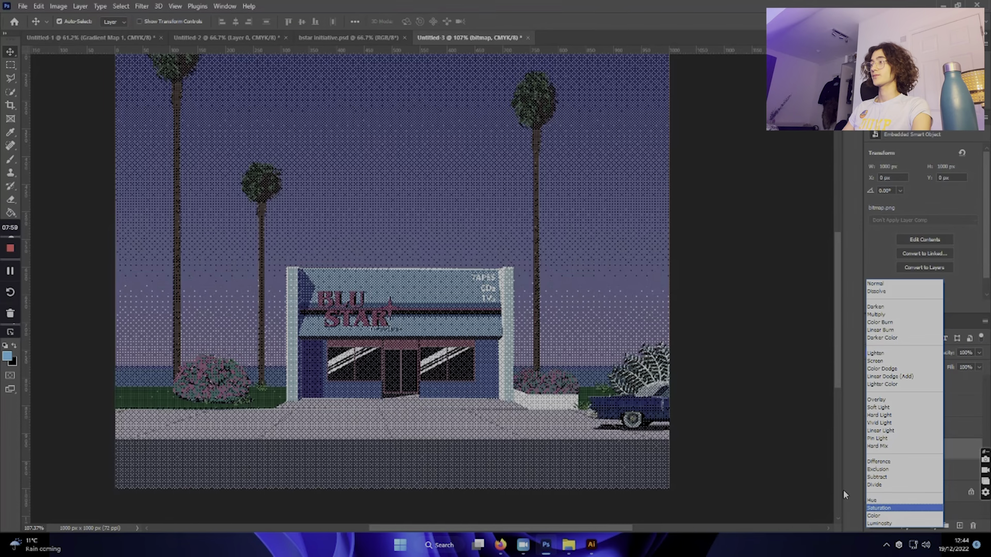
{"action": "left_click", "coordinate": [843, 494]}
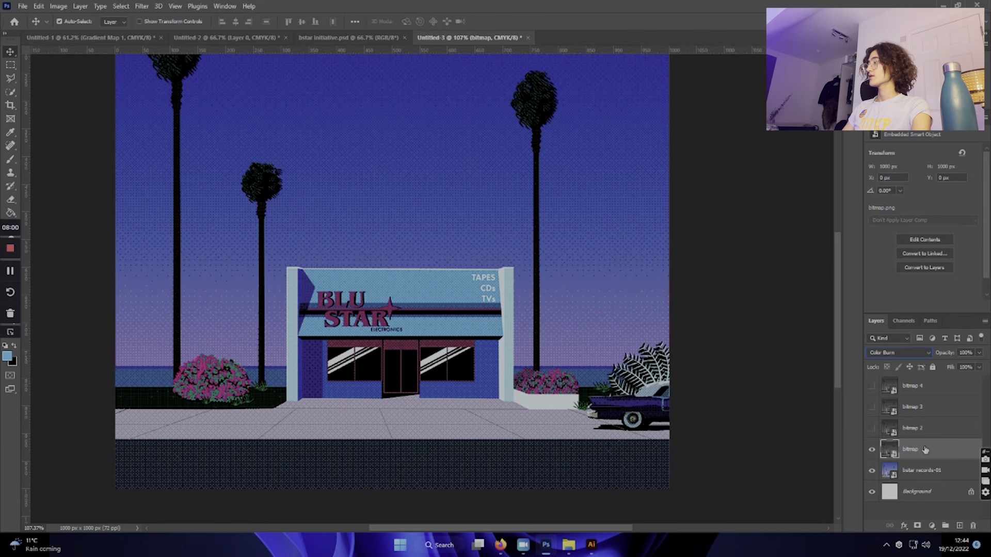
Step: Move the bstar records-01 layer above the bitmap layer, leaving its blend mode Normal
{"action": "left_click_drag", "start_coordinate": [911, 471], "coordinate": [913, 454]}
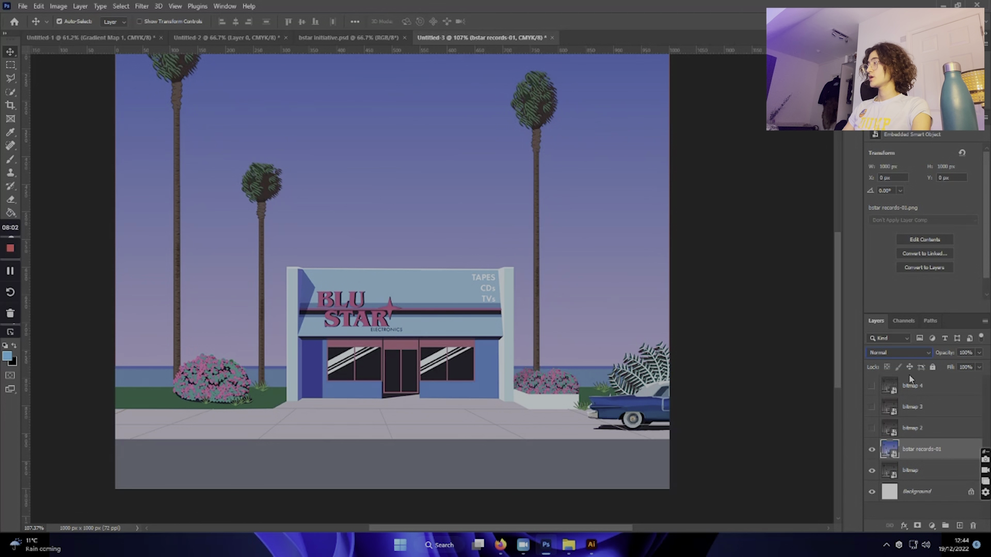
{"action": "left_click", "coordinate": [900, 352]}
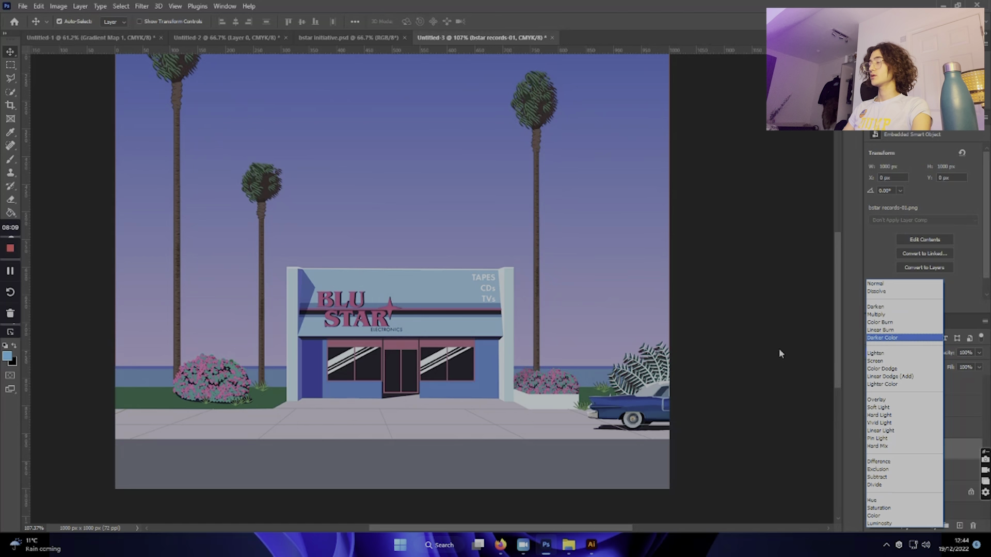
{"action": "left_click", "coordinate": [778, 348]}
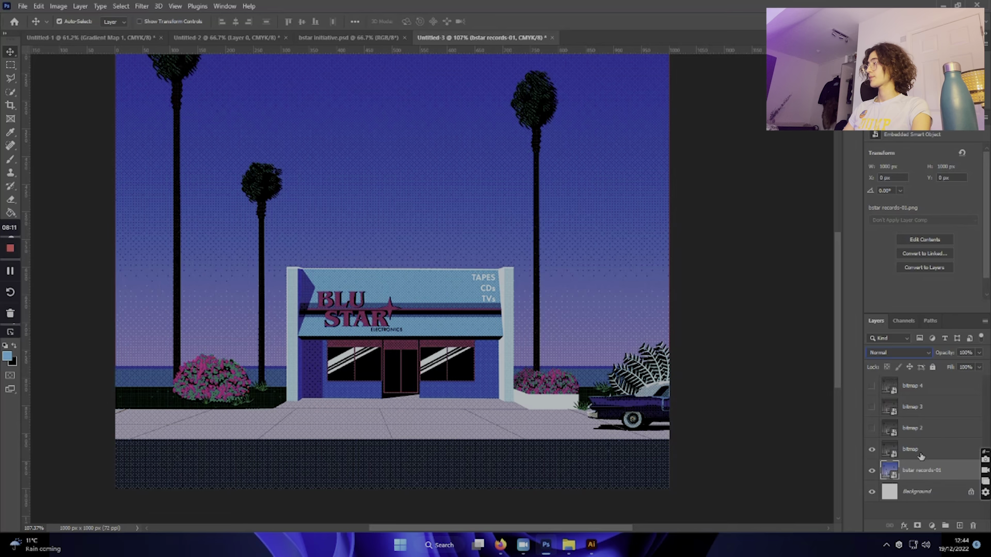
Step: Blend the bitmap layer with Pin Light and make bitmap 2 visible
{"action": "left_click", "coordinate": [921, 456]}
{"action": "left_click", "coordinate": [887, 352]}
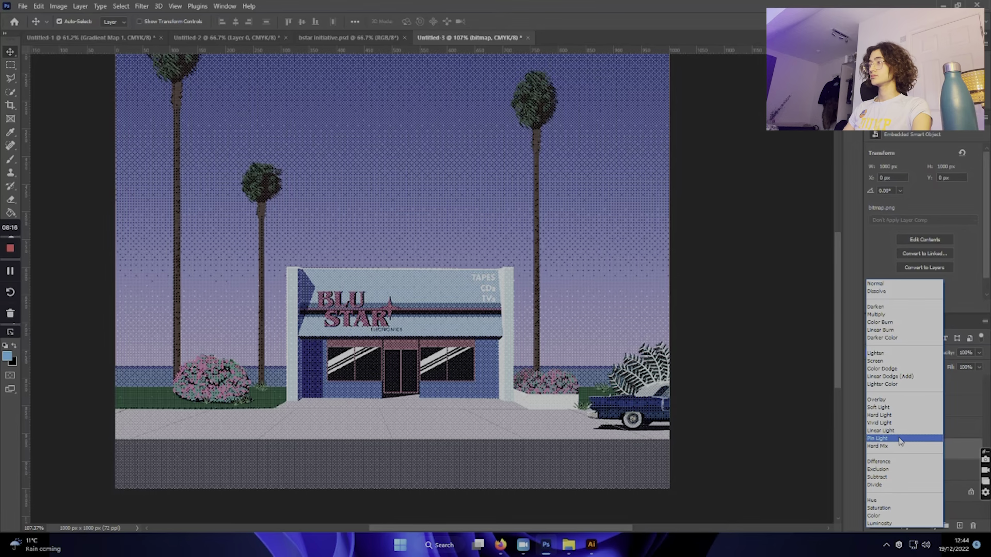
{"action": "left_click", "coordinate": [899, 439]}
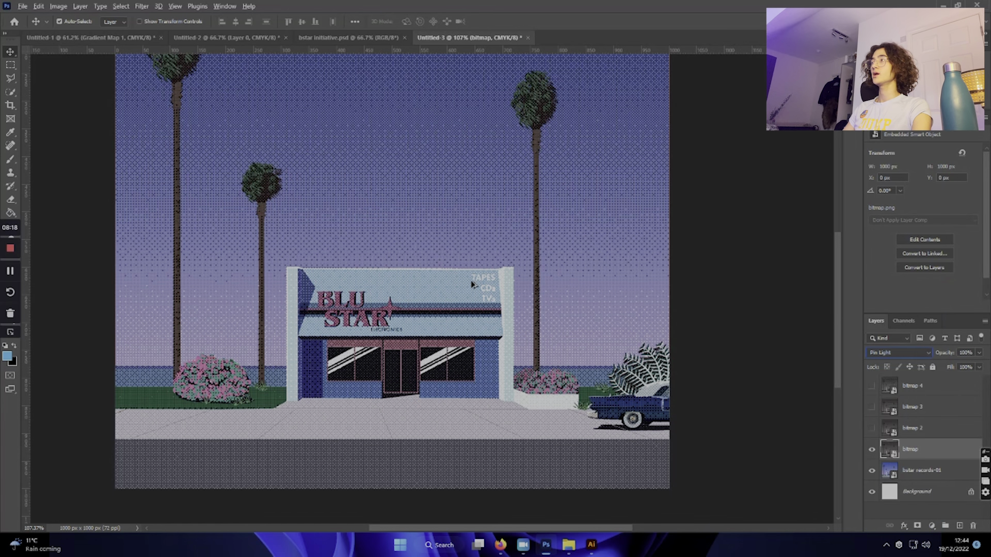
{"action": "scroll", "coordinate": [562, 276], "scroll_direction": "down", "scroll_amount": 2}
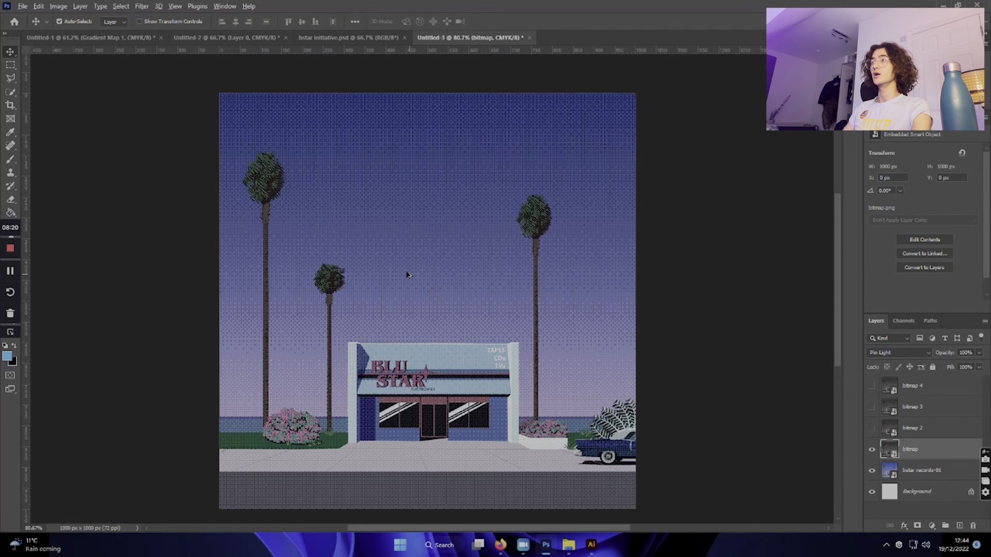
{"action": "scroll", "coordinate": [405, 275], "scroll_direction": "down", "scroll_amount": 2}
{"action": "scroll", "coordinate": [377, 258], "scroll_direction": "up", "scroll_amount": 3}
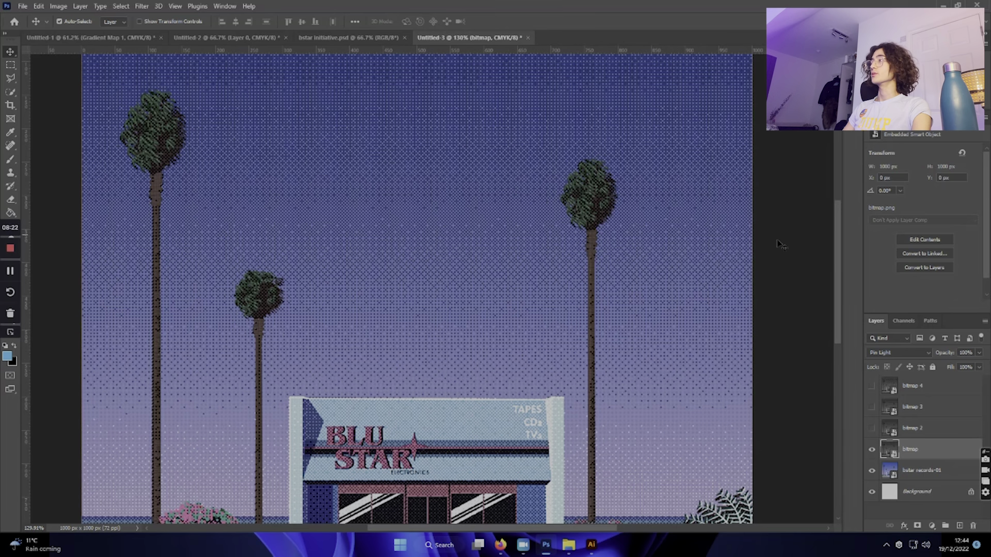
{"action": "left_click", "coordinate": [872, 428]}
Step: Hide the bitmap layer and select bitmap 2, leaving its blend mode unchanged
{"action": "scroll", "coordinate": [525, 319], "scroll_direction": "down", "scroll_amount": 2}
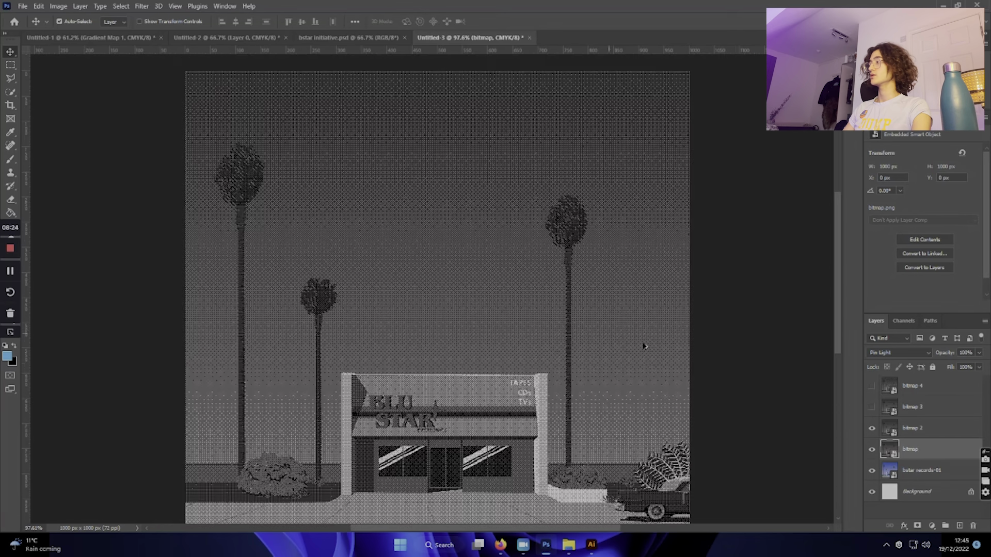
{"action": "left_click", "coordinate": [872, 451]}
{"action": "left_click", "coordinate": [916, 428]}
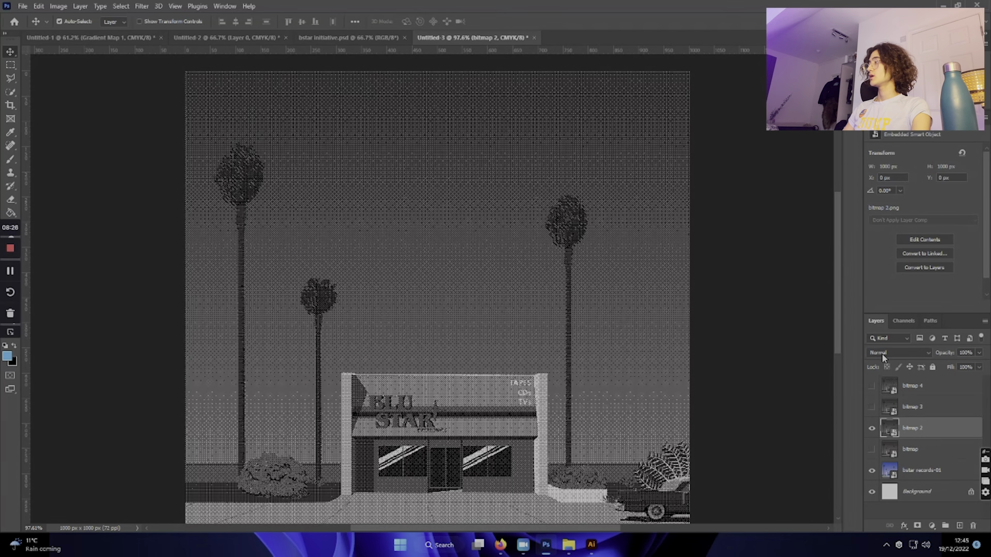
{"action": "left_click", "coordinate": [895, 353]}
{"action": "key", "text": "Escape"}
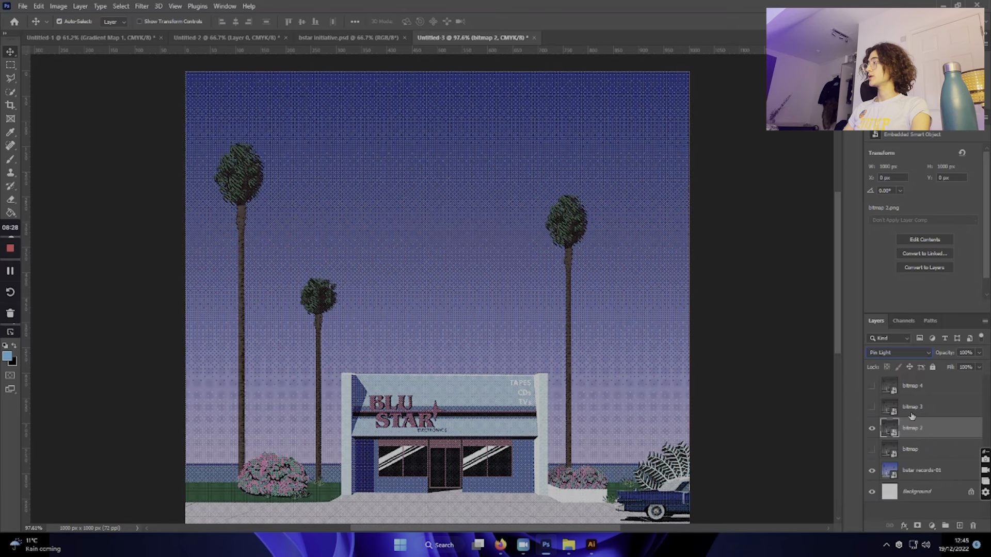
Step: Try Pin Light on the bitmap 3 layer, then hide it and show bitmap 2
{"action": "left_click", "coordinate": [913, 407]}
{"action": "left_click", "coordinate": [872, 407]}
{"action": "left_click", "coordinate": [898, 353]}
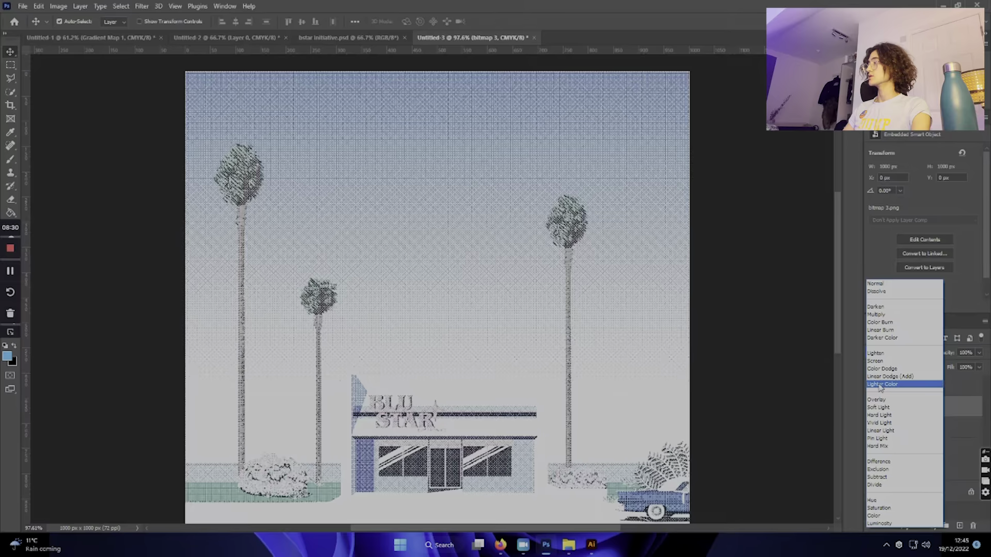
{"action": "left_click", "coordinate": [889, 435]}
{"action": "left_click", "coordinate": [836, 436]}
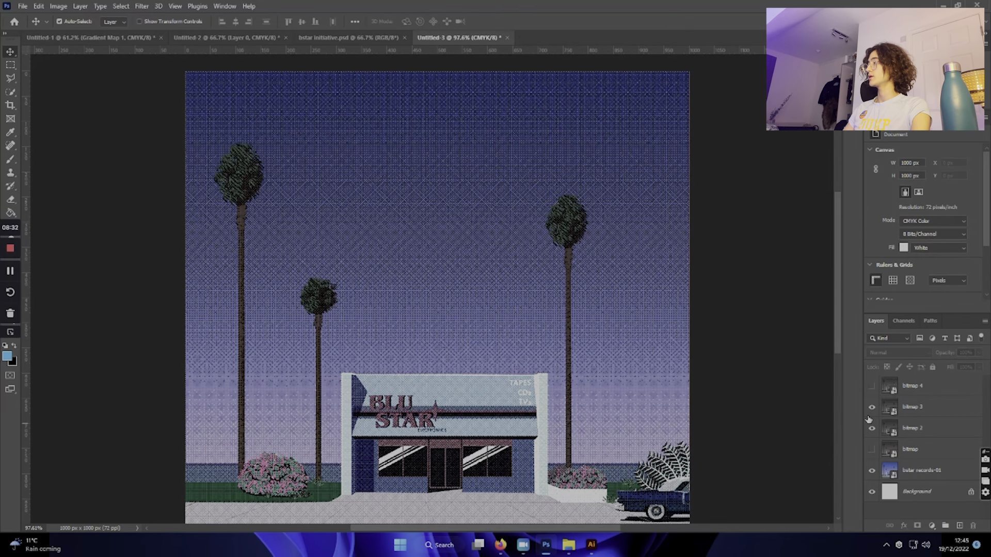
{"action": "left_click", "coordinate": [872, 407]}
{"action": "left_click", "coordinate": [872, 429]}
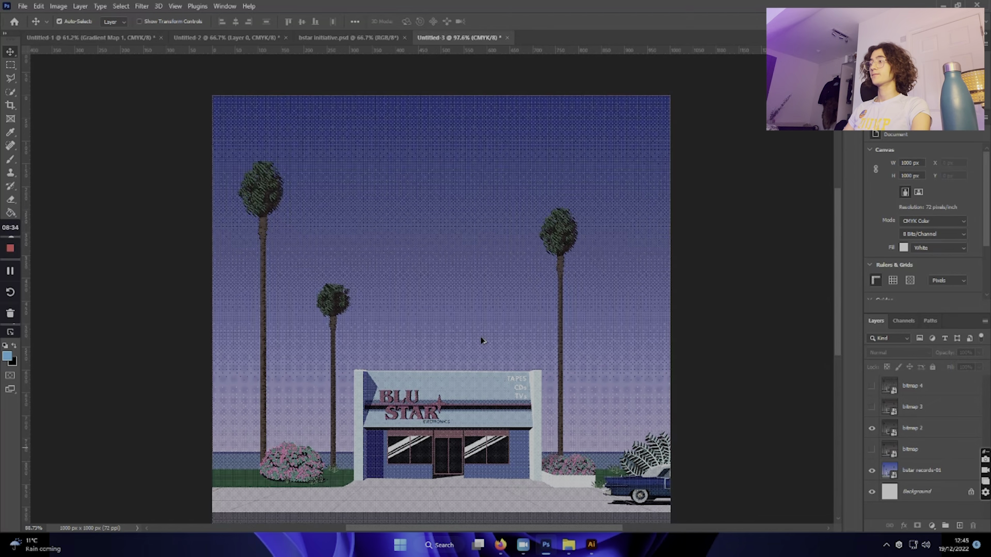
Step: Toggle the bitmap and bitmap 2 layers repeatedly to compare their halftone patterns
{"action": "scroll", "coordinate": [483, 341], "scroll_direction": "down", "scroll_amount": 1}
{"action": "scroll", "coordinate": [483, 341], "scroll_direction": "up", "scroll_amount": 2}
{"action": "scroll", "coordinate": [482, 342], "scroll_direction": "down", "scroll_amount": 1}
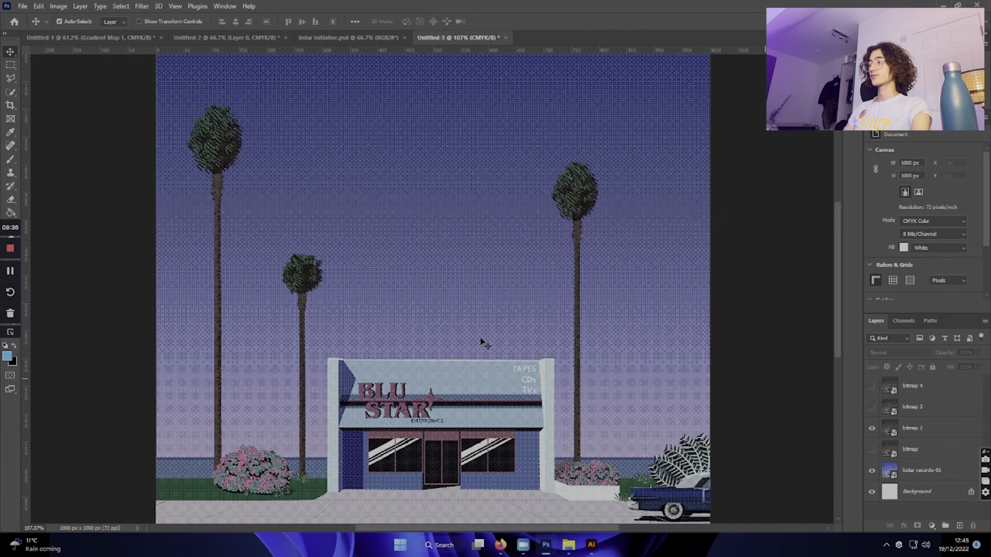
{"action": "scroll", "coordinate": [482, 341], "scroll_direction": "down", "scroll_amount": 1}
{"action": "left_click", "coordinate": [872, 450]}
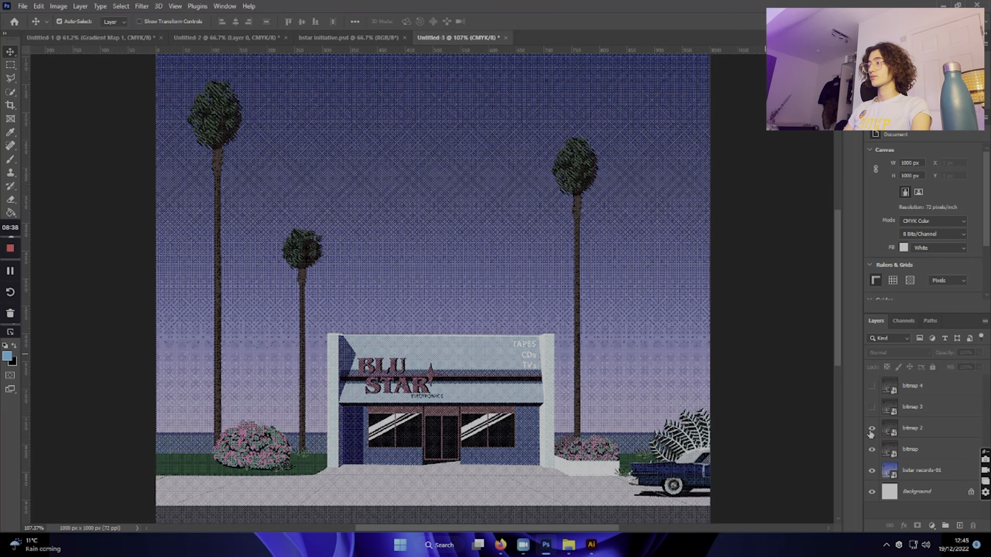
{"action": "left_click", "coordinate": [871, 428]}
{"action": "left_click", "coordinate": [871, 429]}
{"action": "left_click", "coordinate": [872, 449]}
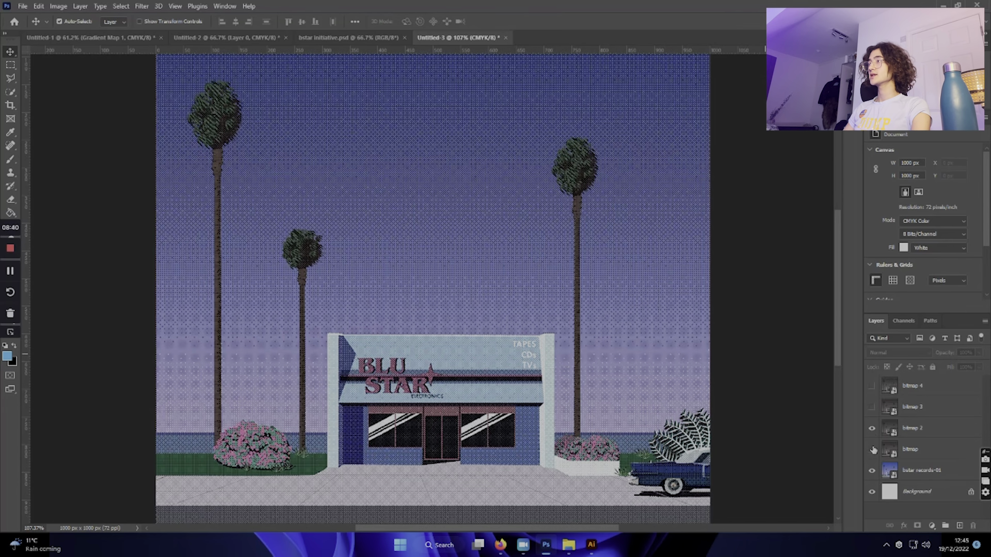
{"action": "left_click", "coordinate": [872, 450]}
{"action": "left_click", "coordinate": [872, 429]}
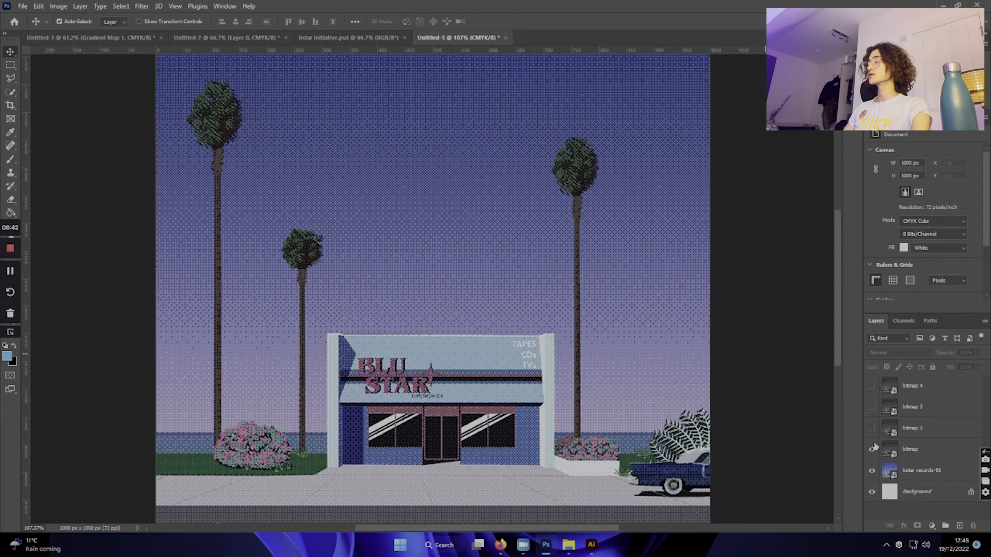
{"action": "left_click", "coordinate": [872, 448]}
{"action": "left_click", "coordinate": [871, 429]}
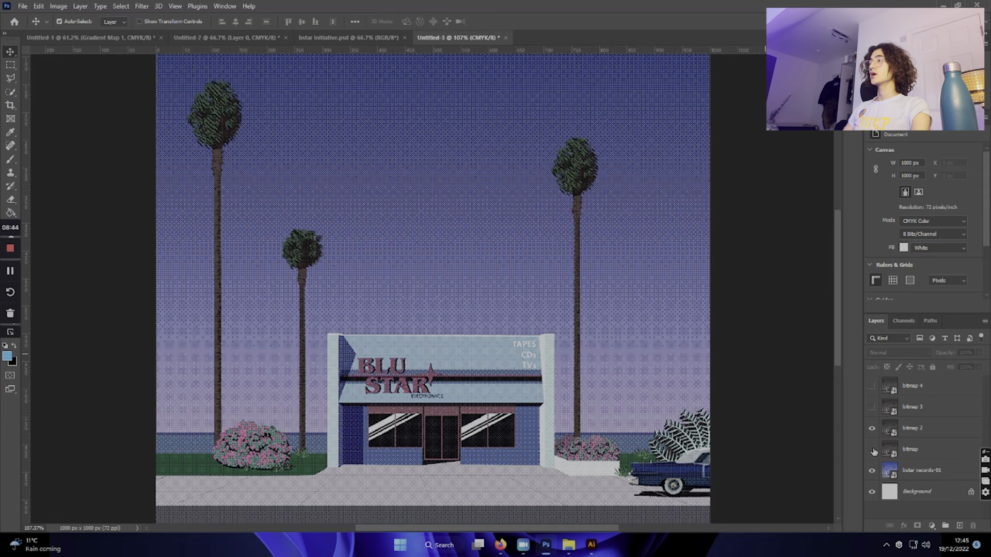
{"action": "left_click", "coordinate": [872, 448]}
{"action": "left_click", "coordinate": [872, 429]}
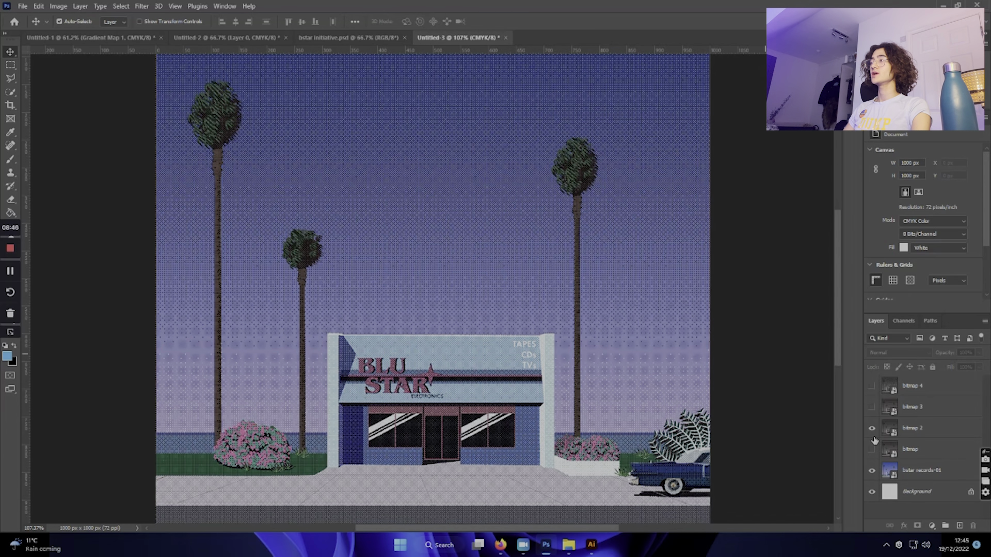
Step: Settle on bitmap 2 with the bitmap layer hidden and blend bitmap 2 in Overlay
{"action": "scroll", "coordinate": [465, 382], "scroll_direction": "down", "scroll_amount": 3}
{"action": "scroll", "coordinate": [469, 377], "scroll_direction": "up", "scroll_amount": 4}
{"action": "scroll", "coordinate": [472, 375], "scroll_direction": "up", "scroll_amount": 2}
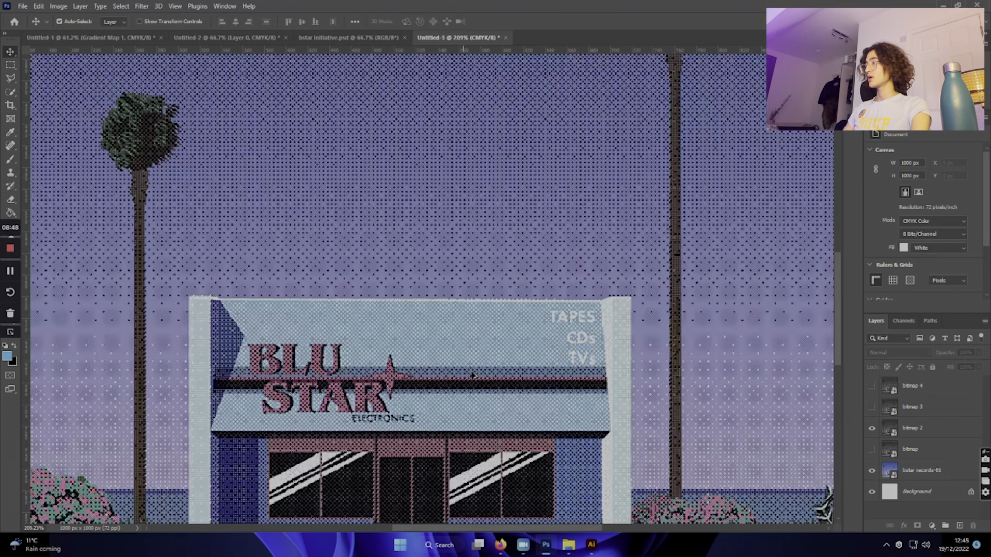
{"action": "left_click", "coordinate": [871, 429]}
{"action": "left_click", "coordinate": [871, 449]}
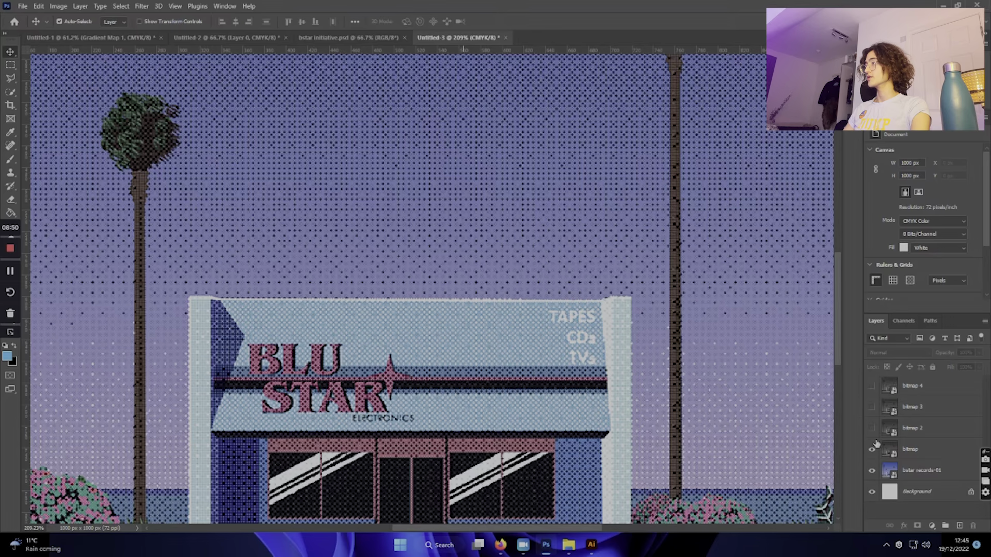
{"action": "scroll", "coordinate": [513, 342], "scroll_direction": "down", "scroll_amount": 2}
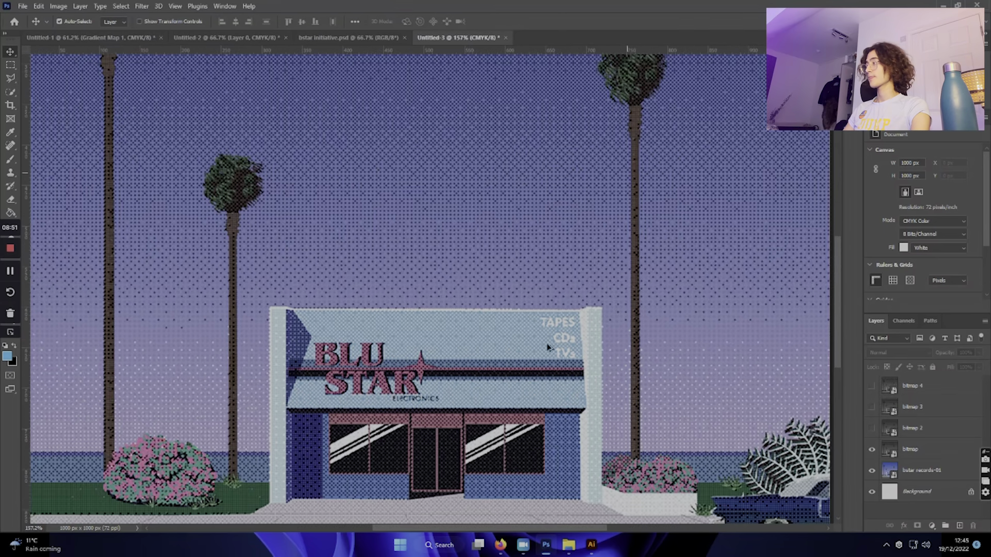
{"action": "left_click", "coordinate": [871, 428]}
{"action": "left_click", "coordinate": [871, 448]}
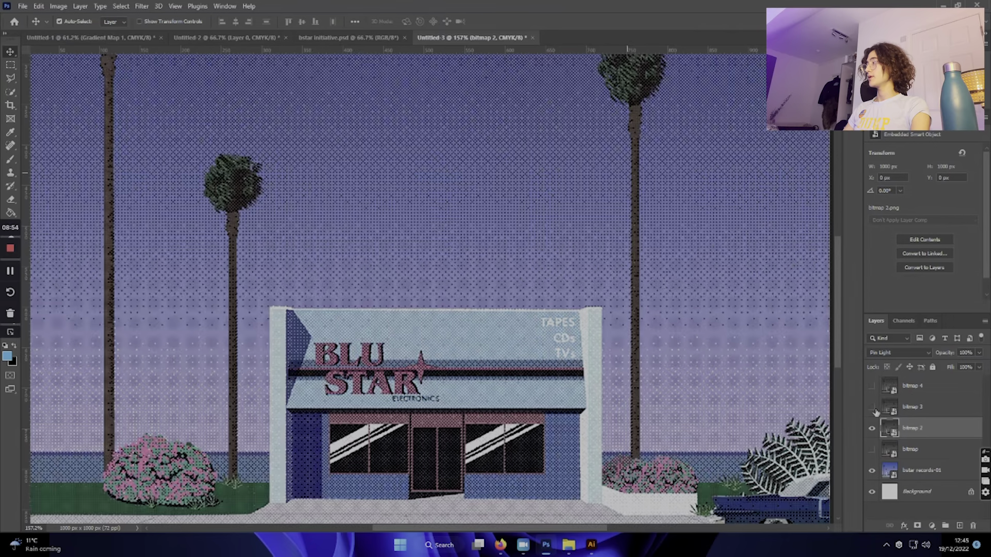
{"action": "left_click", "coordinate": [884, 355]}
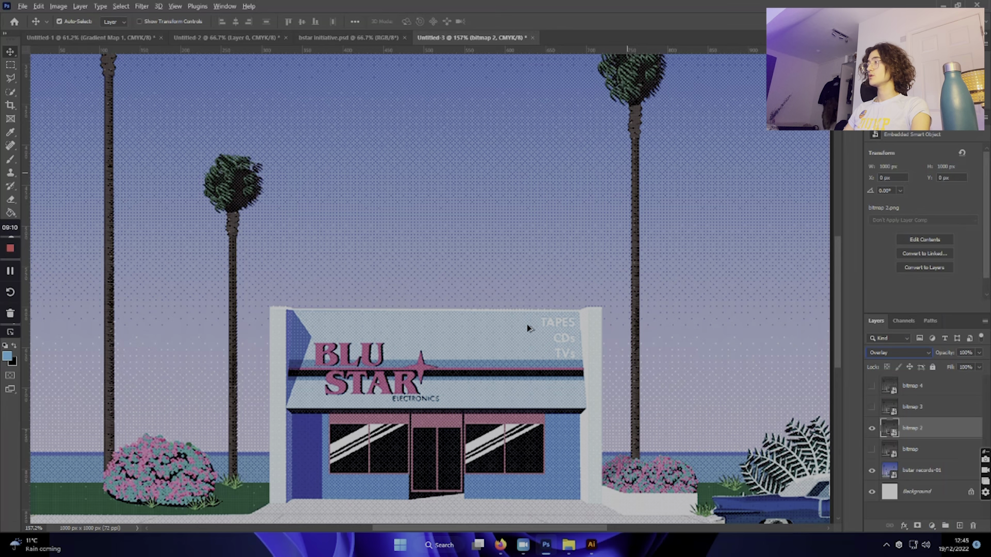
Step: Toggle bitmap 2 and the bitmap layer on and off to compare halftones
{"action": "scroll", "coordinate": [478, 307], "scroll_direction": "down", "scroll_amount": 3}
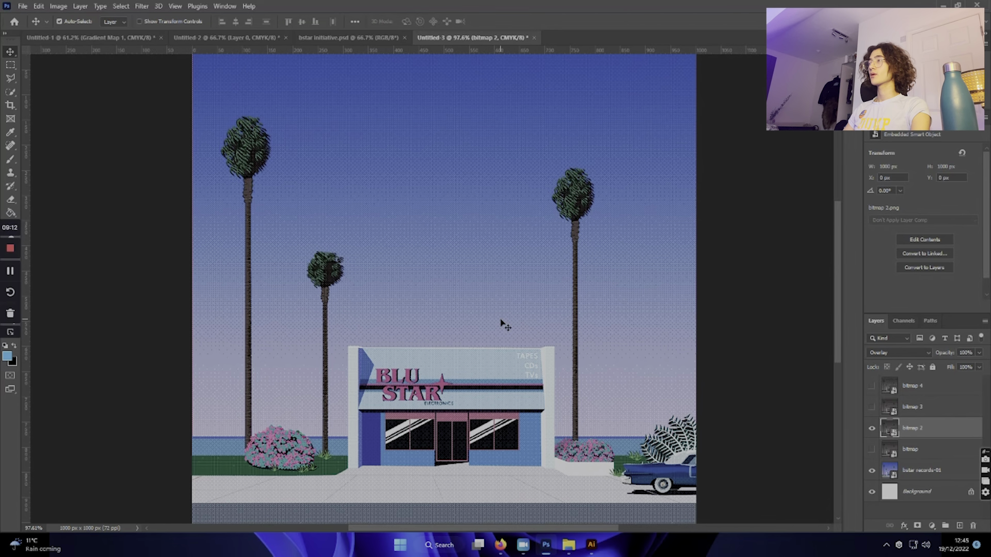
{"action": "left_click", "coordinate": [872, 429]}
{"action": "left_click", "coordinate": [872, 450]}
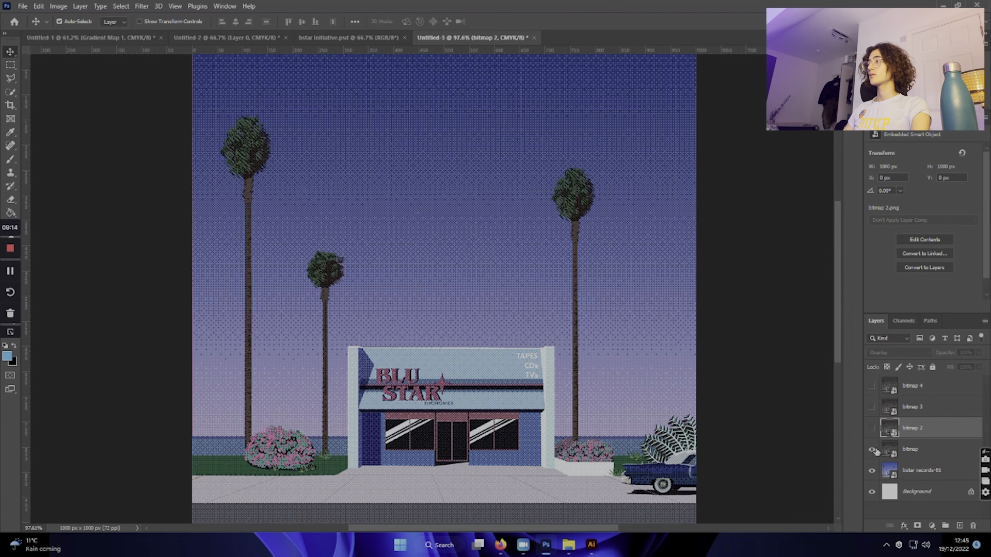
{"action": "left_click", "coordinate": [871, 430]}
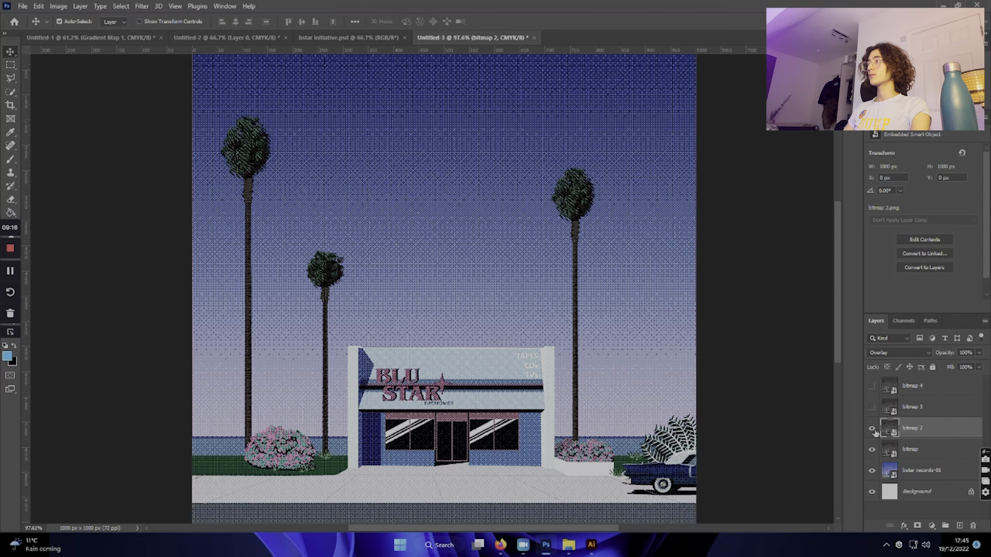
{"action": "scroll", "coordinate": [429, 373], "scroll_direction": "down", "scroll_amount": 1}
{"action": "scroll", "coordinate": [429, 373], "scroll_direction": "up", "scroll_amount": 2}
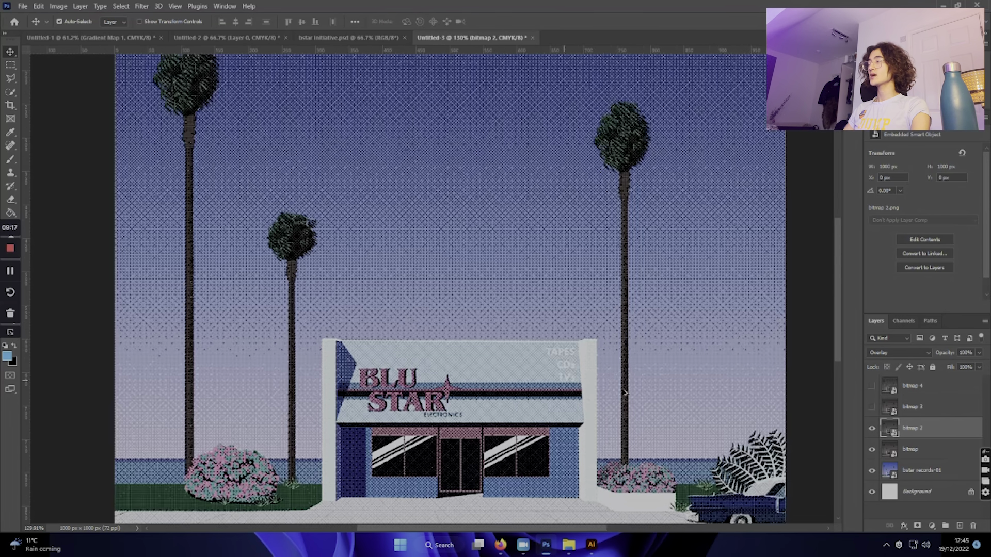
{"action": "left_click", "coordinate": [870, 450]}
{"action": "left_click", "coordinate": [870, 450]}
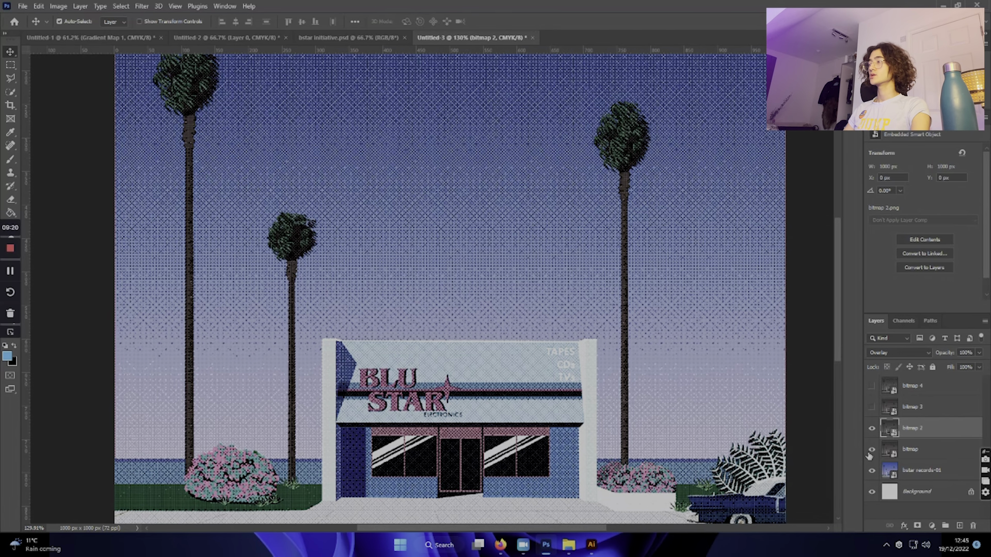
{"action": "left_click", "coordinate": [872, 429]}
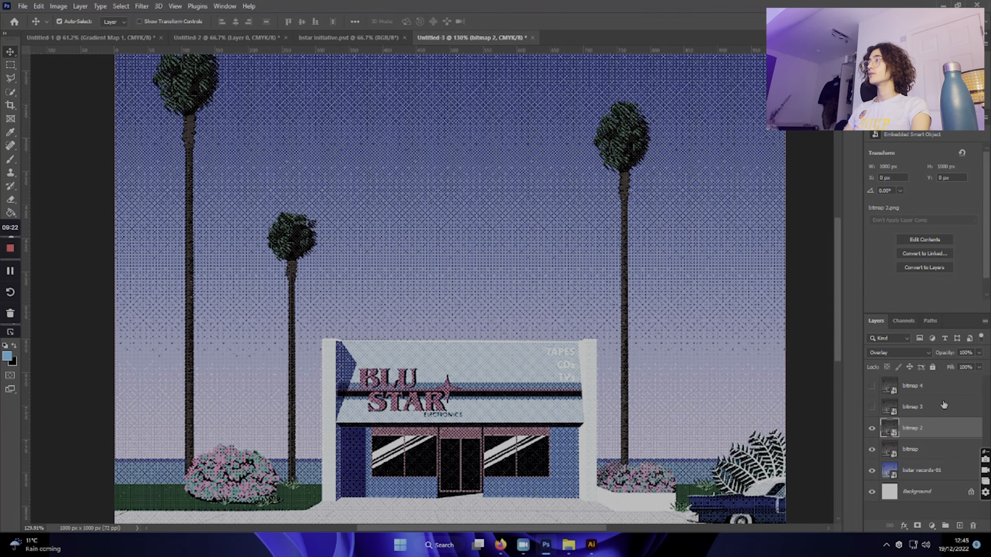
Step: Lower bitmap 2's opacity to 84% and move it below the bitmap layer
{"action": "left_click", "coordinate": [978, 353]}
{"action": "left_click_drag", "start_coordinate": [935, 363], "coordinate": [944, 365]}
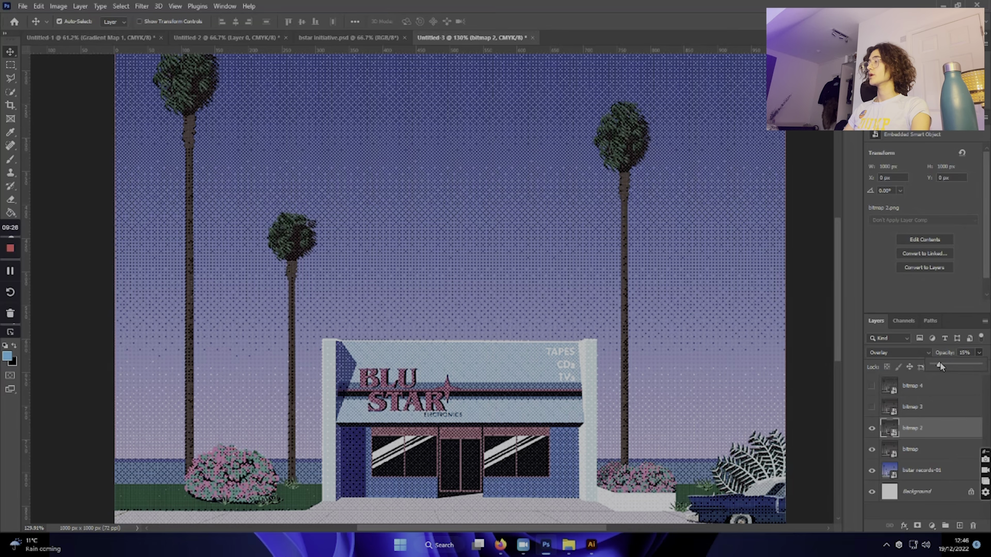
{"action": "left_click", "coordinate": [871, 450]}
{"action": "left_click_drag", "start_coordinate": [904, 431], "coordinate": [870, 451]}
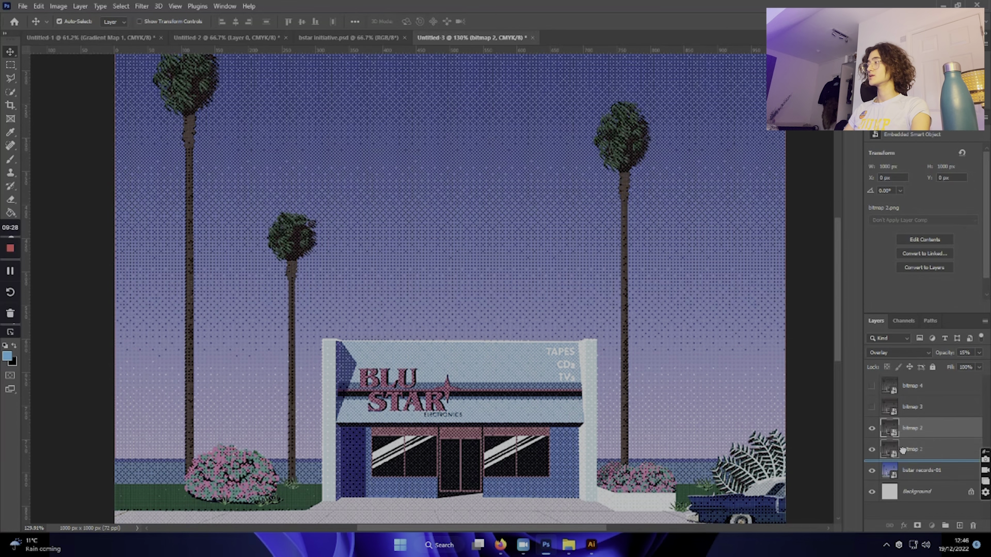
{"action": "left_click", "coordinate": [871, 449]}
Step: Select and show bitmap 3, hide the bitmap layer, and show bitmap 2 again
{"action": "scroll", "coordinate": [500, 381], "scroll_direction": "up", "scroll_amount": 3}
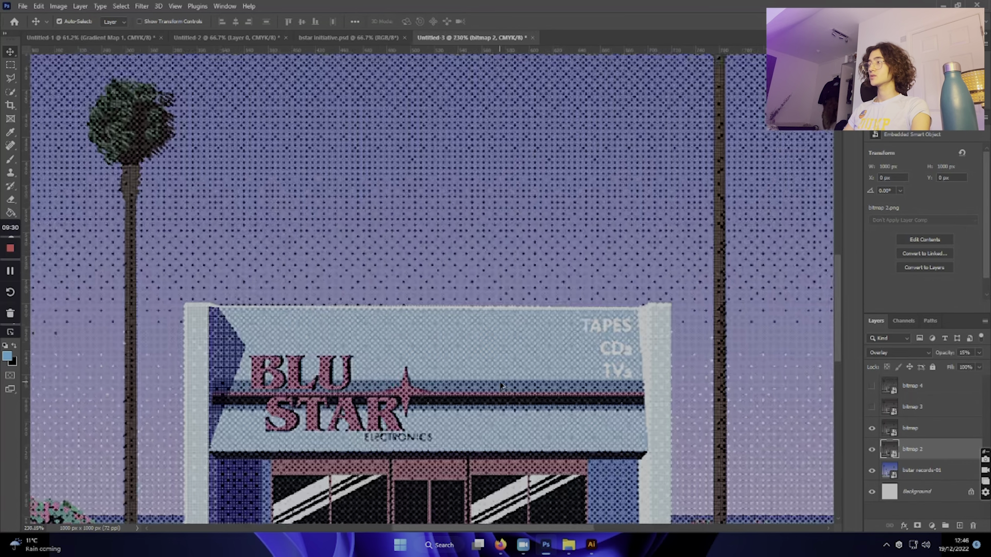
{"action": "scroll", "coordinate": [504, 331], "scroll_direction": "up", "scroll_amount": 2}
{"action": "scroll", "coordinate": [540, 334], "scroll_direction": "down", "scroll_amount": 1}
{"action": "scroll", "coordinate": [679, 386], "scroll_direction": "down", "scroll_amount": 2}
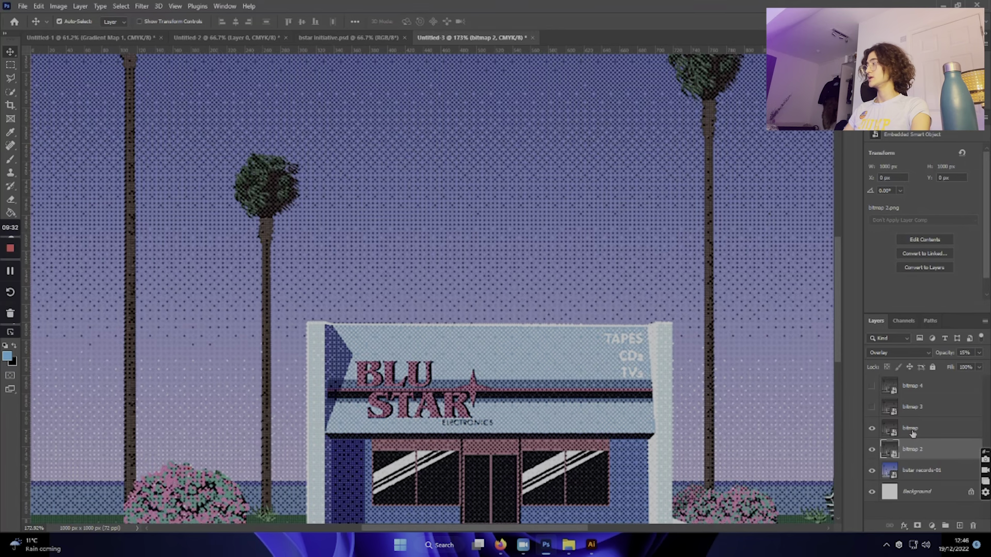
{"action": "left_click", "coordinate": [880, 408]}
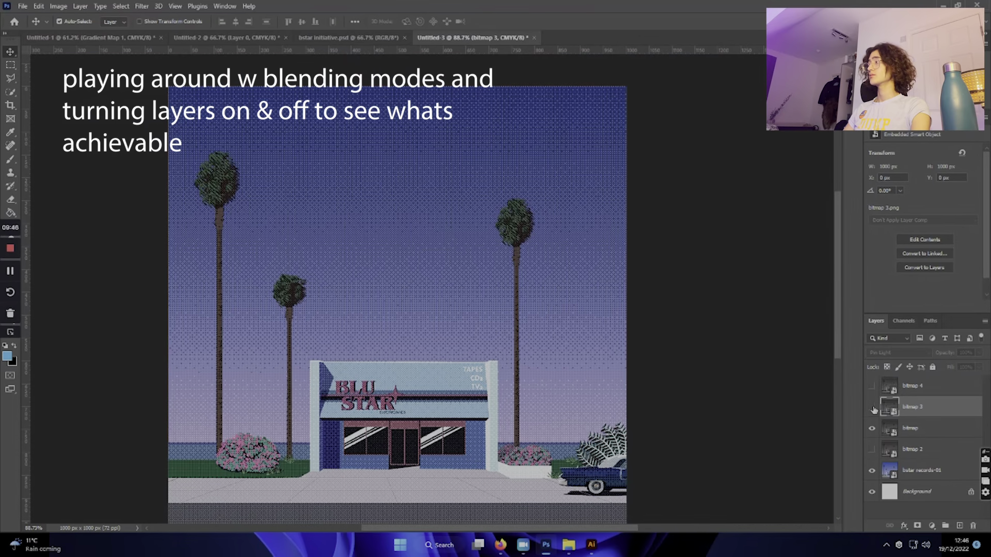
{"action": "left_click", "coordinate": [871, 407]}
{"action": "left_click", "coordinate": [871, 427]}
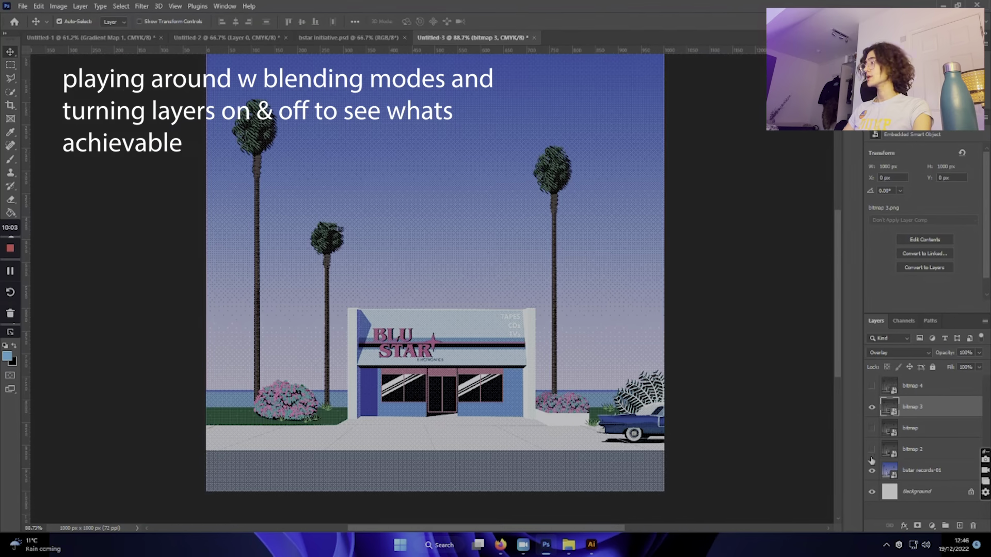
{"action": "left_click", "coordinate": [871, 449]}
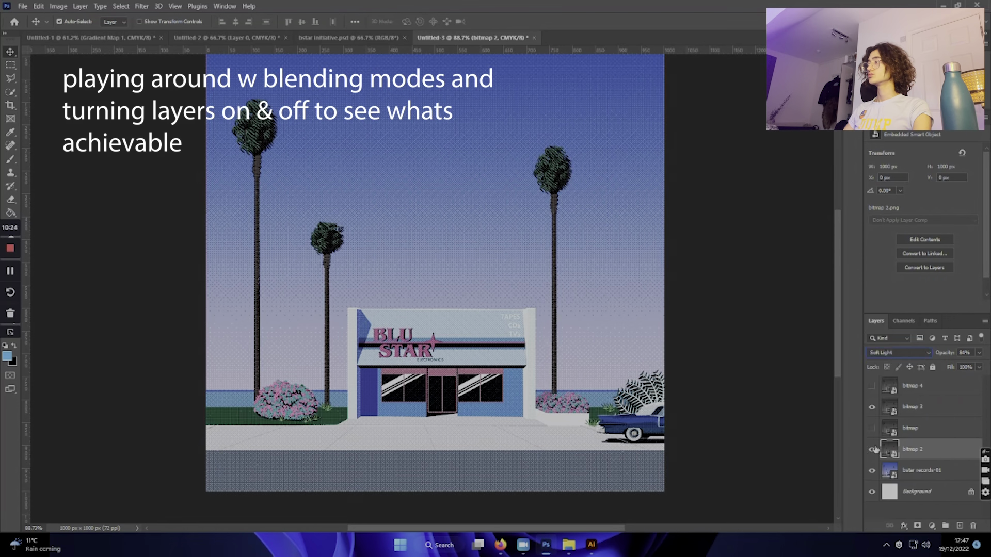
Step: Make bitmap 2 active and toggle bitmap 3 to compare, leaving bitmap 3 hidden
{"action": "left_click", "coordinate": [871, 450]}
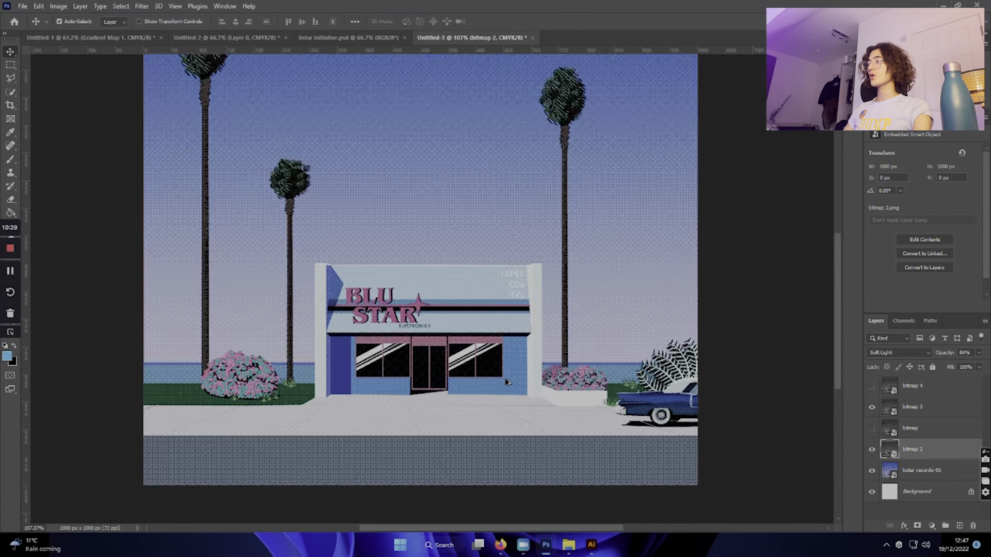
{"action": "scroll", "coordinate": [516, 393], "scroll_direction": "up", "scroll_amount": 5}
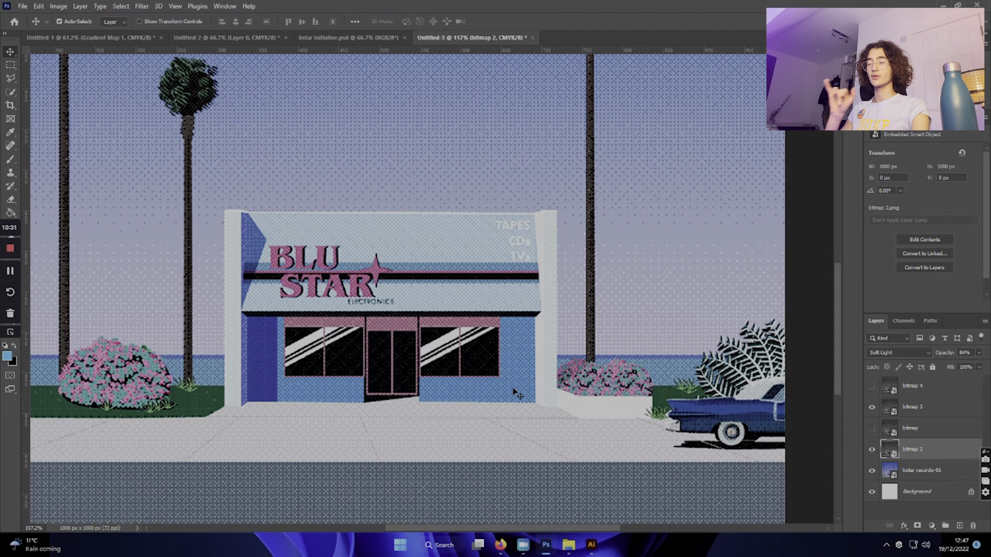
{"action": "scroll", "coordinate": [516, 393], "scroll_direction": "down", "scroll_amount": 4}
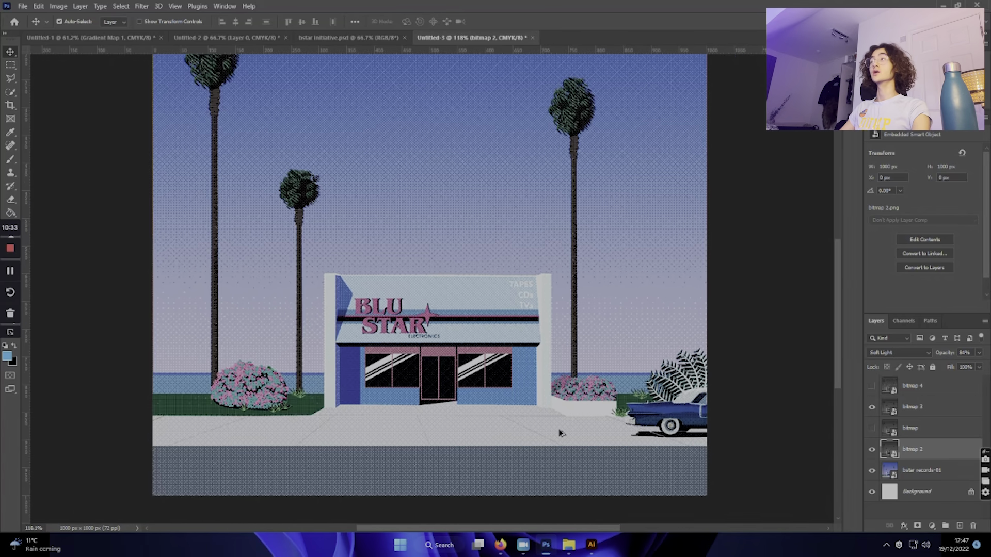
{"action": "scroll", "coordinate": [497, 375], "scroll_direction": "down", "scroll_amount": 1}
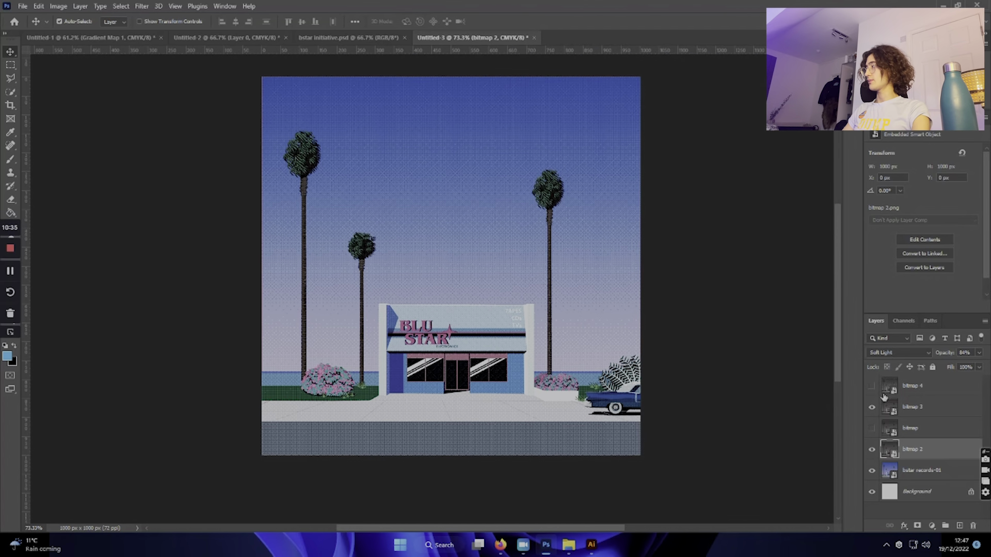
{"action": "left_click", "coordinate": [871, 407]}
{"action": "scroll", "coordinate": [558, 380], "scroll_direction": "up", "scroll_amount": 2}
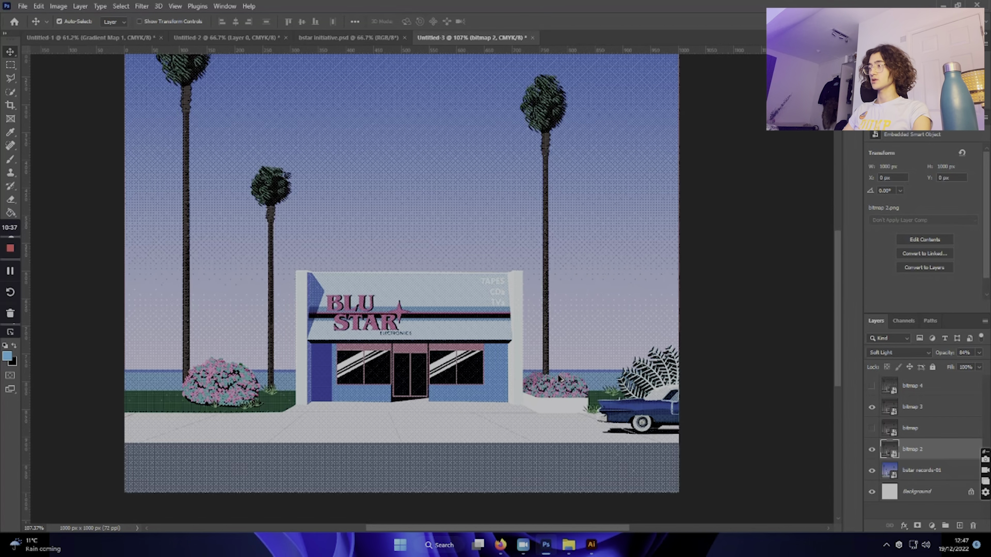
{"action": "left_click", "coordinate": [872, 407]}
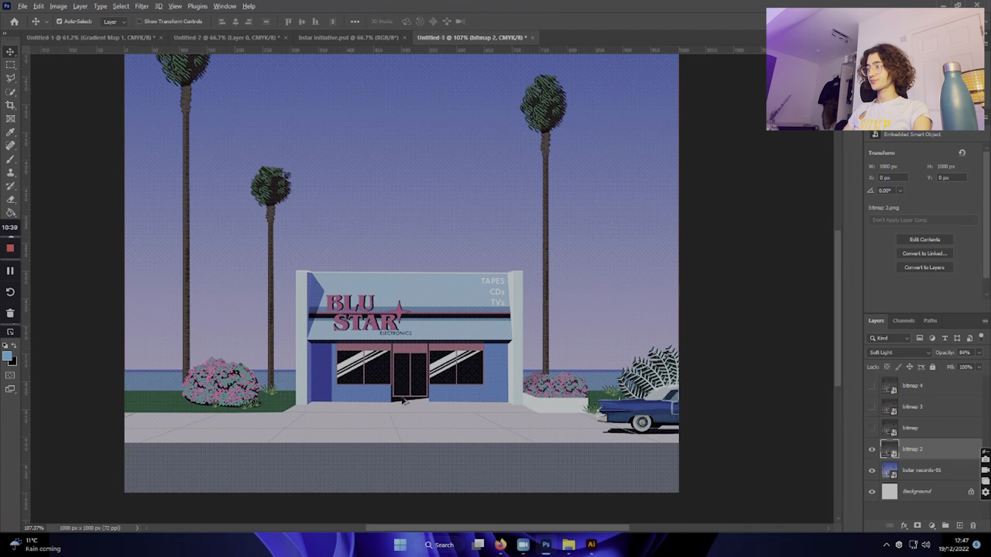
{"action": "scroll", "coordinate": [405, 400], "scroll_direction": "up", "scroll_amount": 3}
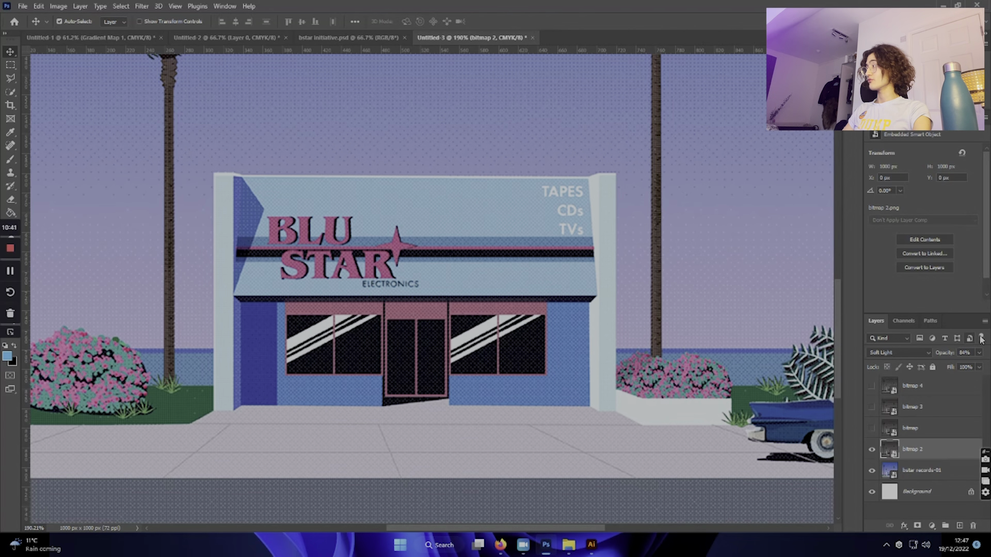
Step: Blend bitmap 2 with Pin Light and show the bitmap 4 layer
{"action": "left_click", "coordinate": [897, 352]}
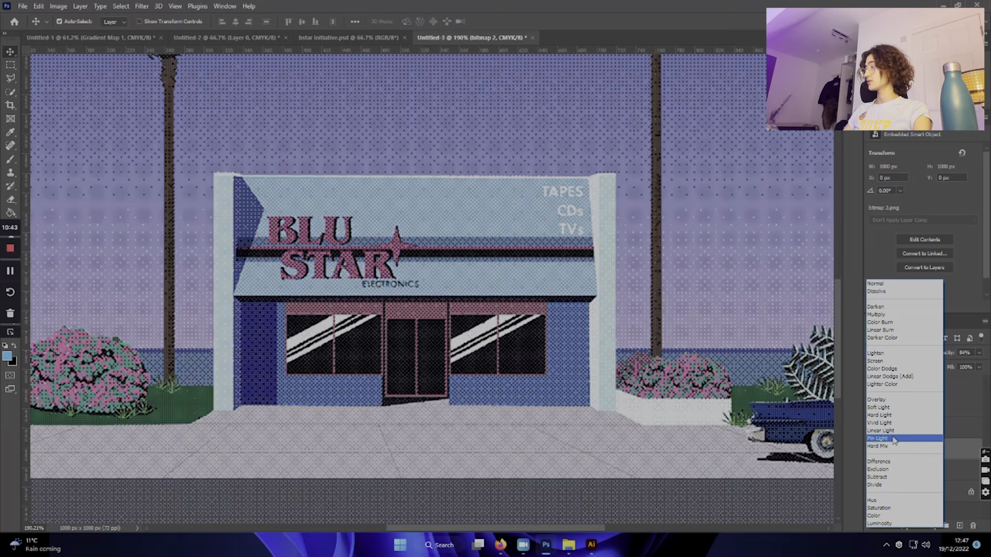
{"action": "left_click", "coordinate": [895, 436]}
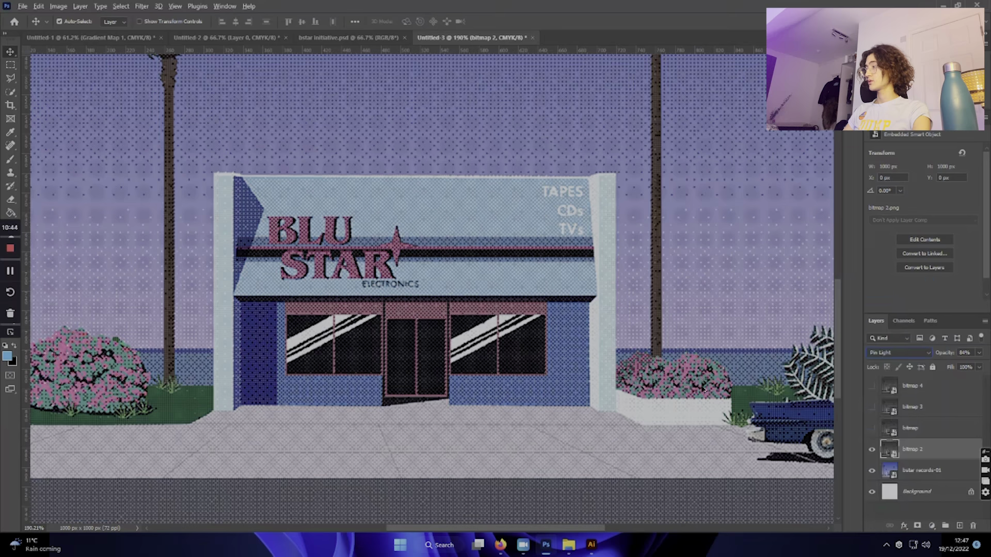
{"action": "left_click", "coordinate": [872, 386]}
Step: Select bitmap 4, set its blending to Multiply, and add a white layer mask
{"action": "left_click", "coordinate": [496, 319]}
{"action": "scroll", "coordinate": [506, 320], "scroll_direction": "down", "scroll_amount": 2}
{"action": "scroll", "coordinate": [526, 320], "scroll_direction": "down", "scroll_amount": 2}
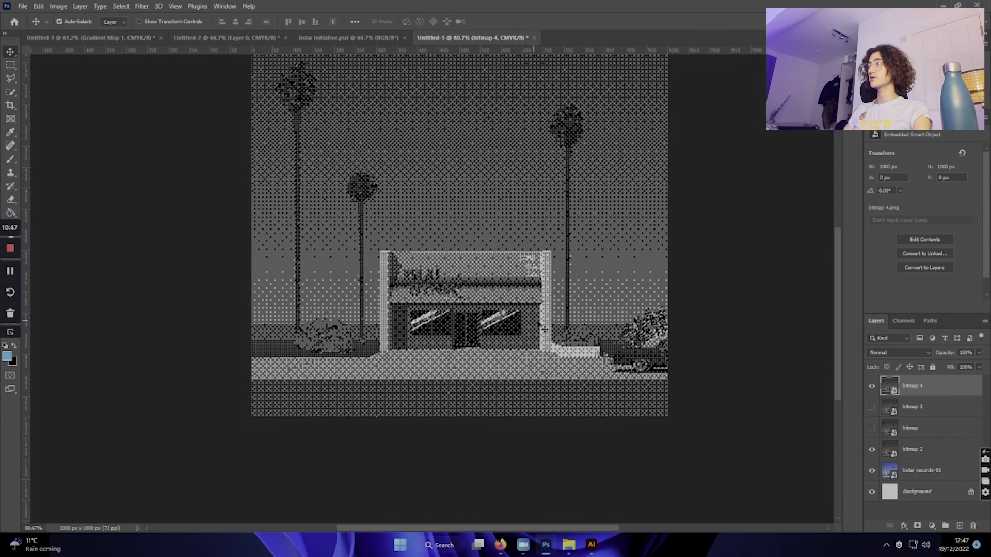
{"action": "scroll", "coordinate": [546, 324], "scroll_direction": "down", "scroll_amount": 1}
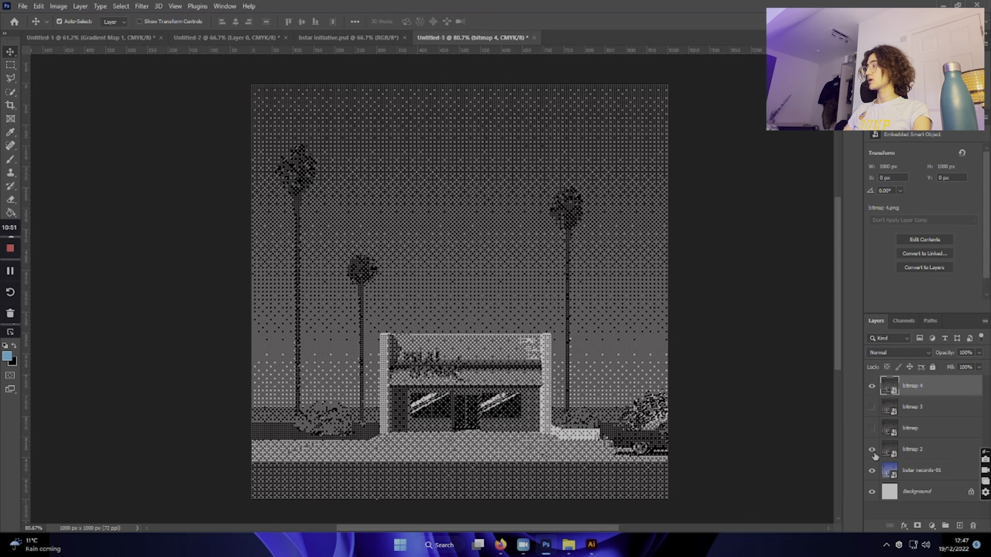
{"action": "left_click", "coordinate": [889, 353]}
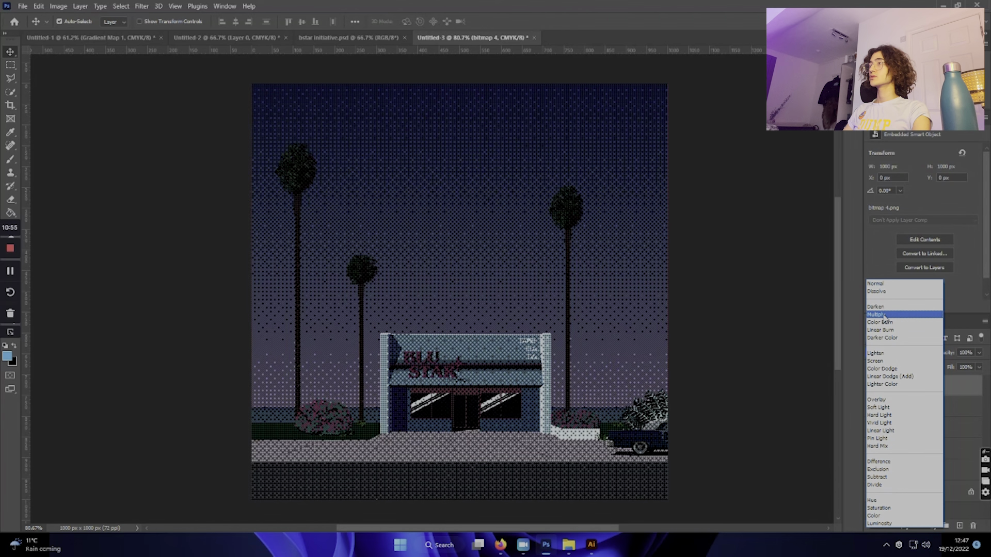
{"action": "left_click", "coordinate": [883, 315]}
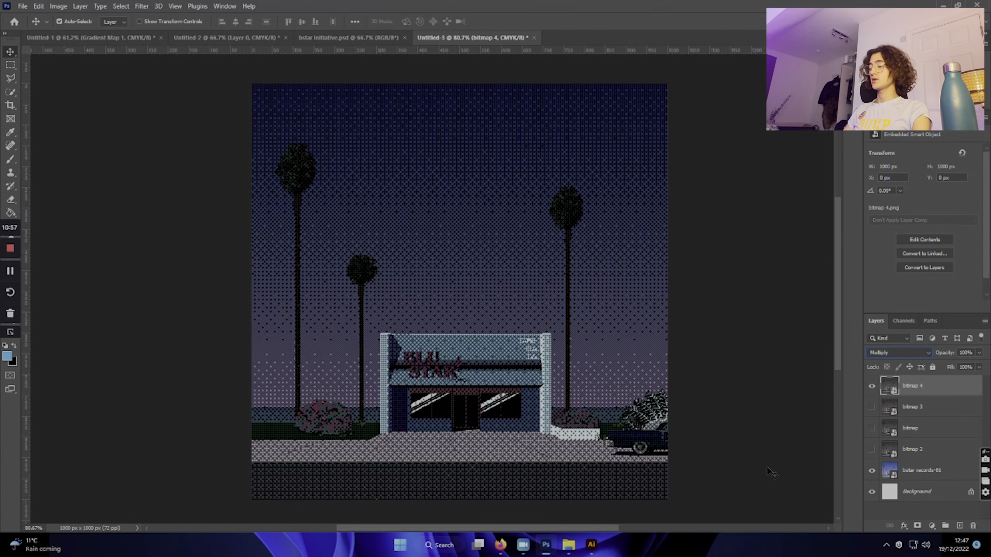
{"action": "left_click", "coordinate": [916, 526]}
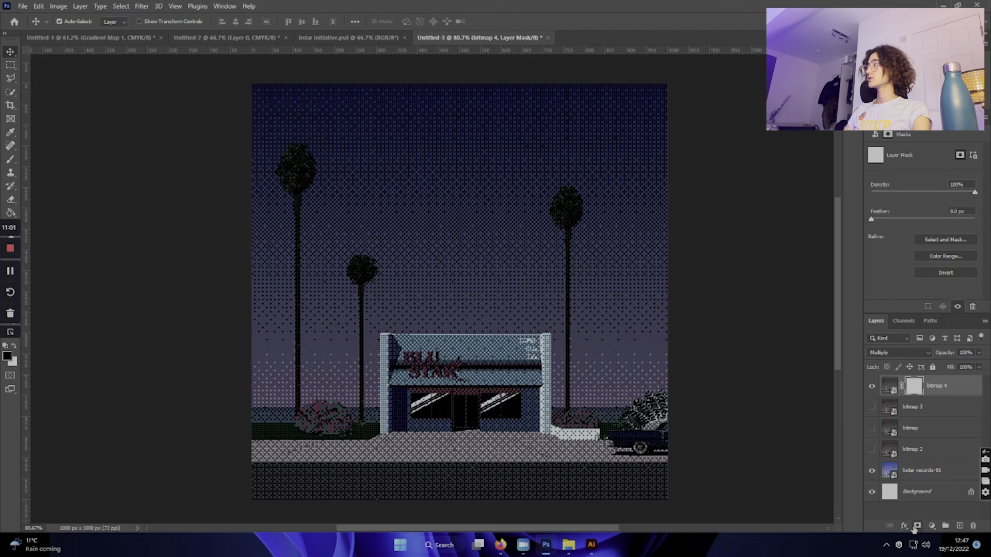
Step: Try a black Paint Bucket fill on the bitmap 4 mask, undo it, and draw a gradient instead
{"action": "left_click", "coordinate": [12, 213]}
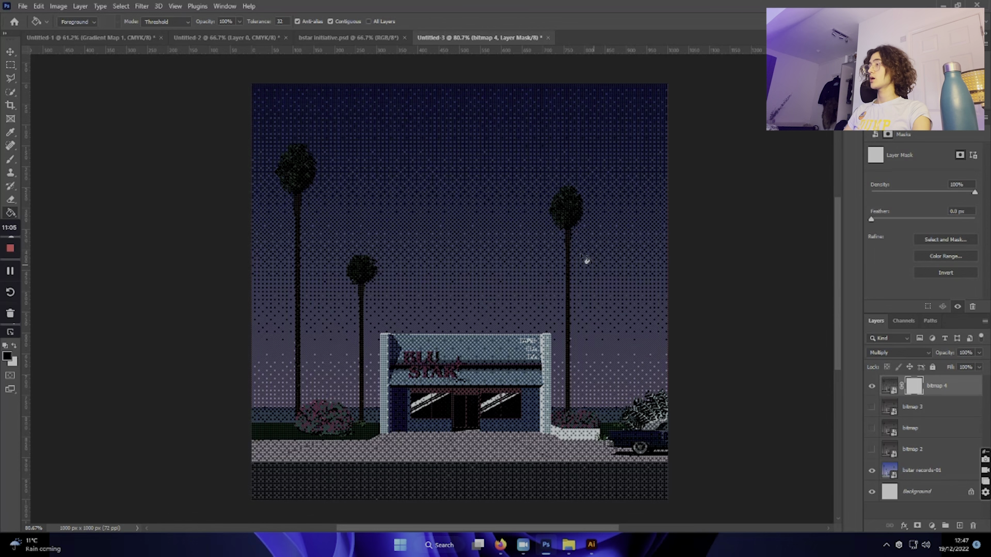
{"action": "left_click", "coordinate": [463, 111]}
{"action": "key", "text": "ctrl+z"}
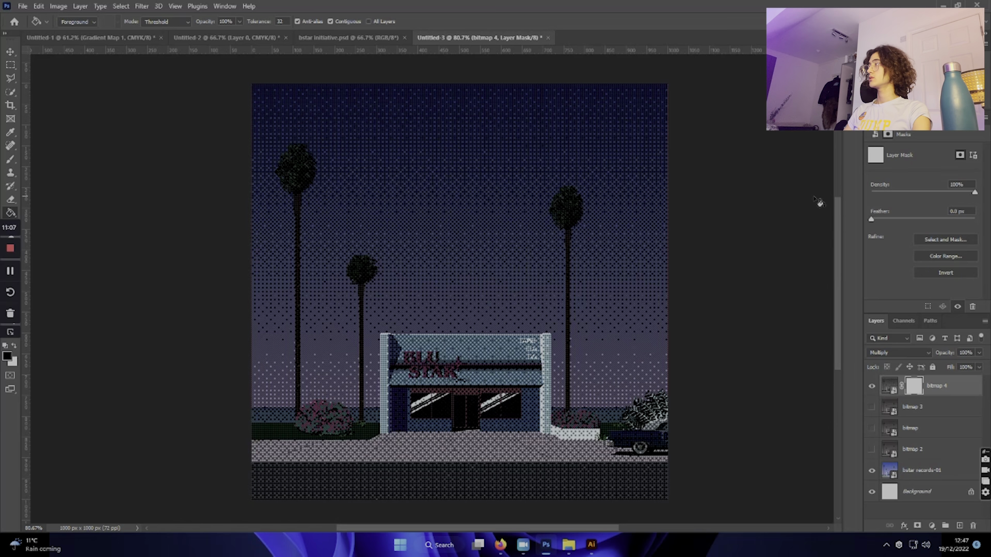
{"action": "right_click", "coordinate": [12, 213]}
{"action": "left_click", "coordinate": [54, 212]}
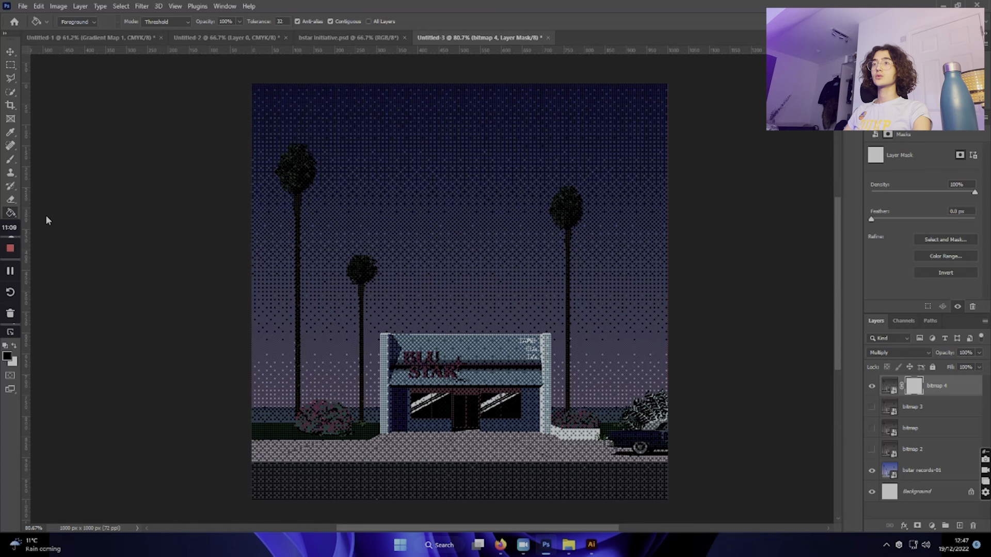
{"action": "left_click_drag", "start_coordinate": [442, 94], "coordinate": [445, 503]}
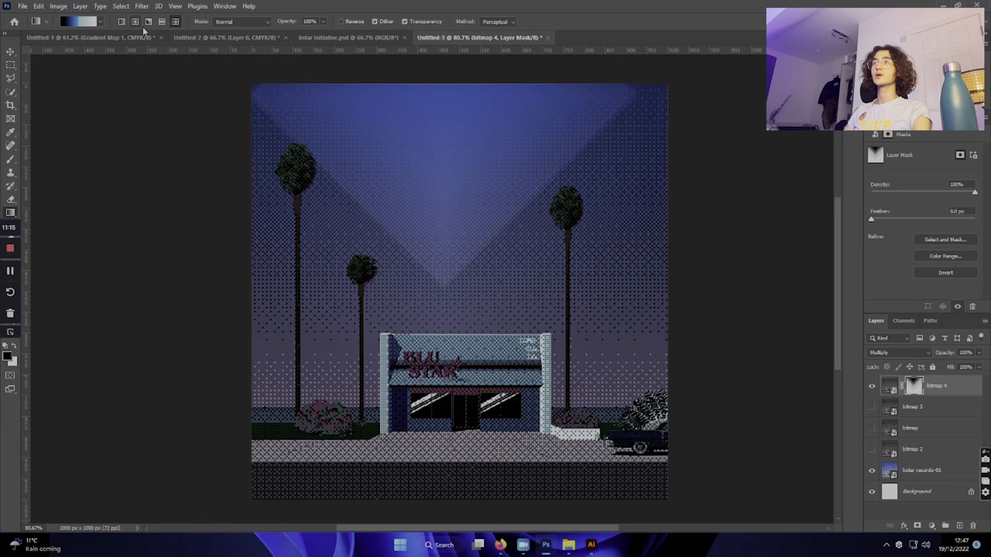
Step: Switch to the Foreground to Transparent gradient and redraw it upward from the canvas bottom
{"action": "left_click", "coordinate": [85, 23]}
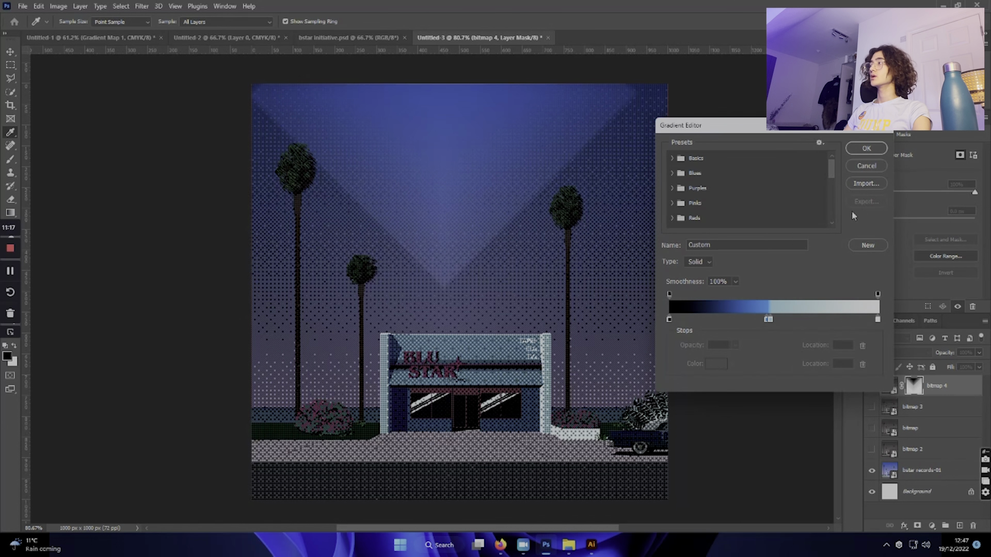
{"action": "left_click", "coordinate": [672, 158]}
{"action": "left_click", "coordinate": [684, 173]}
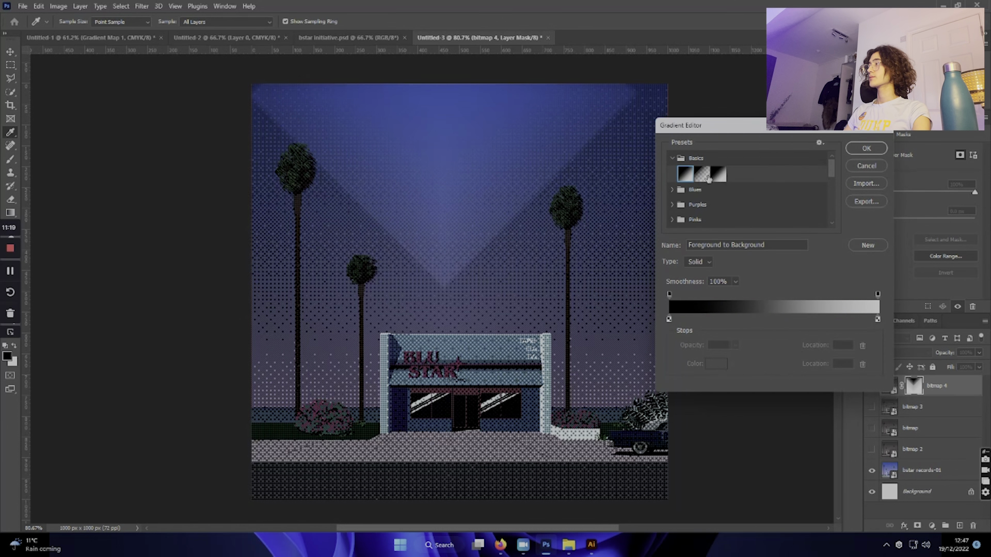
{"action": "left_click", "coordinate": [702, 174]}
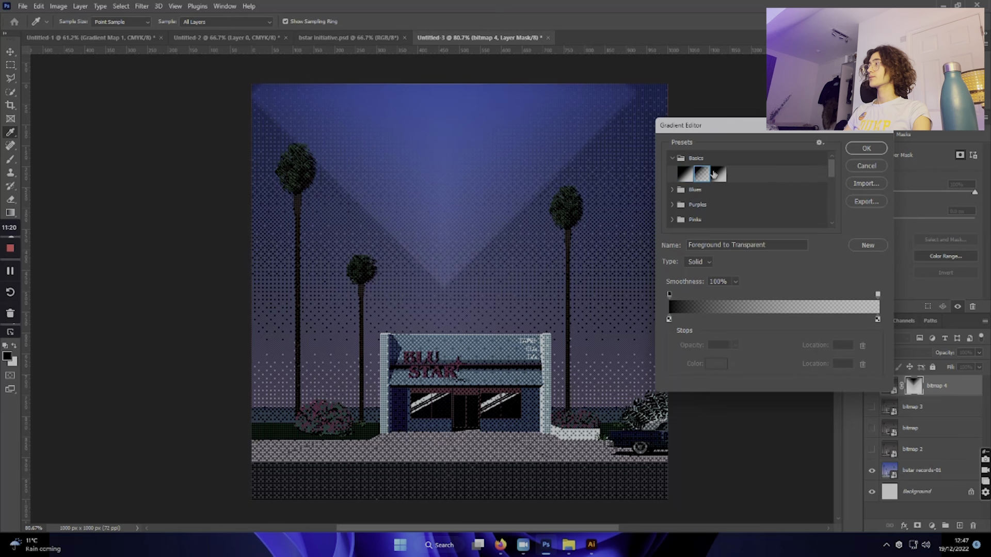
{"action": "left_click", "coordinate": [865, 150]}
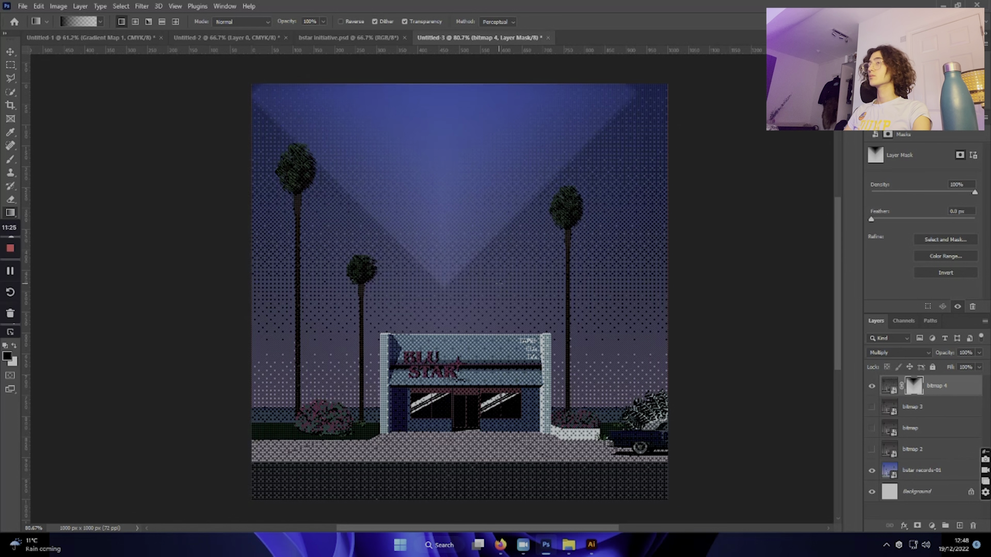
{"action": "key", "text": "ctrl+z"}
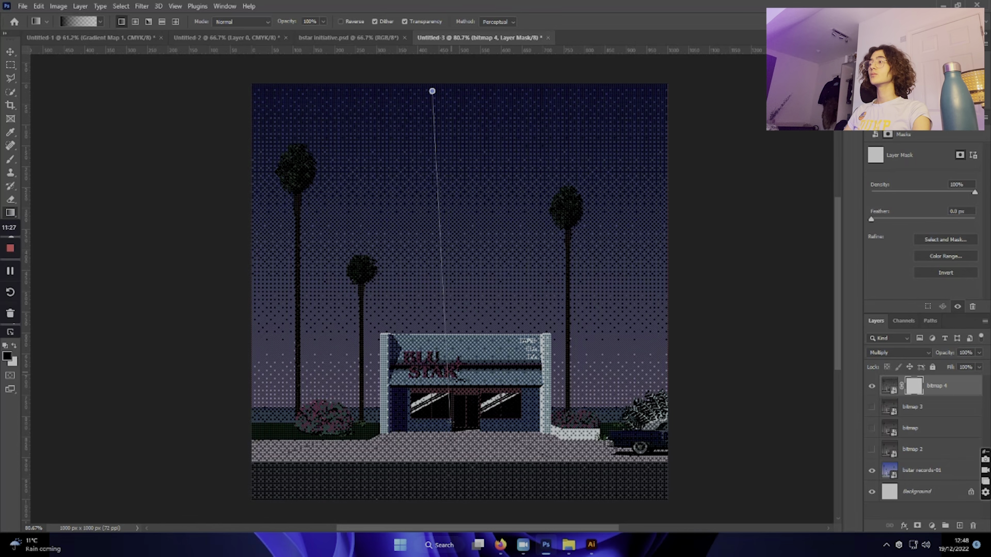
{"action": "left_click_drag", "start_coordinate": [433, 90], "coordinate": [436, 493]}
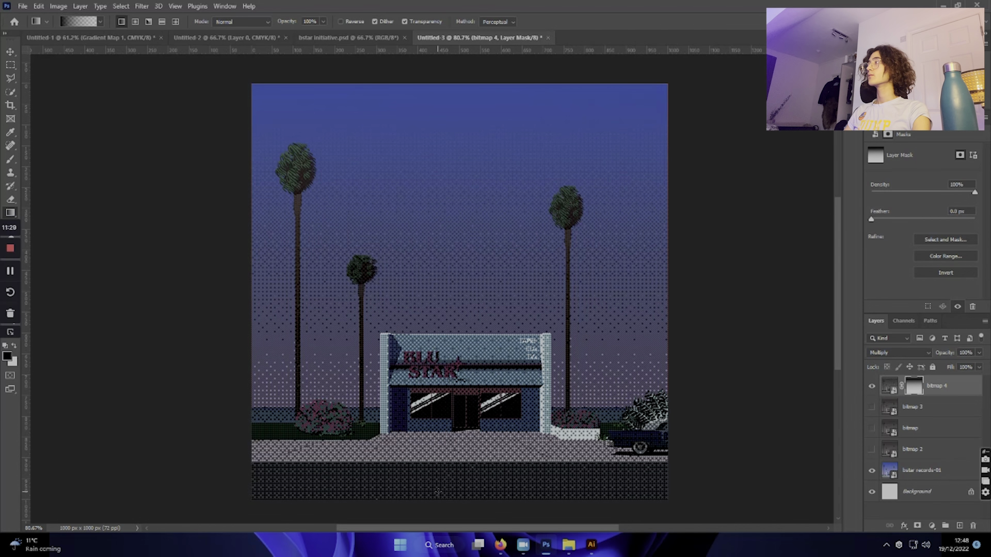
{"action": "key", "text": "ctrl+z"}
{"action": "left_click_drag", "start_coordinate": [453, 413], "coordinate": [462, 85]}
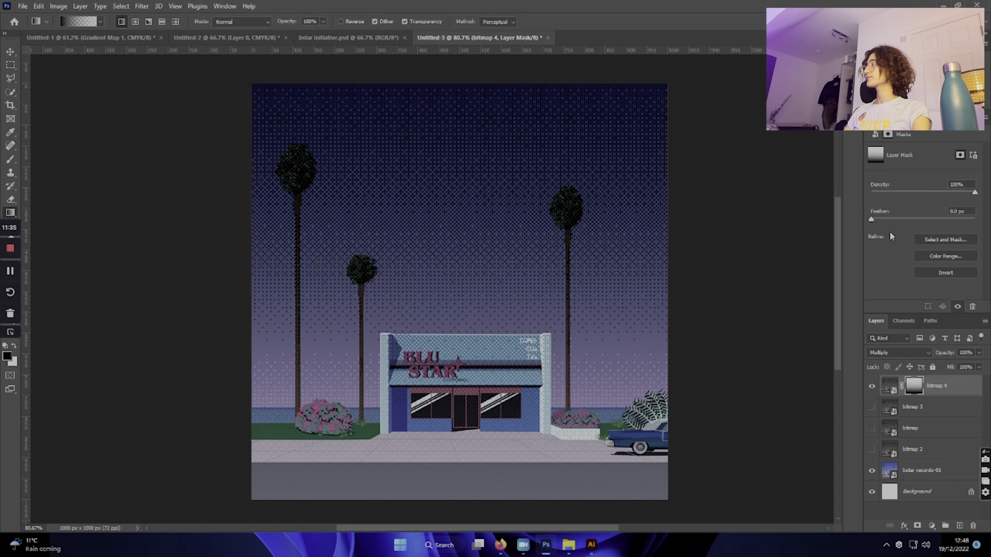
Step: Edit the gradient, moving the black colour stop to location 44 and shifting the opacity stop
{"action": "left_click", "coordinate": [78, 21]}
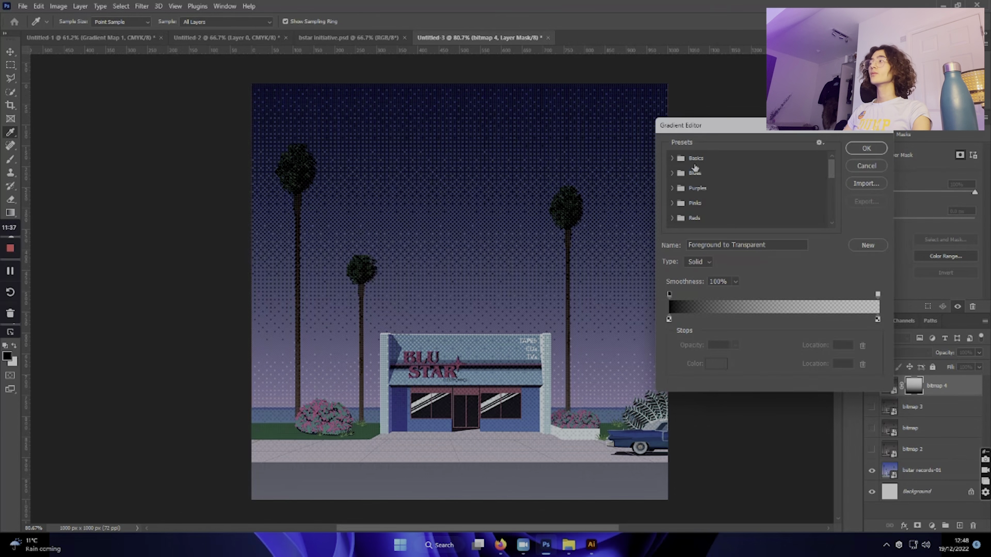
{"action": "left_click_drag", "start_coordinate": [669, 319], "coordinate": [762, 319]}
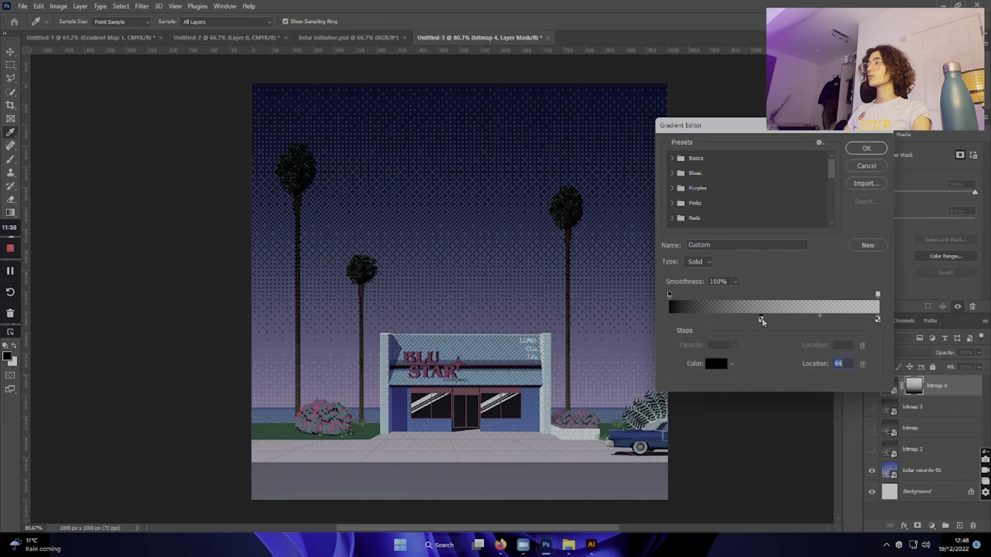
{"action": "left_click_drag", "start_coordinate": [668, 295], "coordinate": [826, 296]}
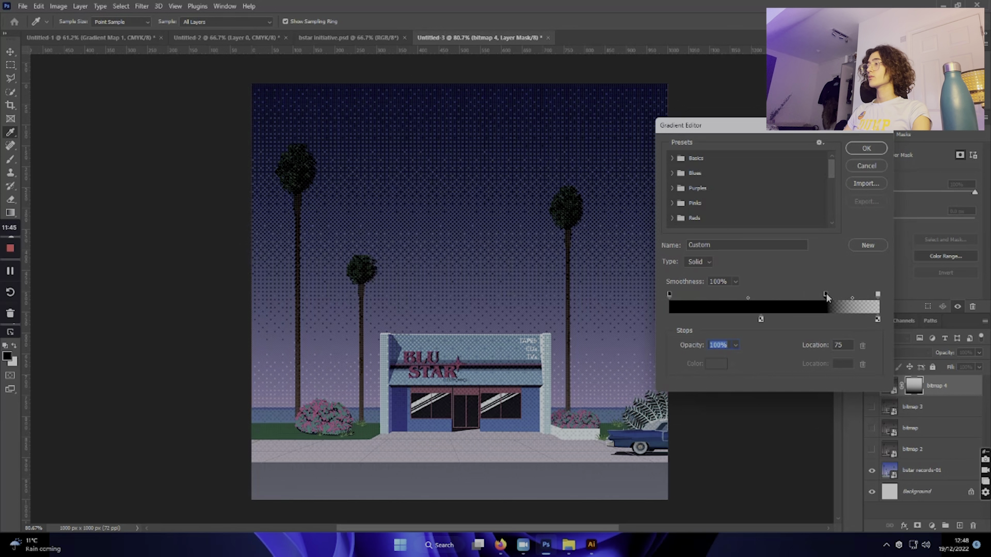
{"action": "left_click", "coordinate": [872, 150]}
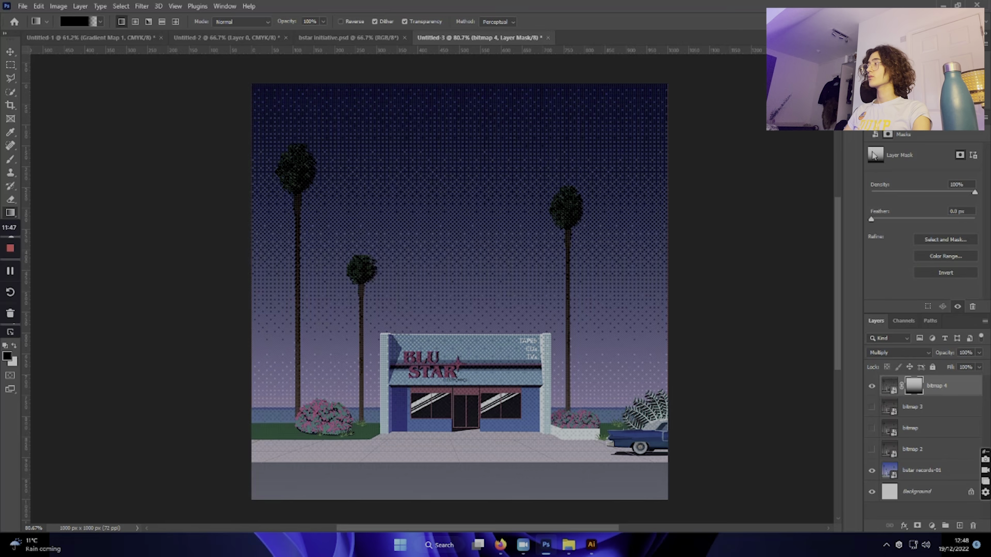
{"action": "key", "text": "ctrl+z"}
{"action": "key", "text": "ctrl+shift+z"}
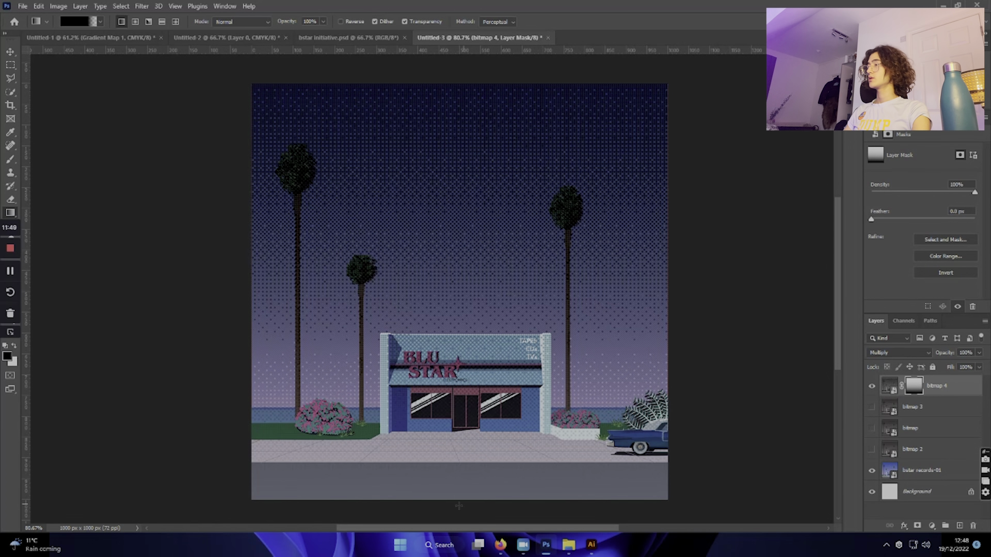
Step: Redraw the edited gradient up the mask several times, undoing until the final version fits
{"action": "left_click_drag", "start_coordinate": [470, 495], "coordinate": [463, 62]}
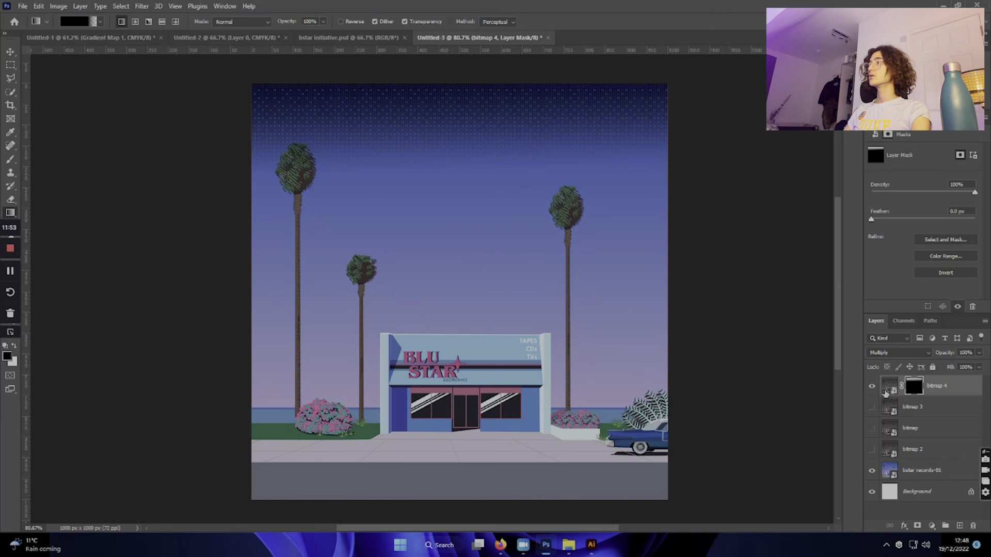
{"action": "key", "text": "ctrl+z"}
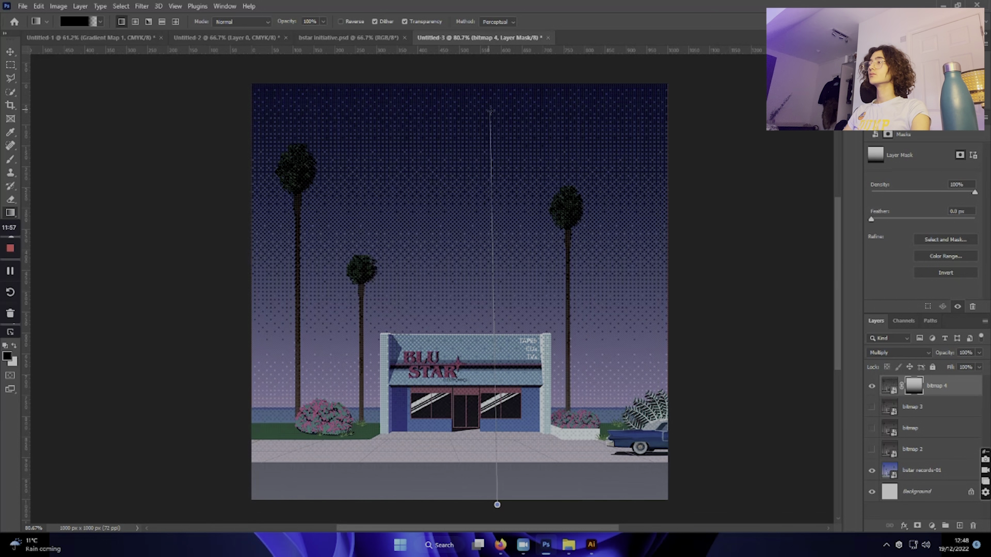
{"action": "left_click_drag", "start_coordinate": [478, 300], "coordinate": [504, 156]}
{"action": "key", "text": "ctrl+z"}
{"action": "left_click_drag", "start_coordinate": [500, 333], "coordinate": [505, 102]}
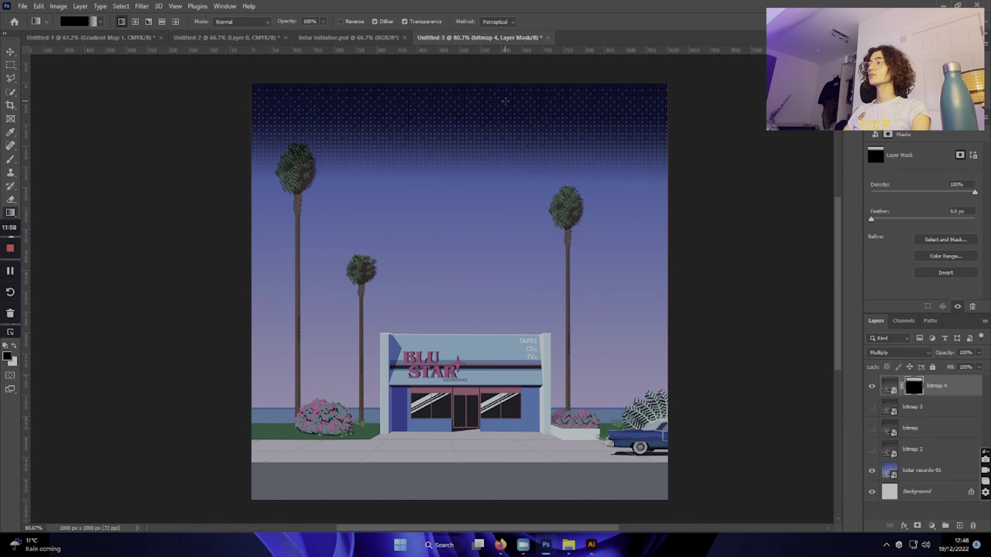
{"action": "key", "text": "ctrl+z"}
{"action": "left_click_drag", "start_coordinate": [497, 348], "coordinate": [494, 254]}
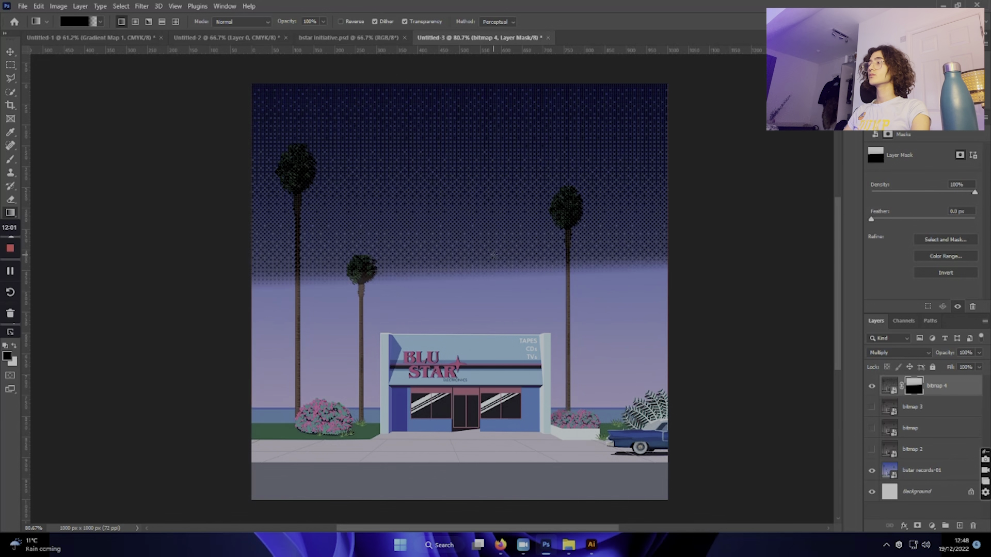
{"action": "key", "text": "ctrl+z"}
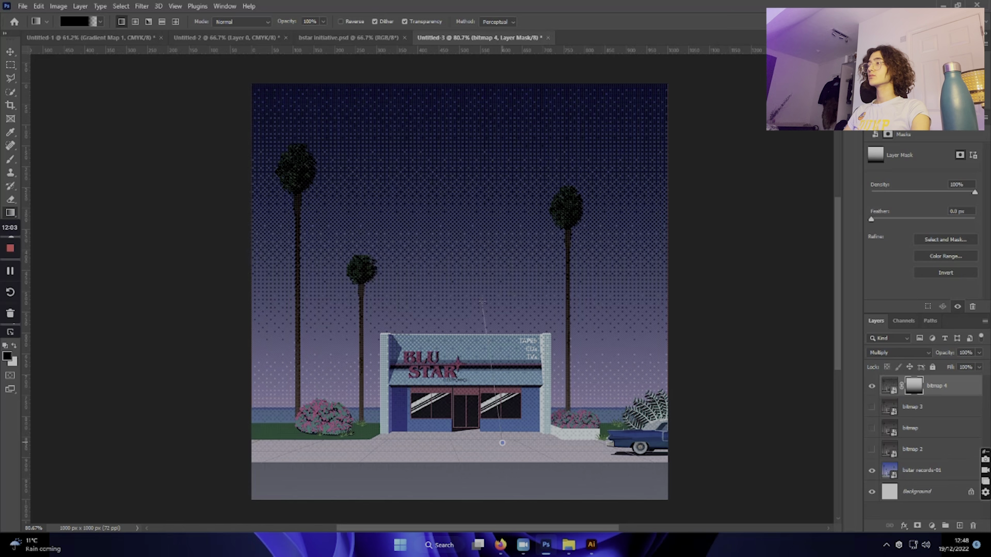
{"action": "left_click_drag", "start_coordinate": [481, 302], "coordinate": [499, 277]}
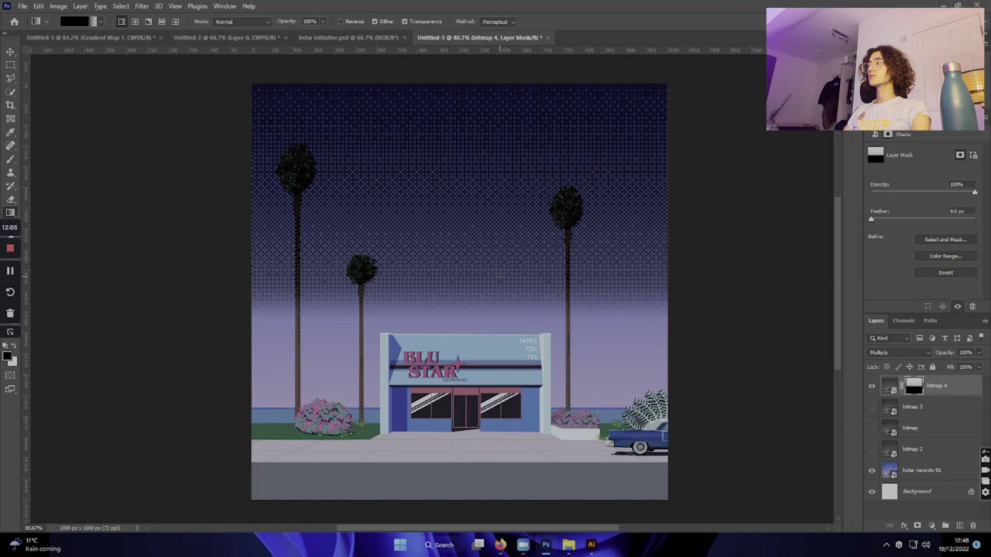
{"action": "key", "text": "ctrl+z"}
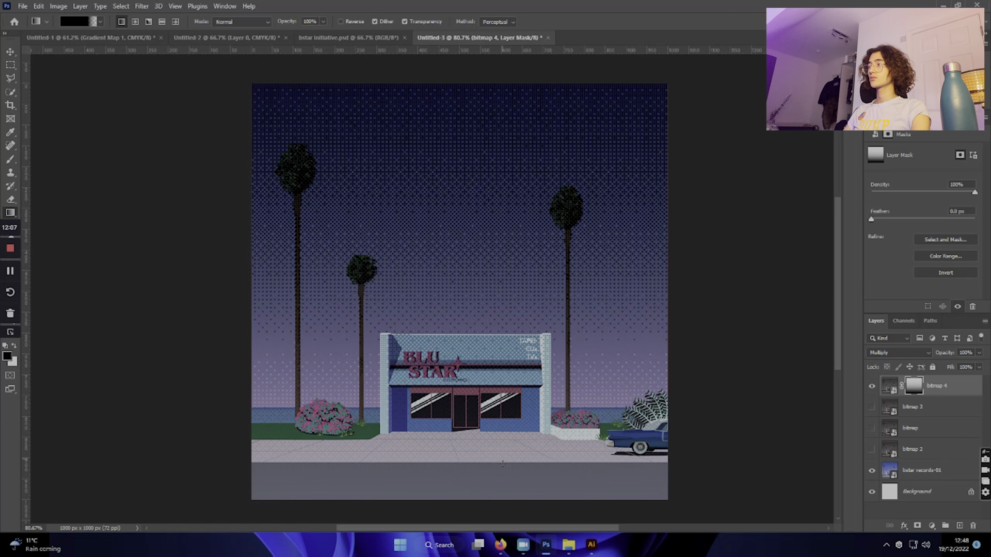
{"action": "key", "text": "ctrl+z"}
{"action": "mouse_move", "coordinate": [508, 510]}
{"action": "left_mouse_down"}
{"action": "mouse_move", "coordinate": [508, 165]}
{"action": "mouse_move", "coordinate": [493, 289]}
{"action": "left_mouse_up"}
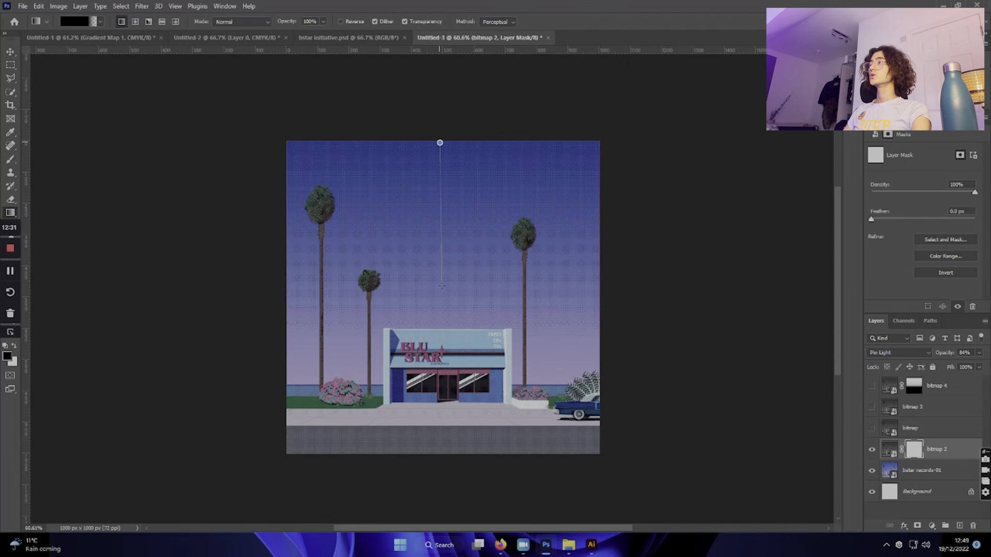
Step: Drag a vertical gradient on bitmap 2's mask to reveal its dots over the upper sky
{"action": "left_click_drag", "start_coordinate": [447, 315], "coordinate": [442, 206]}
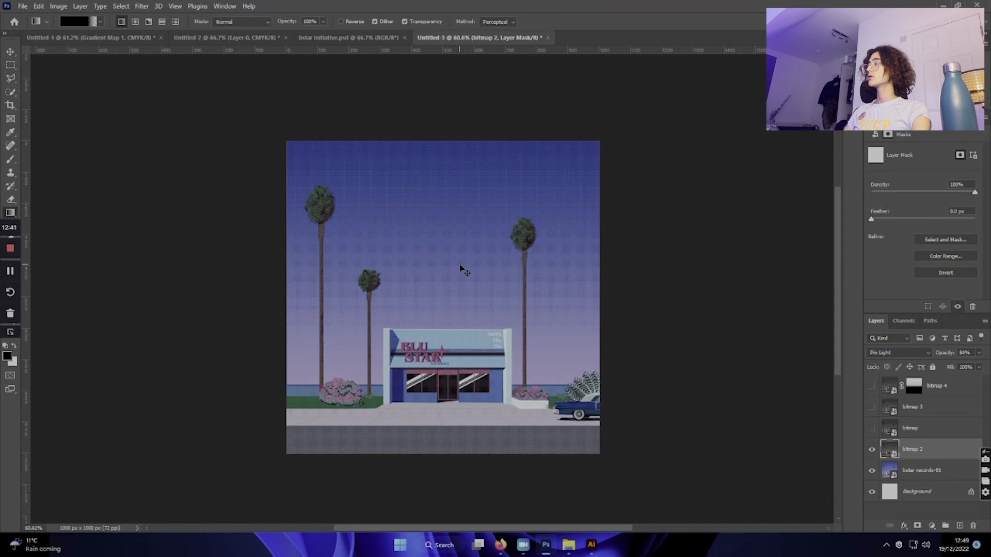